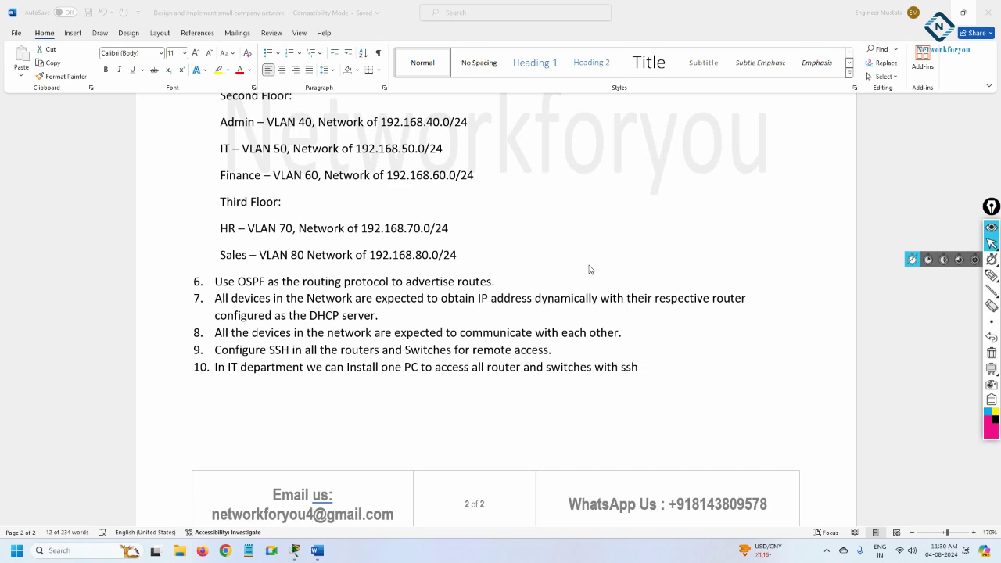
Step: Switch to Packet Tracer and start a text note below the link between routers R1 and R2
{"action": "mouse_move", "coordinate": [295, 550]}
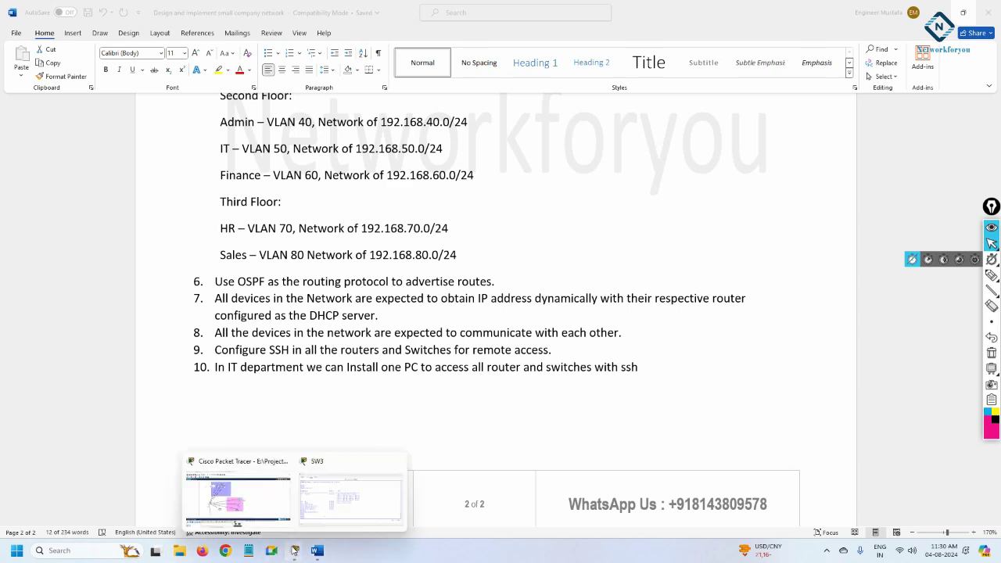
{"action": "left_click", "coordinate": [249, 506]}
{"action": "scroll", "coordinate": [385, 373], "scroll_direction": "down", "scroll_amount": 10}
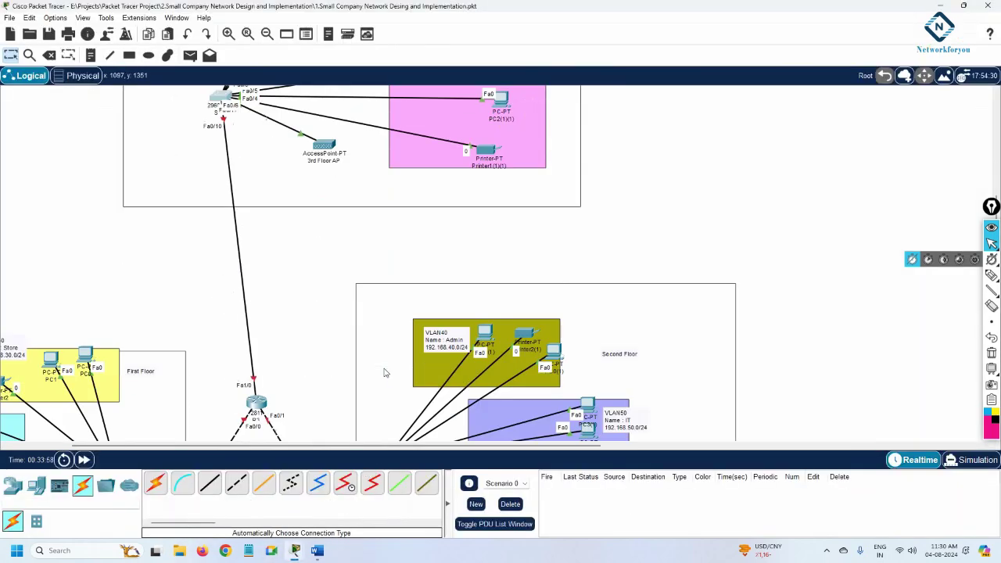
{"action": "scroll", "coordinate": [385, 374], "scroll_direction": "down", "scroll_amount": 2}
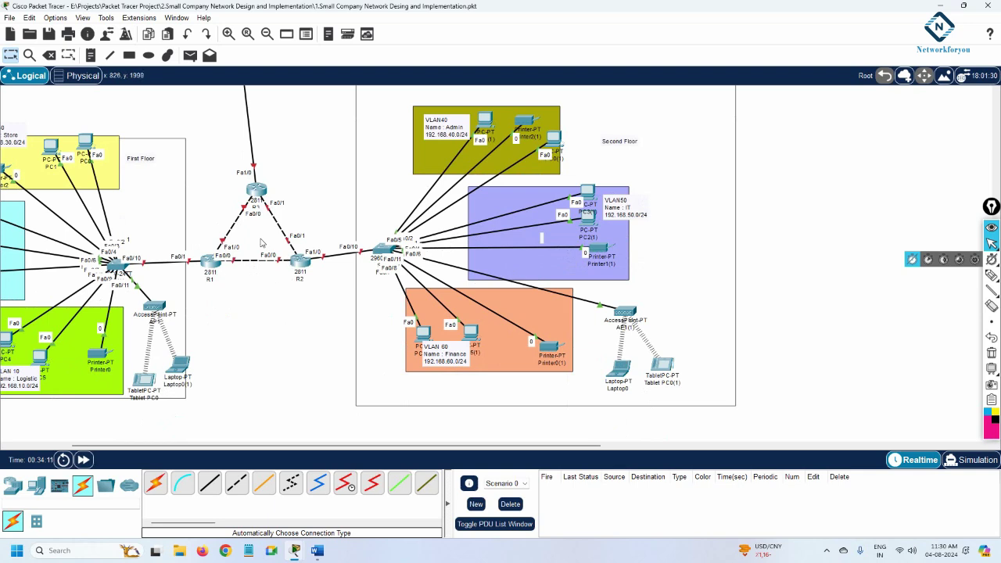
{"action": "key", "text": "n"}
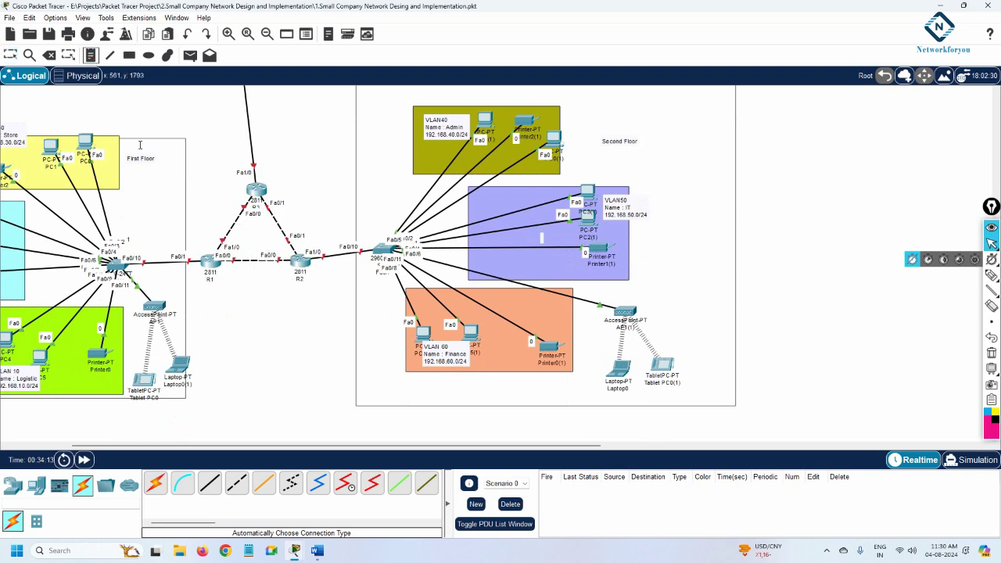
{"action": "left_click", "coordinate": [247, 273]}
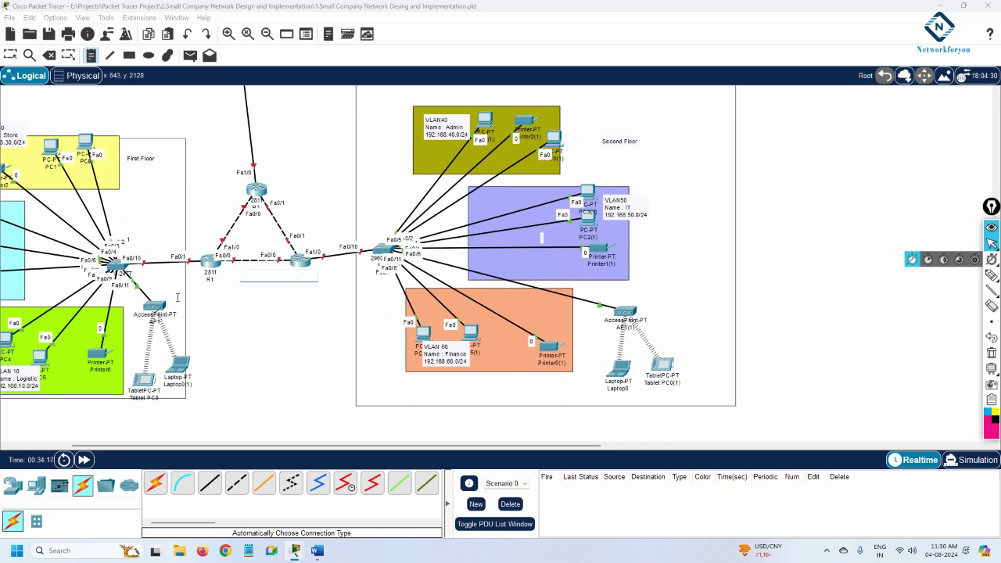
Step: Switch to the Word requirements document and review the floor, VLAN, subnet and routing requirements
{"action": "left_click", "coordinate": [317, 550]}
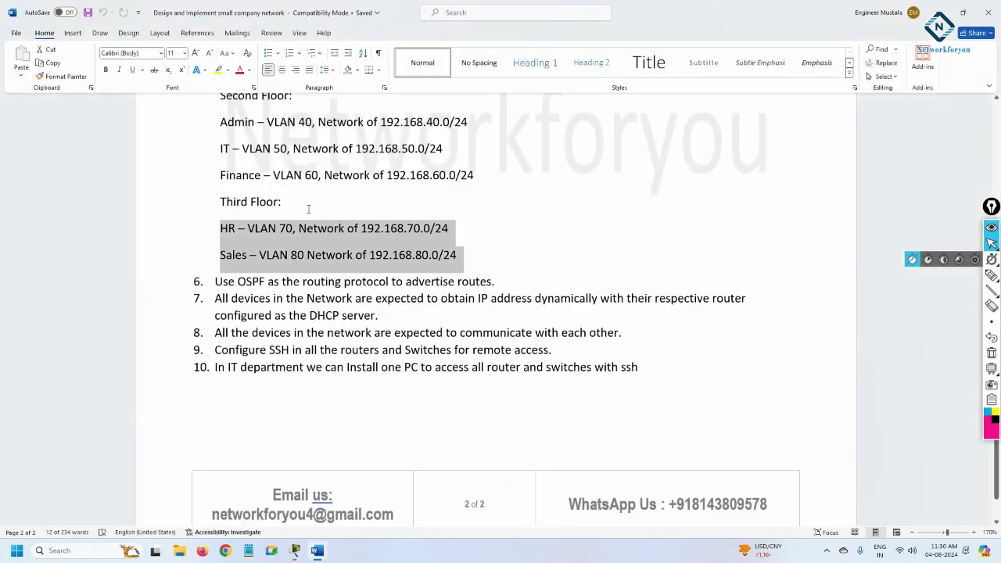
{"action": "scroll", "coordinate": [308, 209], "scroll_direction": "up", "scroll_amount": 5}
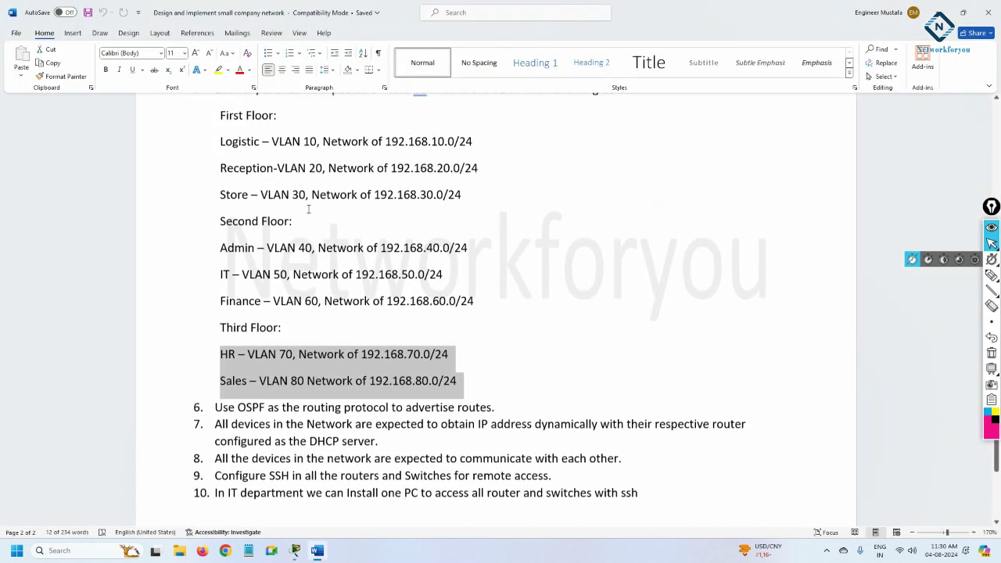
{"action": "scroll", "coordinate": [308, 209], "scroll_direction": "up", "scroll_amount": 2}
{"action": "scroll", "coordinate": [308, 209], "scroll_direction": "up", "scroll_amount": 4}
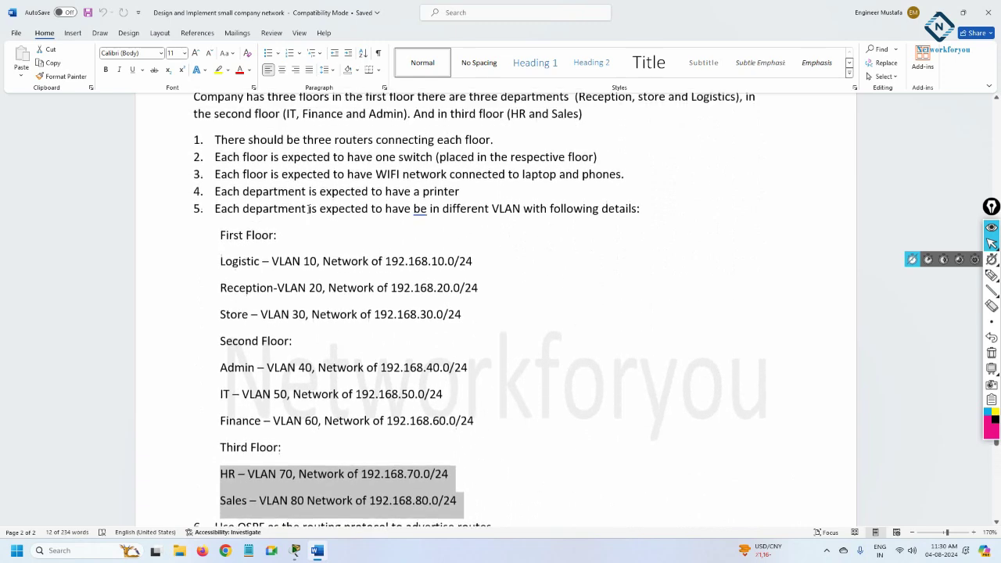
{"action": "scroll", "coordinate": [308, 210], "scroll_direction": "down", "scroll_amount": 8}
{"action": "scroll", "coordinate": [309, 212], "scroll_direction": "down", "scroll_amount": 7}
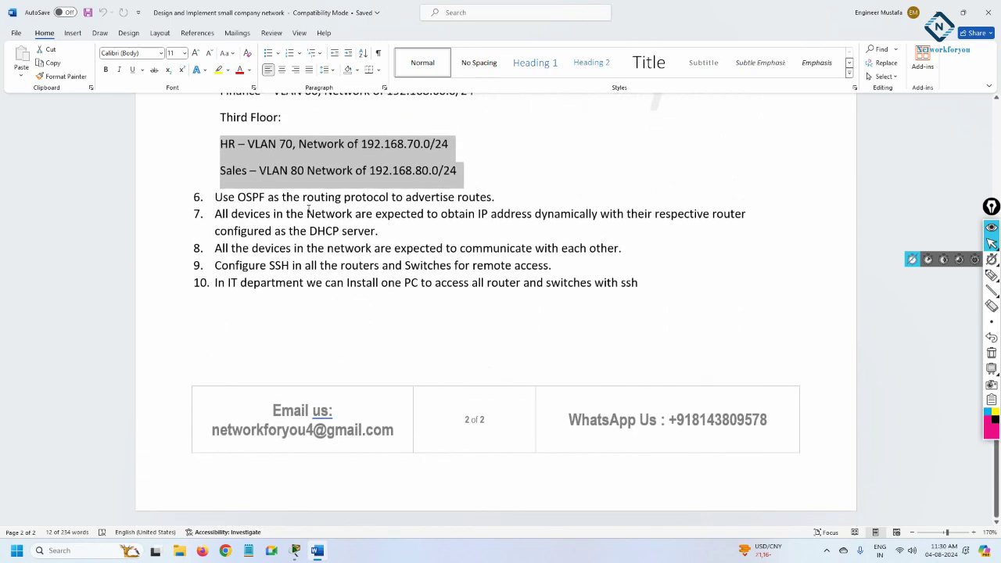
{"action": "scroll", "coordinate": [309, 212], "scroll_direction": "up", "scroll_amount": 18}
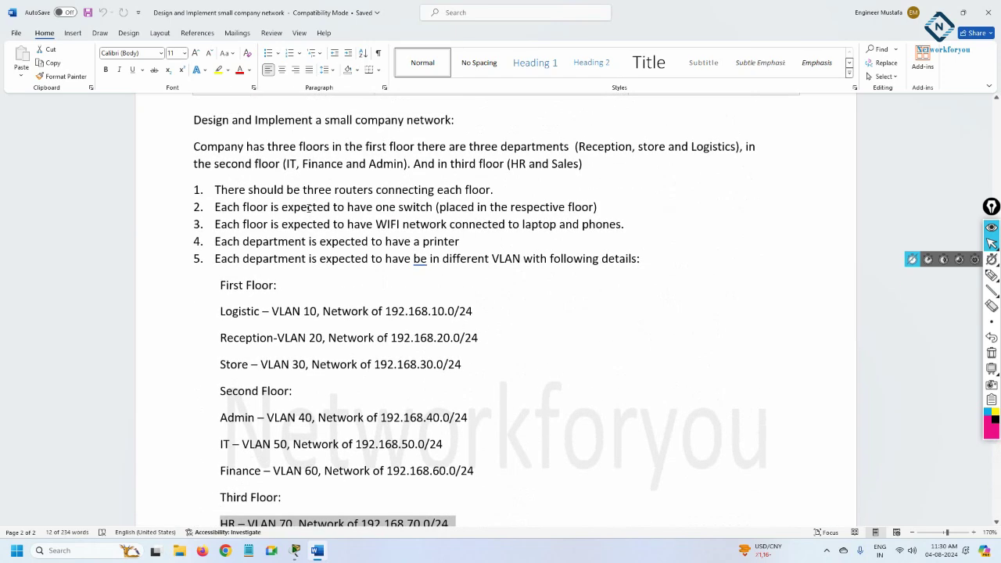
{"action": "scroll", "coordinate": [308, 207], "scroll_direction": "up", "scroll_amount": 5}
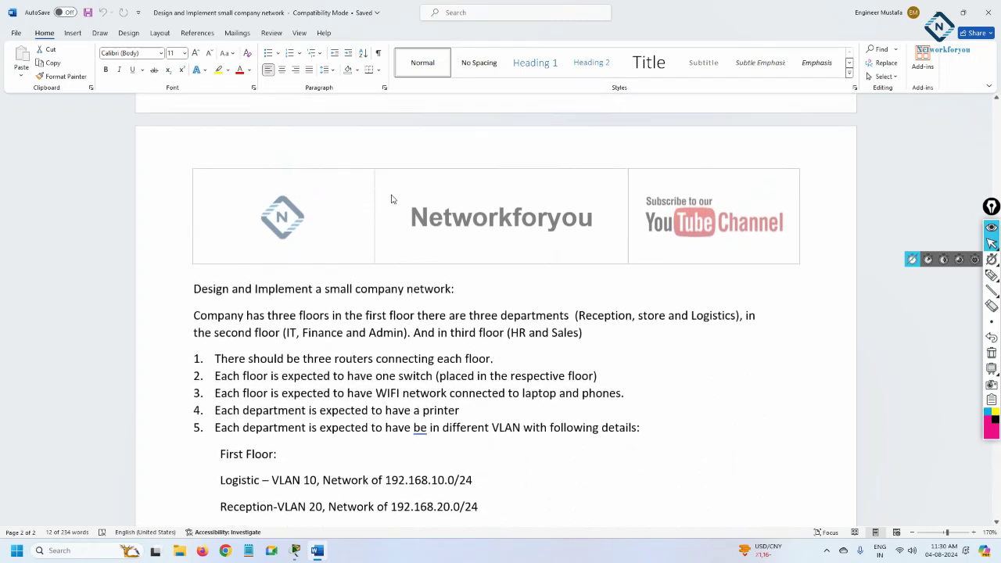
Step: Switch back to Packet Tracer and label the link between R1 and R2 with the note 192.168.12.0
{"action": "key", "text": "alt+Tab"}
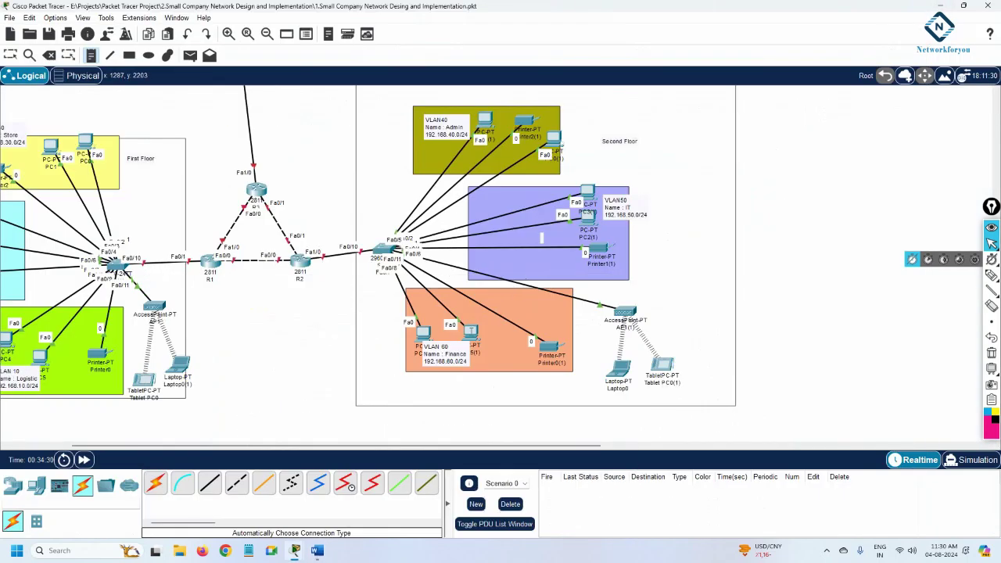
{"action": "left_click", "coordinate": [233, 277]}
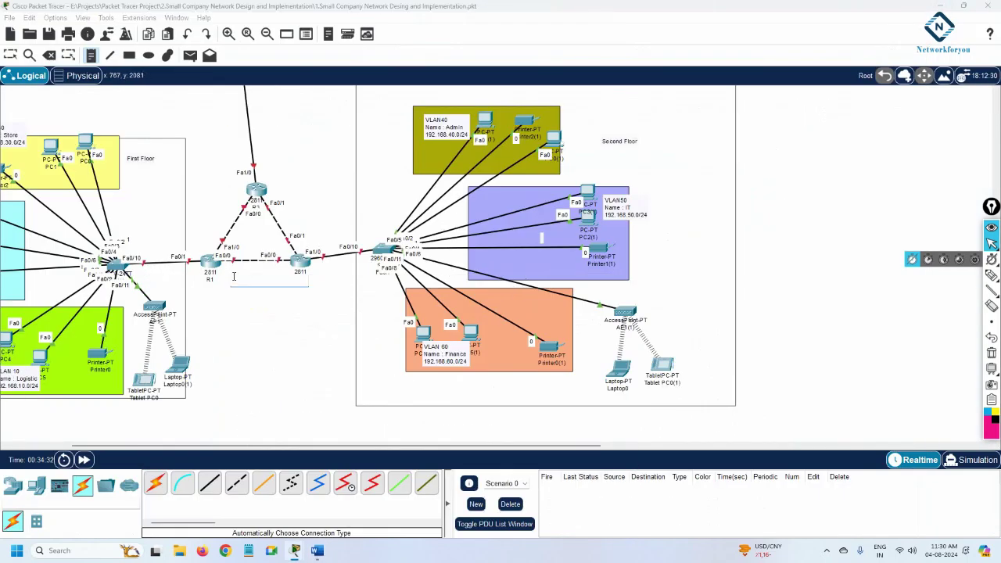
{"action": "type", "text": "192.168.12.0"}
{"action": "left_click", "coordinate": [243, 351]}
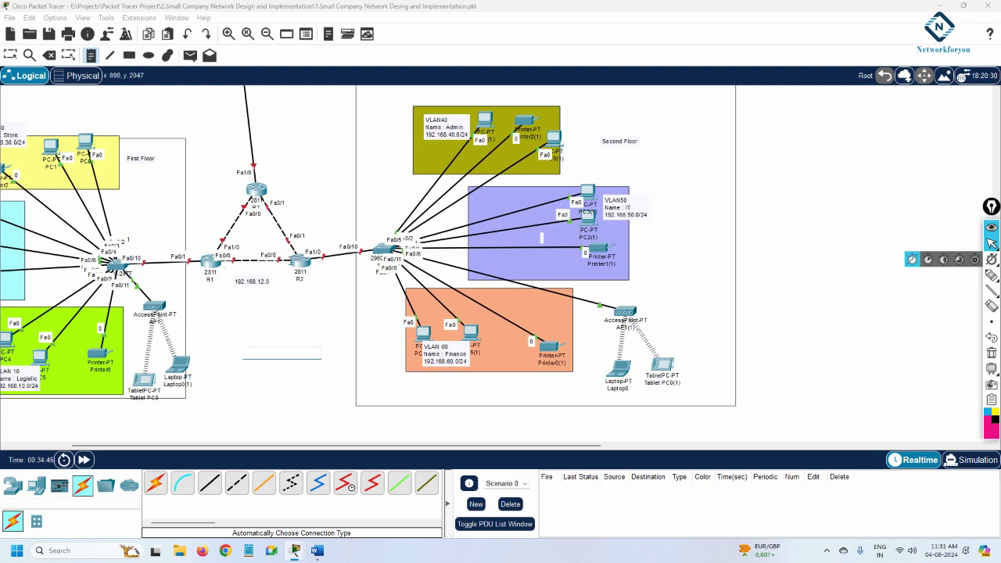
Step: Label the link between R2 and the third-floor router with the note 192.168.23.0
{"action": "left_click", "coordinate": [288, 211]}
{"action": "type", "text": "192.168.23.0"}
{"action": "left_click", "coordinate": [289, 323]}
Step: Label the link between R1 and the third-floor router with the note 192.168.13.0
{"action": "left_click", "coordinate": [211, 205]}
{"action": "type", "text": "192.168"}
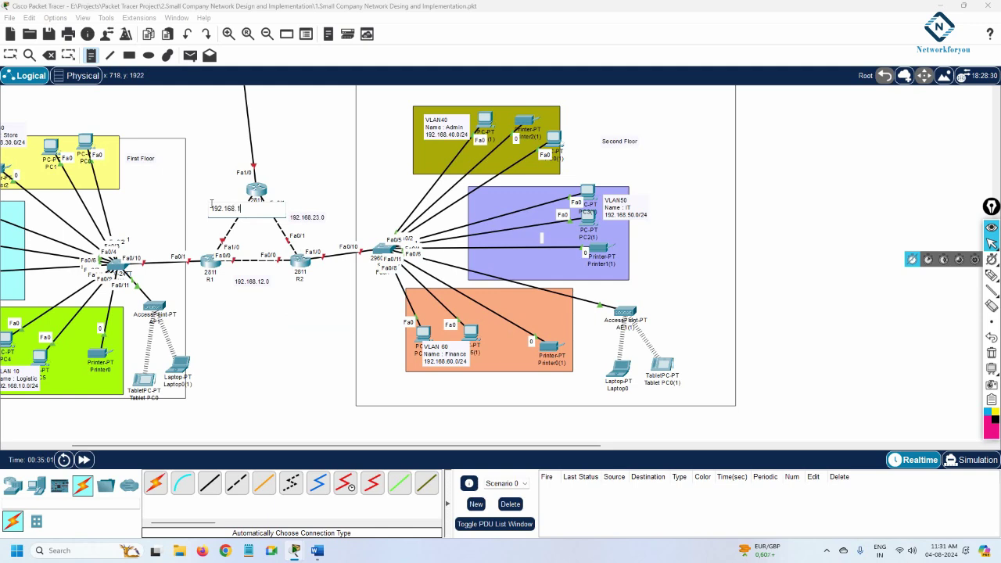
{"action": "key", "text": "BackSpace"}
{"action": "type", "text": "3.0"}
{"action": "left_click", "coordinate": [223, 192]}
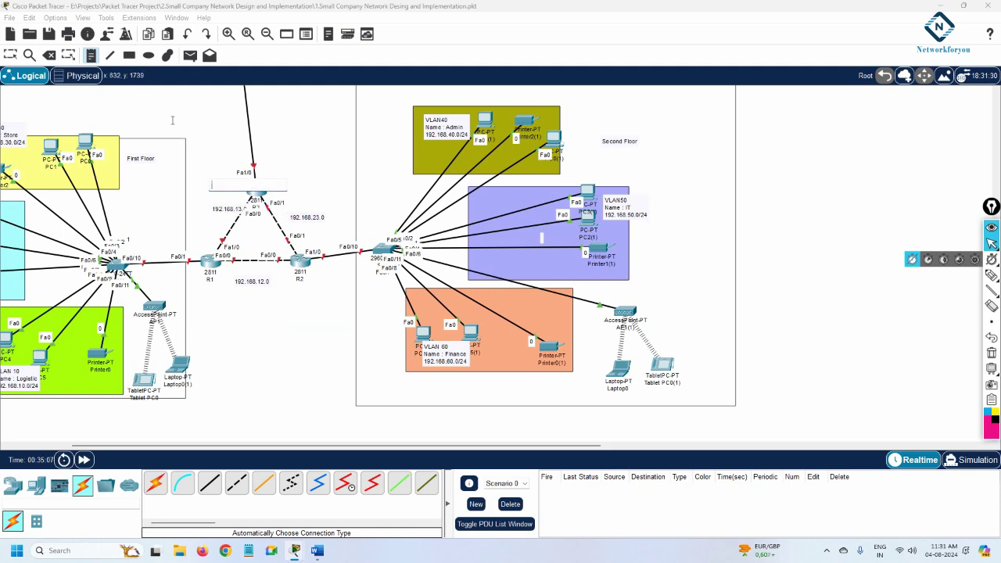
Step: Reposition the 192.168.13.0 and 192.168.23.0 notes so they sit clearly beside their router links
{"action": "left_click_drag", "start_coordinate": [216, 209], "coordinate": [201, 210]}
{"action": "left_click_drag", "start_coordinate": [305, 221], "coordinate": [302, 213]}
{"action": "left_click", "coordinate": [222, 208]}
{"action": "left_click_drag", "start_coordinate": [221, 208], "coordinate": [216, 208]}
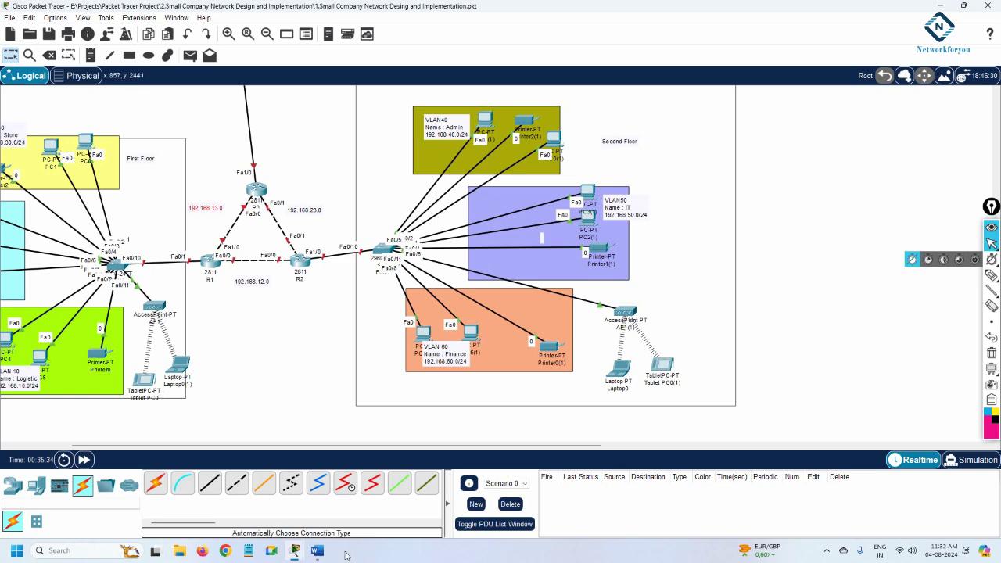
Step: Recheck the requirements in Word, return to Packet Tracer and open R1's command line in a widened window beside the router triangle
{"action": "left_click", "coordinate": [317, 551]}
{"action": "scroll", "coordinate": [370, 438], "scroll_direction": "down", "scroll_amount": 1}
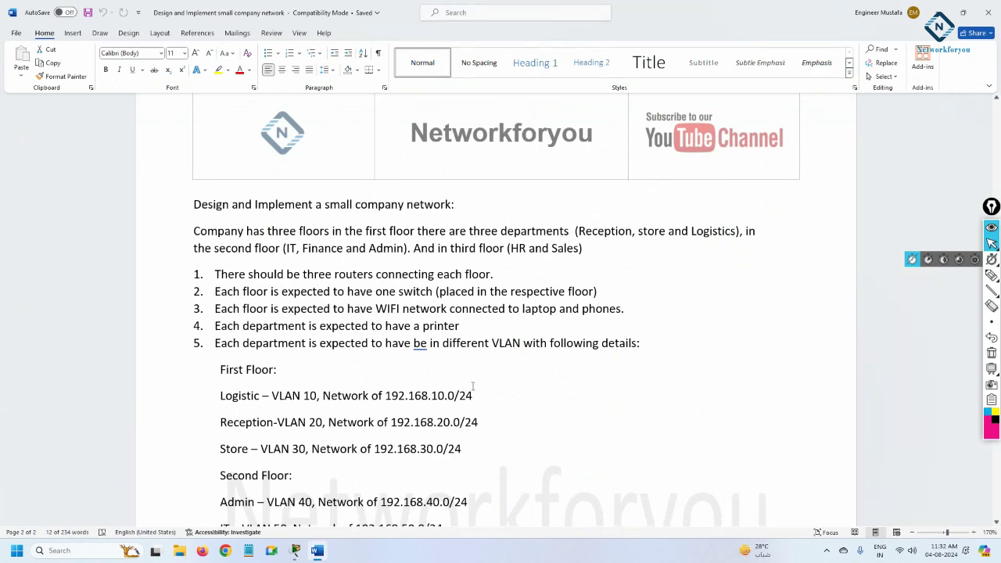
{"action": "key", "text": "alt+Tab"}
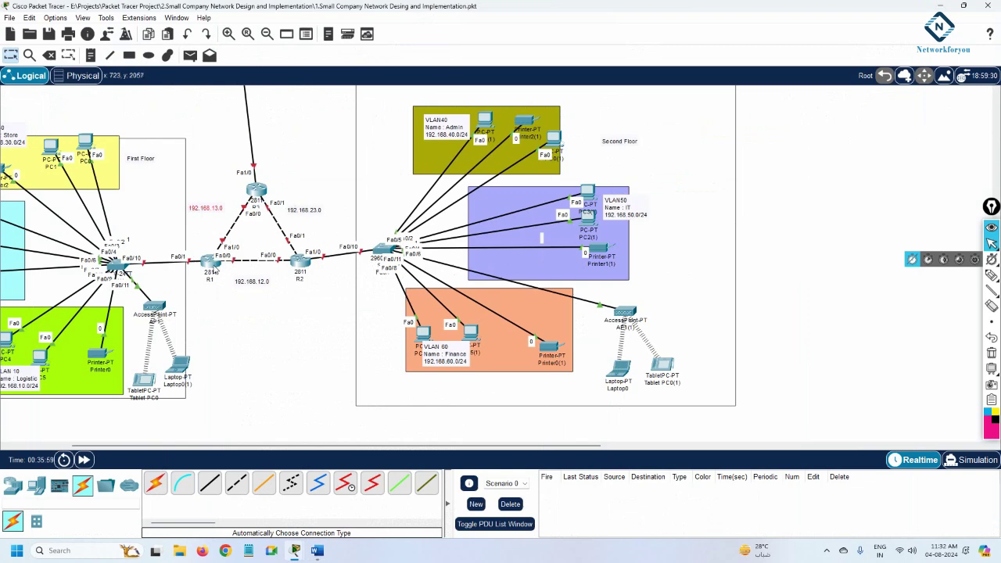
{"action": "left_click", "coordinate": [213, 265]}
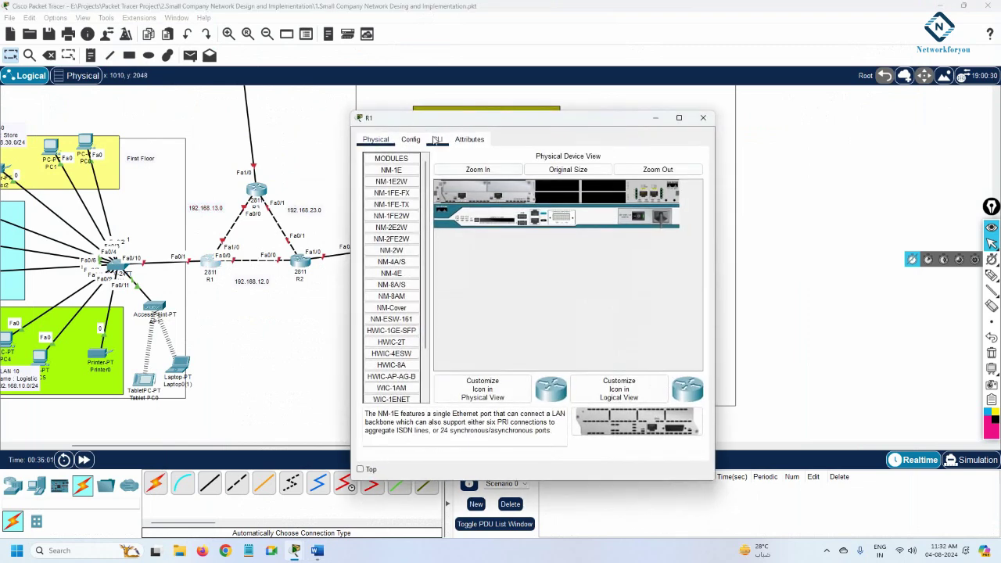
{"action": "left_click", "coordinate": [436, 139]}
{"action": "left_click_drag", "start_coordinate": [718, 268], "coordinate": [857, 266]}
{"action": "left_click_drag", "start_coordinate": [444, 118], "coordinate": [570, 118]}
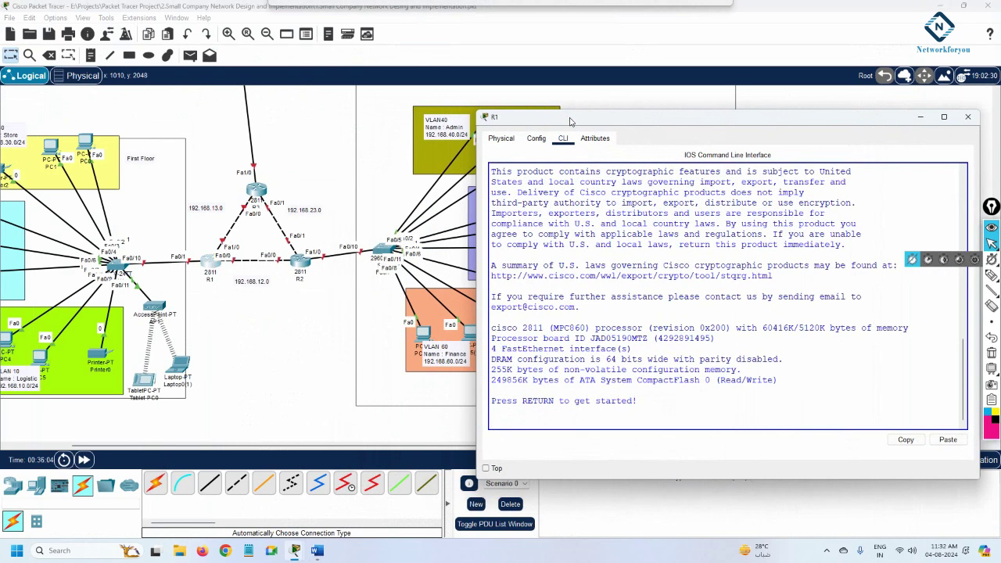
Step: Enter privileged mode and global configuration mode (config t) in R1's command line
{"action": "key", "text": "Return"}
{"action": "key", "text": "Return"}
{"action": "key", "text": "Return"}
{"action": "type", "text": "en"}
{"action": "key", "text": "Return"}
{"action": "type", "text": "config"}
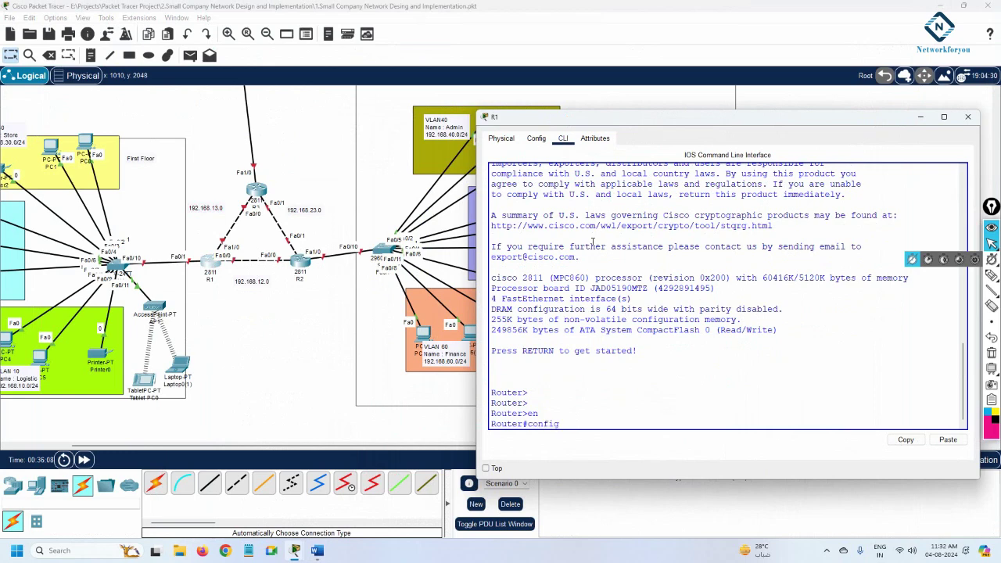
{"action": "type", "text": " t"}
{"action": "key", "text": "Return"}
Step: Set the router's hostname to R1
{"action": "type", "text": "host"}
{"action": "key", "text": "Tab"}
{"action": "type", "text": "R1"}
{"action": "key", "text": "Return"}
{"action": "key", "text": "Return"}
Step: Give R1's interface f0/0 the address 192.168.12.1 with mask 255.255.255.0 and enable the interface
{"action": "type", "text": "int f0/0"}
{"action": "key", "text": "Return"}
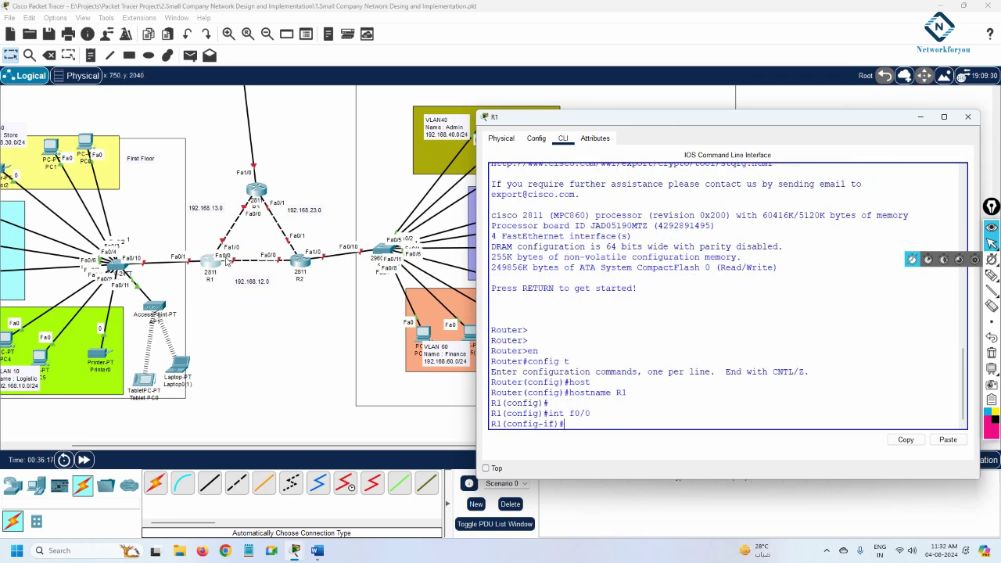
{"action": "type", "text": "ip add 192."}
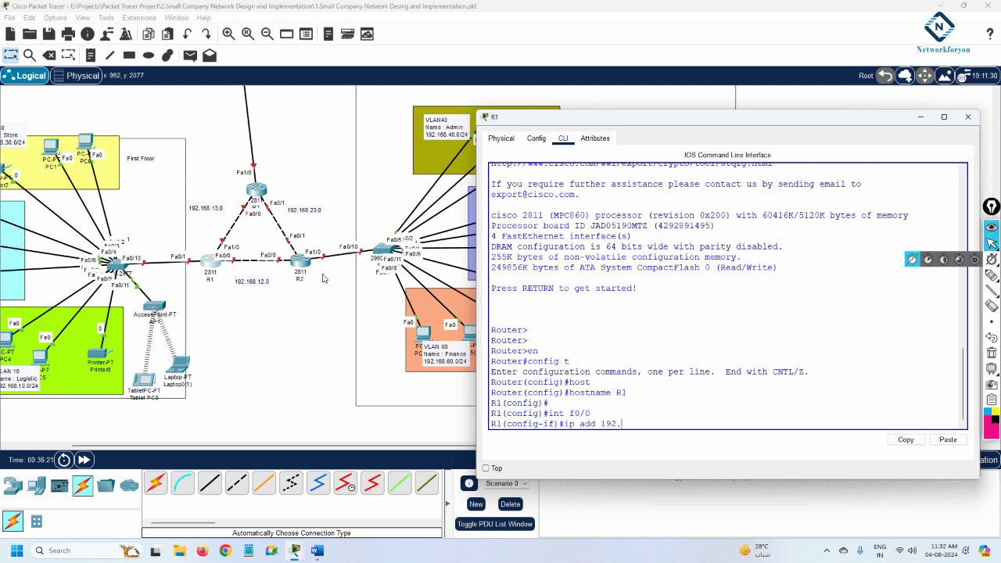
{"action": "type", "text": "168.12"}
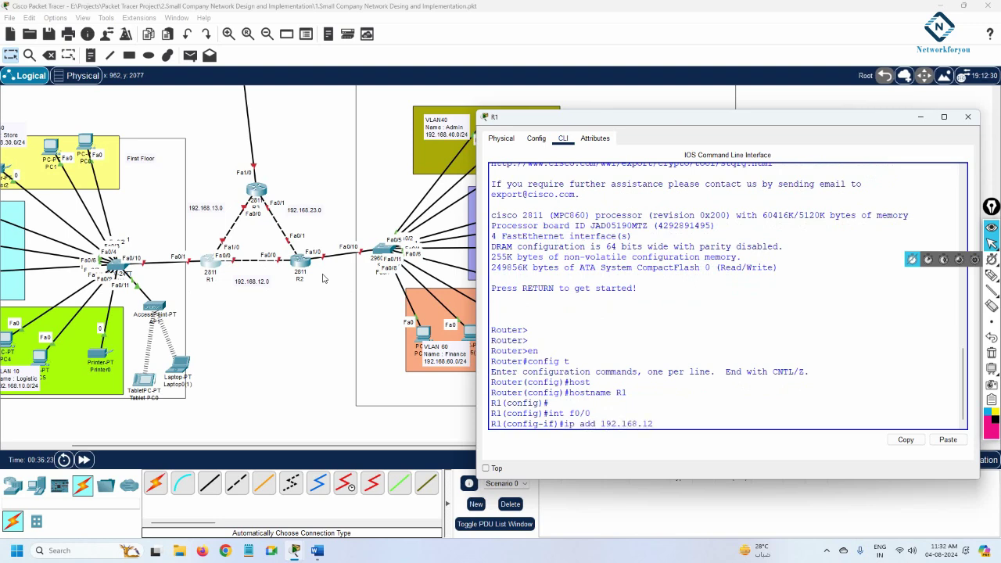
{"action": "type", "text": ".1 255.255.255.0"}
{"action": "key", "text": "Return"}
{"action": "type", "text": "no sh"}
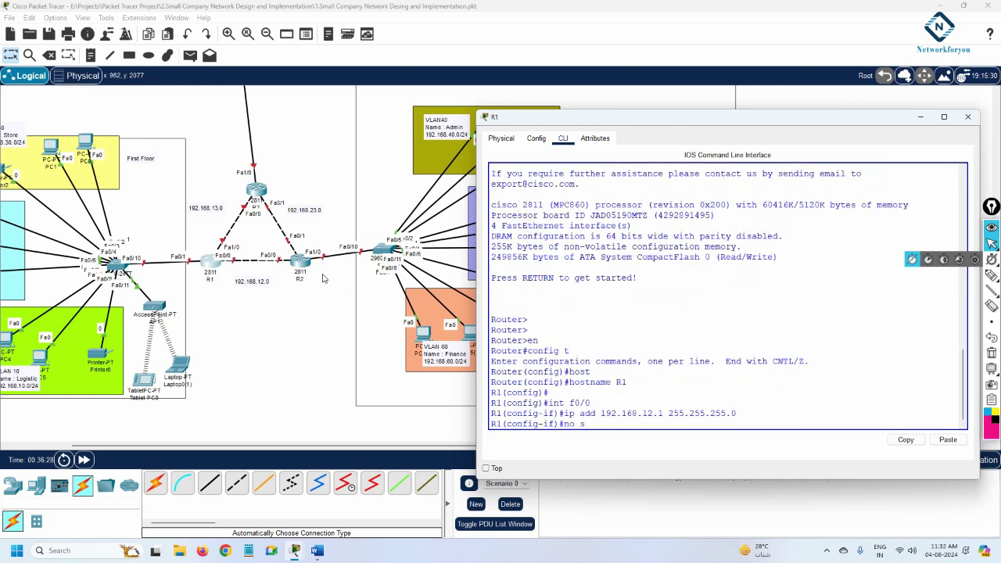
{"action": "key", "text": "Return"}
{"action": "key", "text": "Return"}
Step: Give R1's interface f1/0 the address 192.168.13.1 with mask 255.255.255.0 and enable the interface
{"action": "type", "text": "int"}
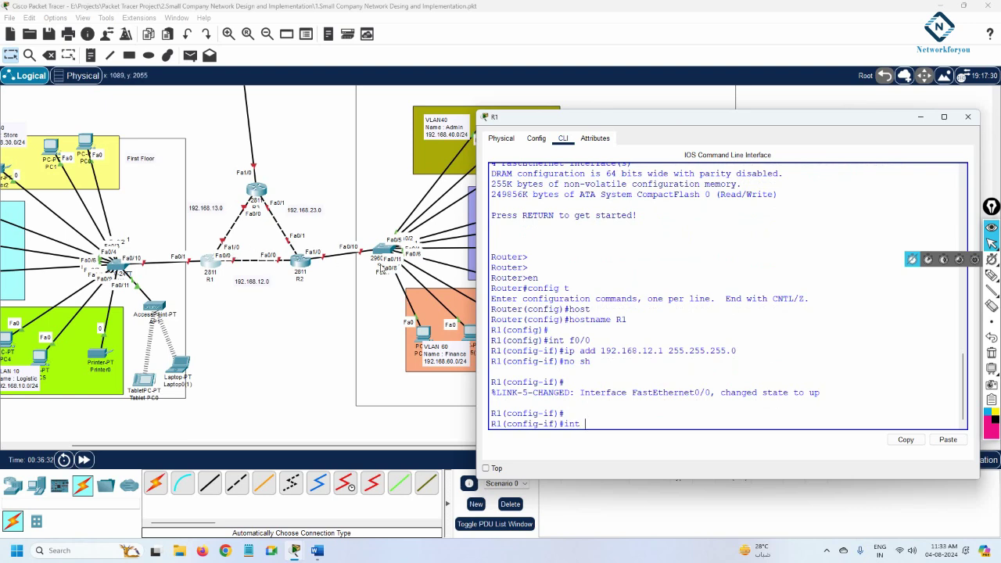
{"action": "type", "text": " f1/0"}
{"action": "key", "text": "Return"}
{"action": "type", "text": "ip ad"}
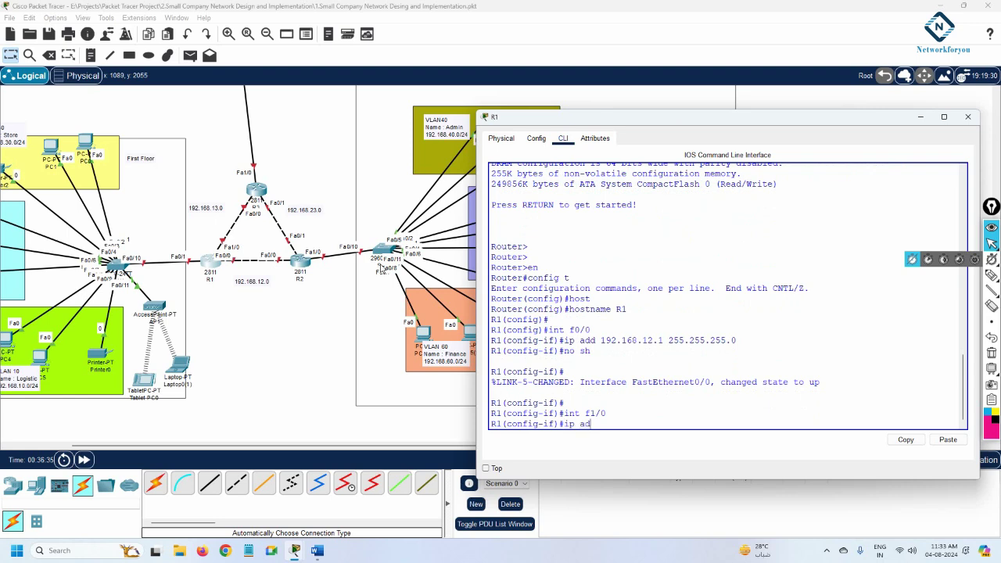
{"action": "type", "text": "d 192.168.12"}
{"action": "key", "text": "BackSpace"}
{"action": "key", "text": "BackSpace"}
{"action": "type", "text": "3.1 255.255.255.0"}
{"action": "key", "text": "Return"}
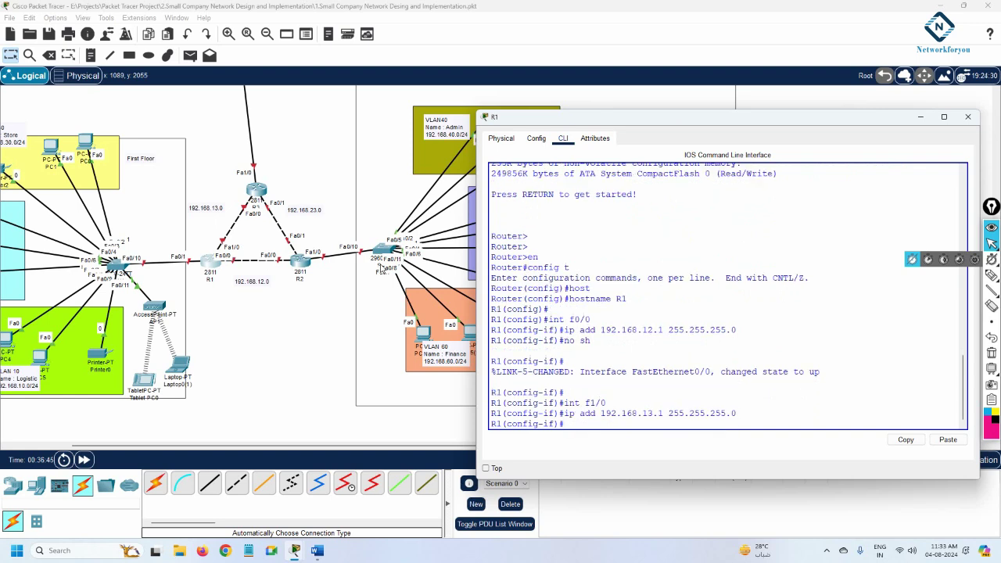
{"action": "type", "text": "no s"}
{"action": "type", "text": "h"}
{"action": "key", "text": "Return"}
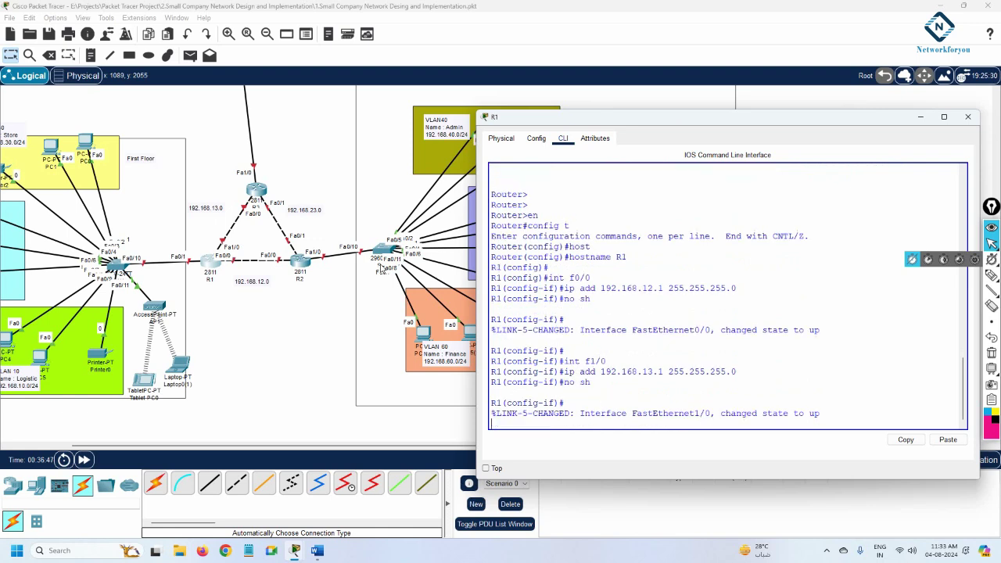
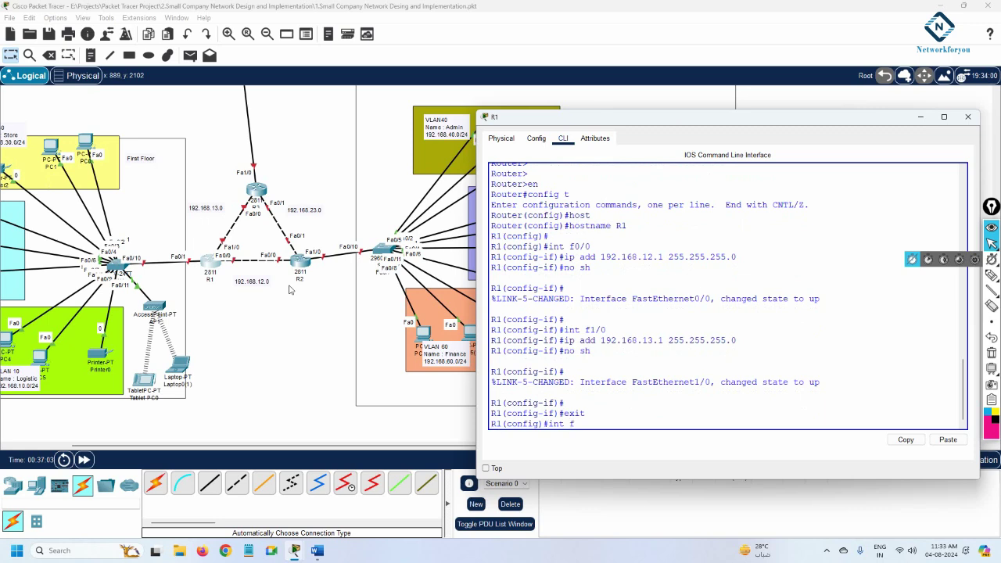
Step: Enable R1's interface f0/1 toward the first-floor switch and leave it without an IP address (no ip add)
{"action": "type", "text": "0/1"}
{"action": "key", "text": "Return"}
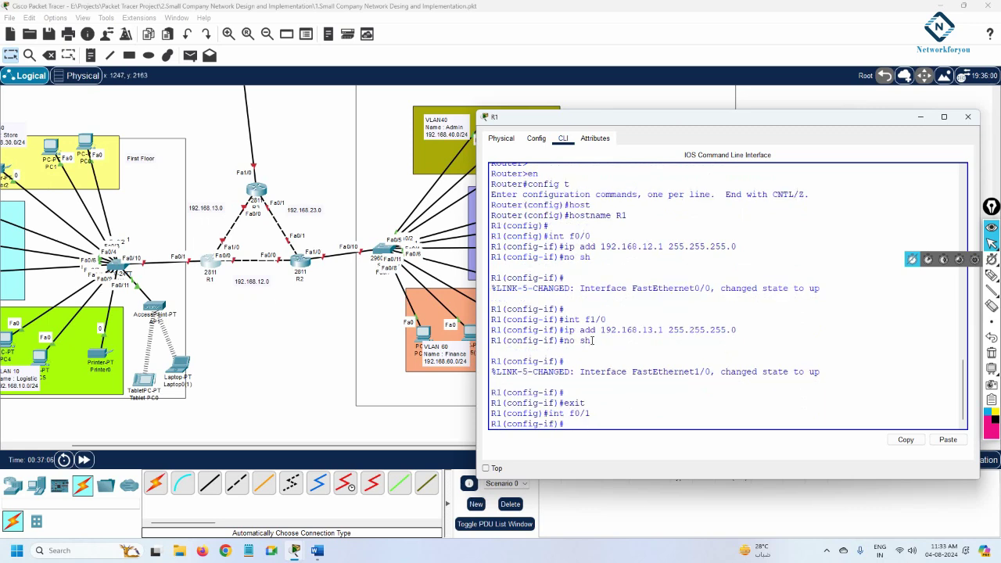
{"action": "type", "text": "no sh"}
{"action": "key", "text": "Return"}
{"action": "key", "text": "Return"}
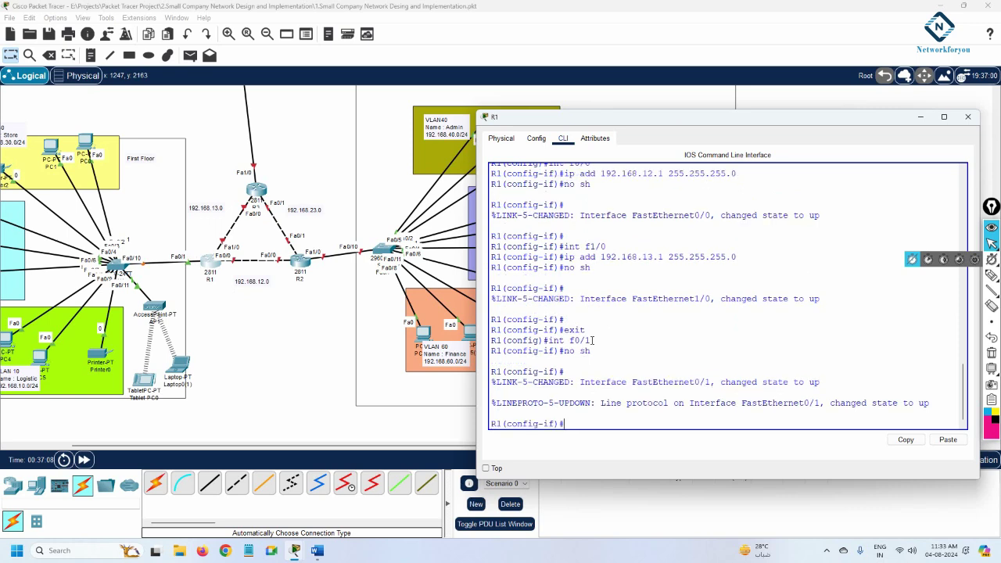
{"action": "type", "text": "no ip add"}
{"action": "key", "text": "Return"}
Step: Create subinterface f0/1.10 on R1 for the Logistic department's VLAN
{"action": "type", "text": "int"}
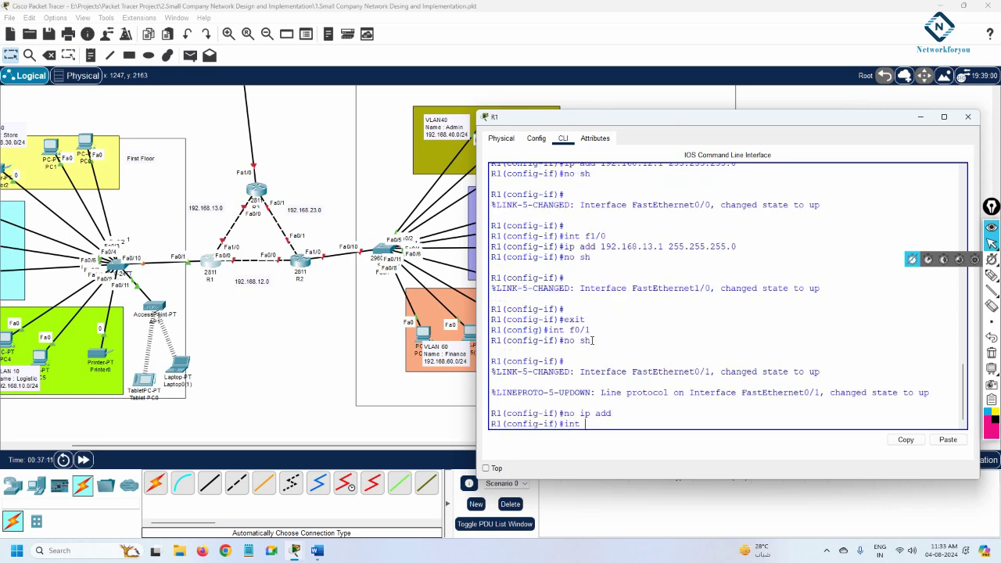
{"action": "type", "text": " f0/1."}
{"action": "left_click_drag", "start_coordinate": [212, 445], "coordinate": [166, 445]}
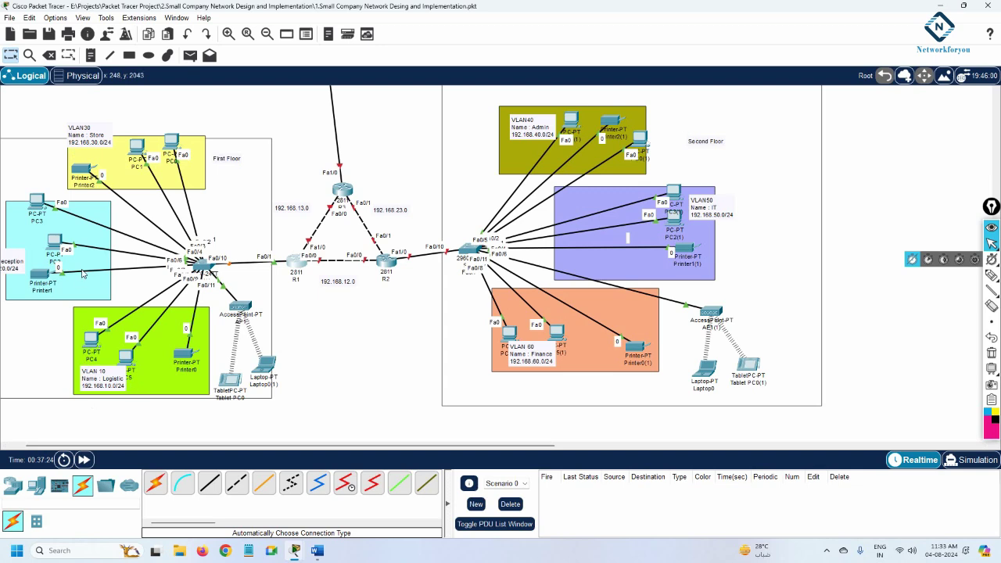
{"action": "left_click", "coordinate": [297, 264]}
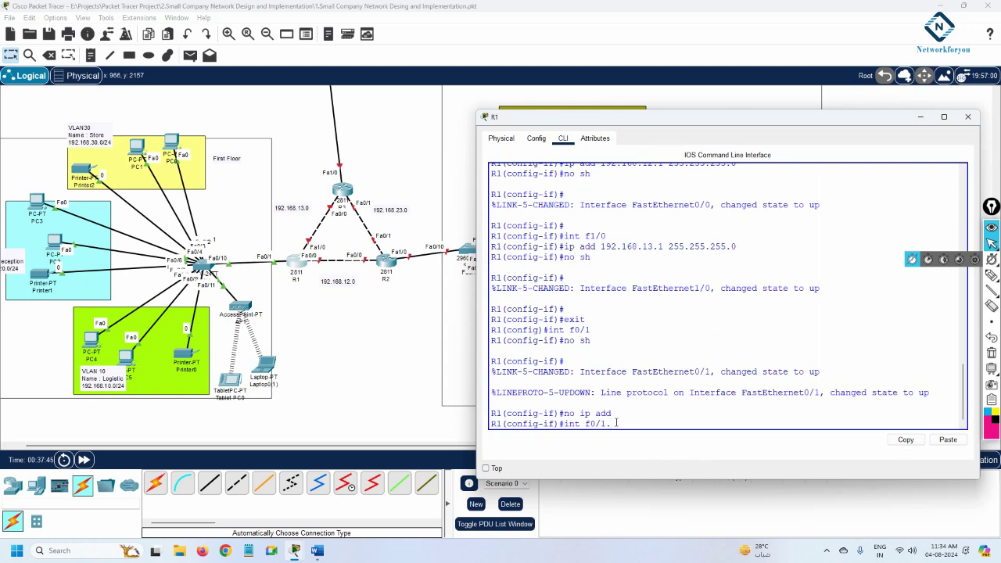
{"action": "type", "text": "0"}
{"action": "key", "text": "Return"}
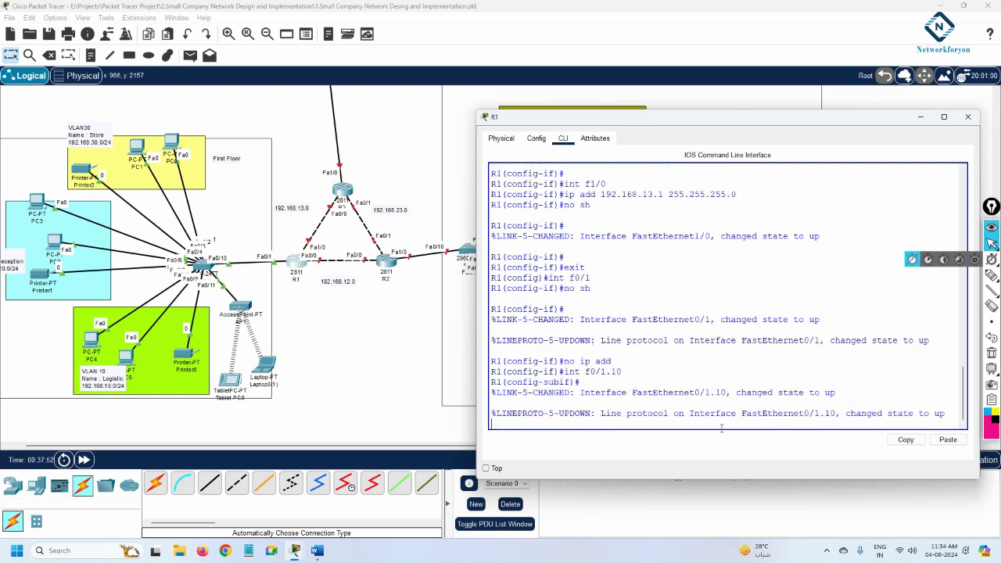
{"action": "key", "text": "Return"}
{"action": "key", "text": "Return"}
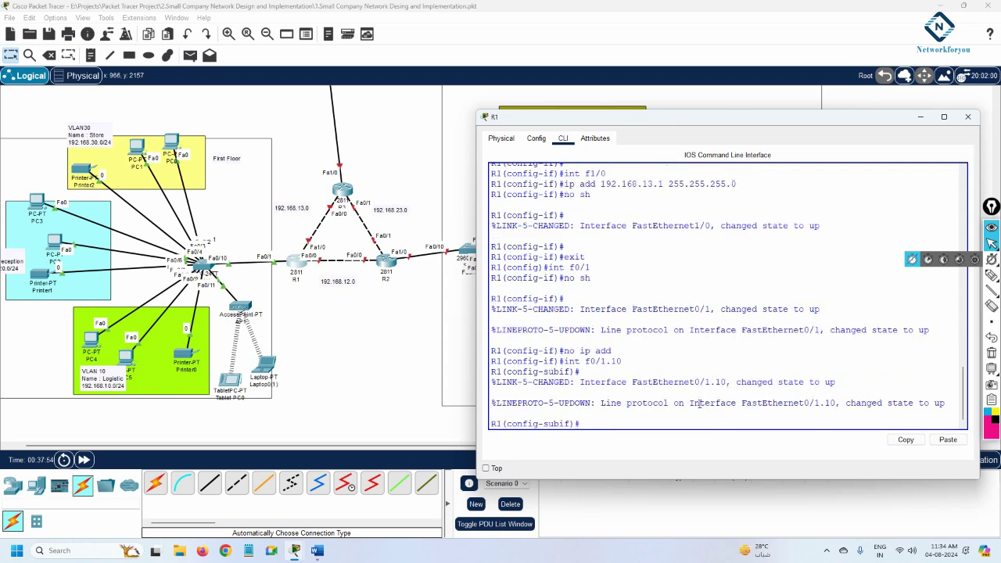
Step: Set dot1Q encapsulation with VLAN 10 on subinterface f0/1.10
{"action": "type", "text": "en"}
{"action": "key", "text": "Tab"}
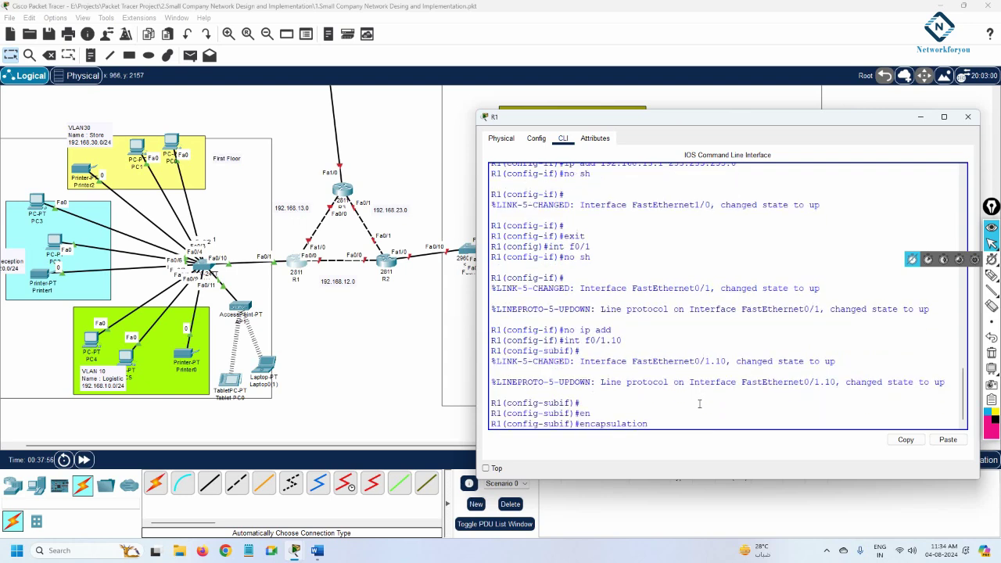
{"action": "type", "text": "do"}
{"action": "key", "text": "Tab"}
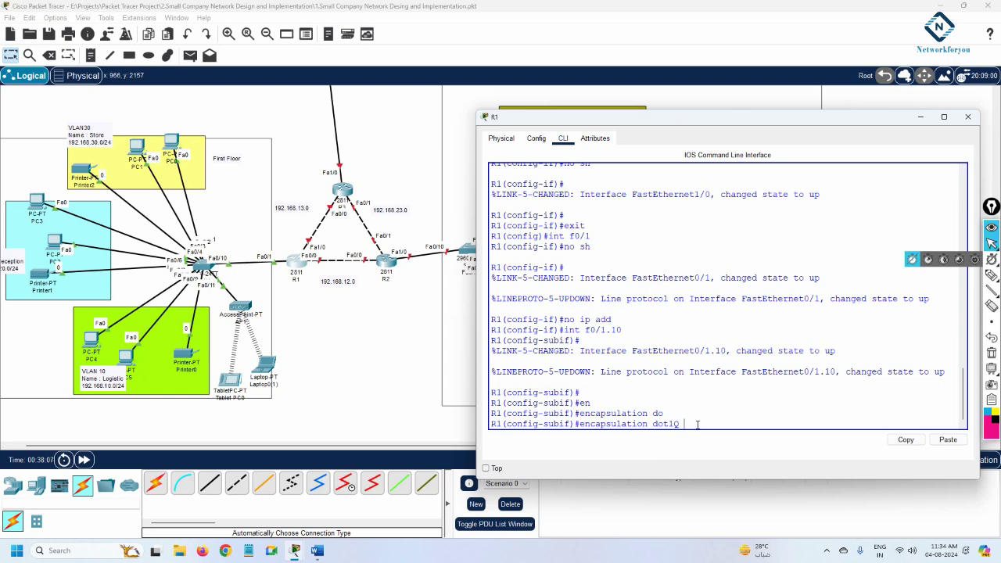
{"action": "type", "text": "10"}
{"action": "key", "text": "Return"}
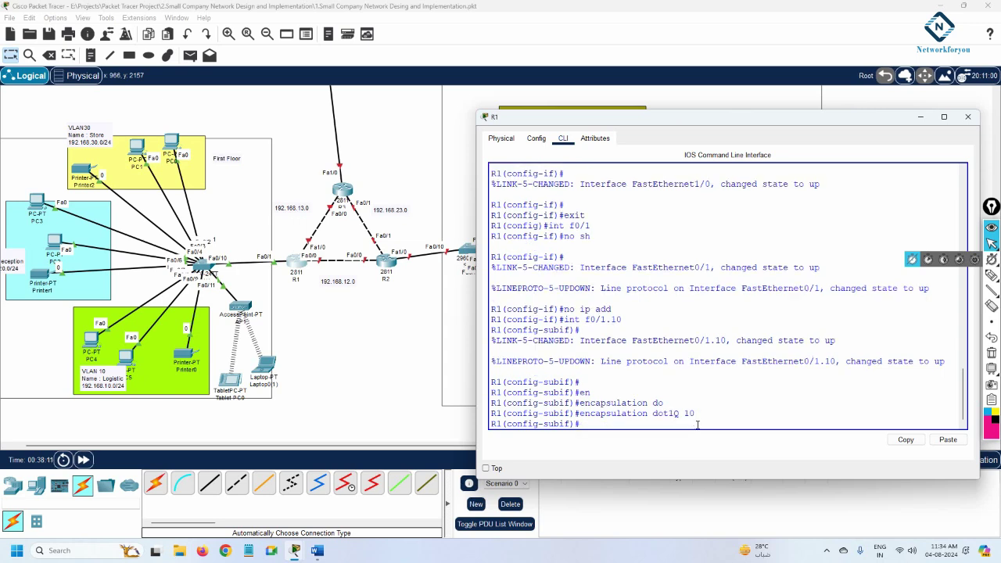
Step: Assign subinterface f0/1.10 the address 192.168.1.1 with mask 255.255.255.0, enable it and leave its configuration mode
{"action": "type", "text": "ip add 1"}
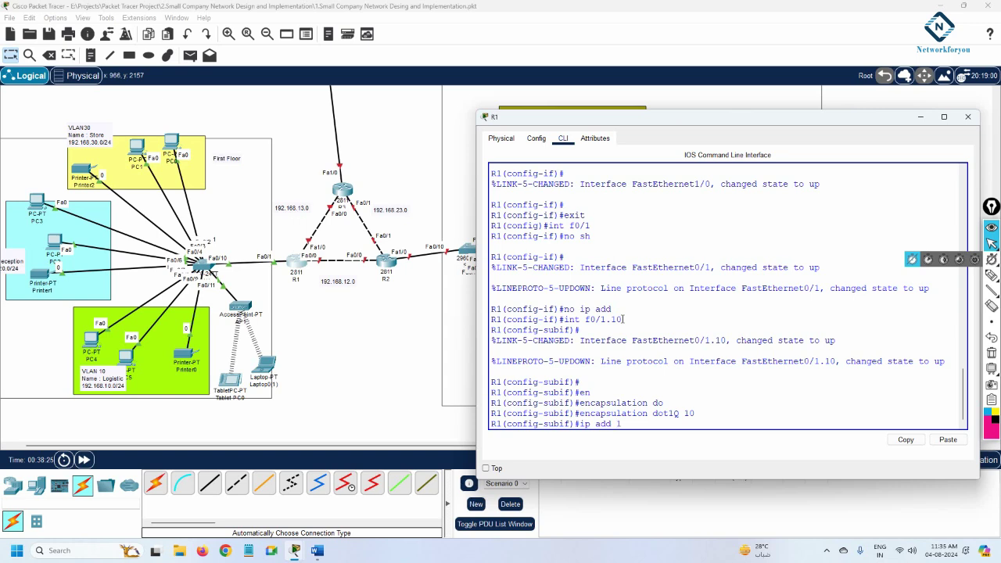
{"action": "type", "text": "92.168.1.1 255.255.255.0"}
{"action": "key", "text": "Return"}
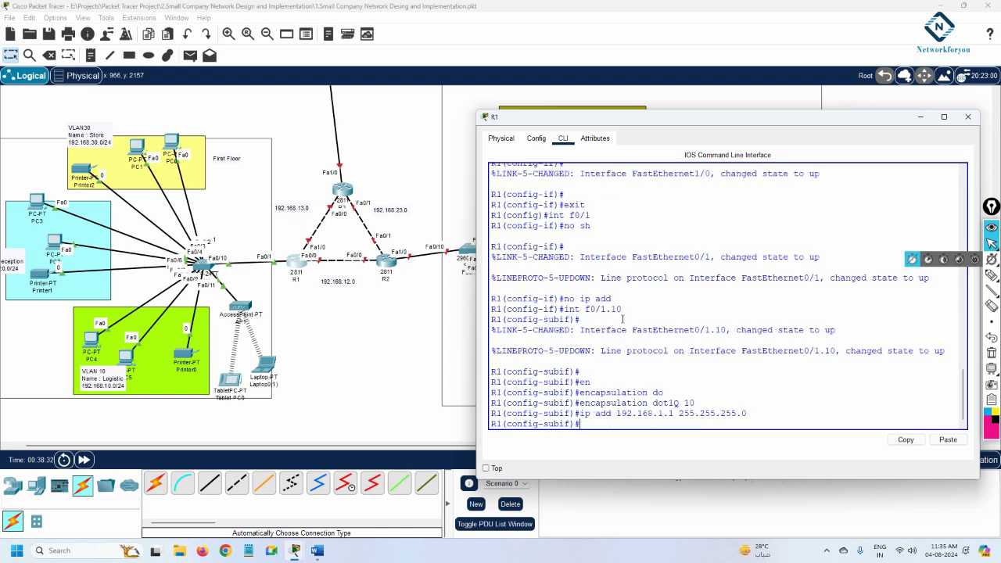
{"action": "type", "text": "no sh"}
{"action": "key", "text": "Return"}
{"action": "key", "text": "Return"}
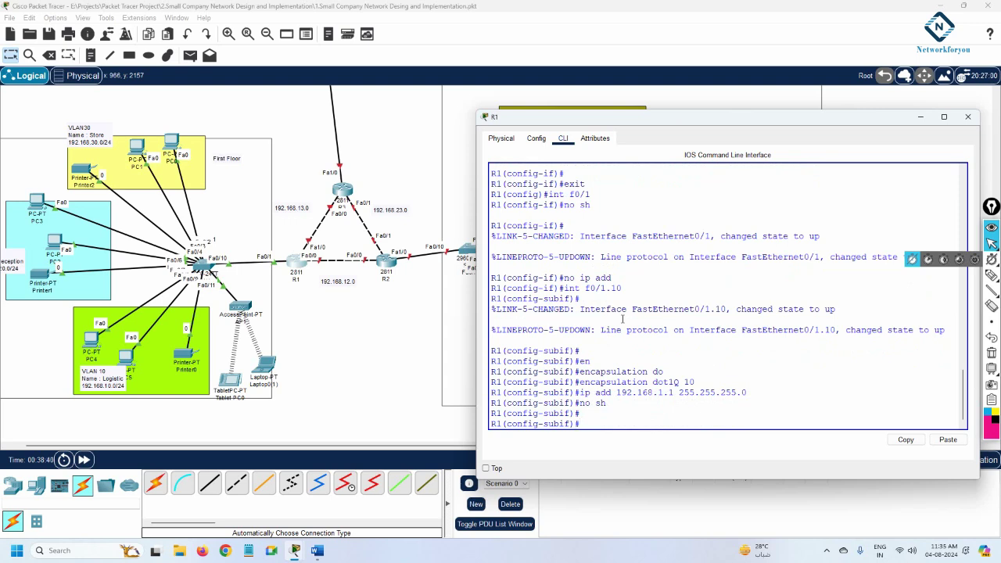
{"action": "type", "text": "exit"}
{"action": "key", "text": "Return"}
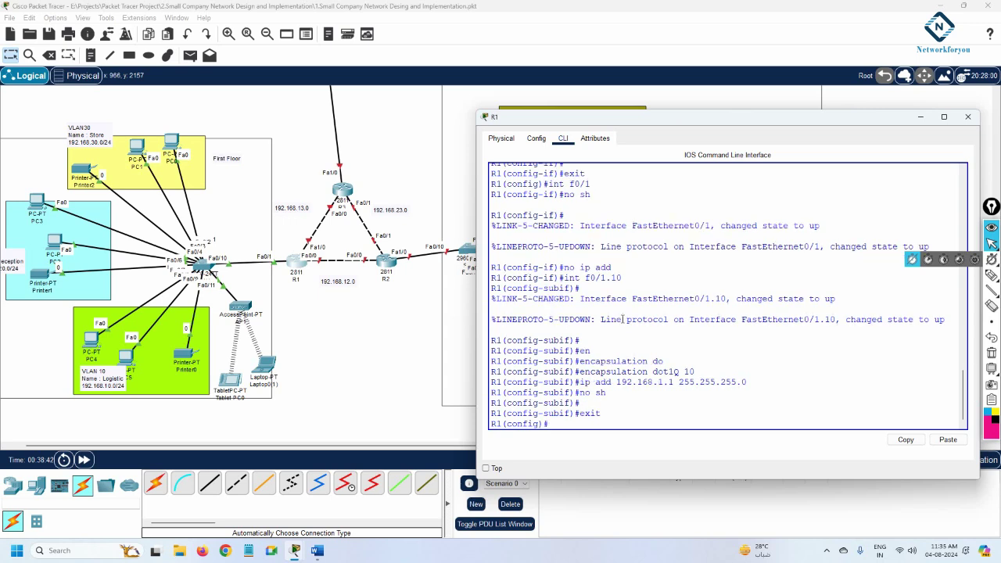
Step: Create subinterface f0/1.20 on R1 with dot1Q encapsulation for VLAN 20
{"action": "type", "text": "int f0/1.20"}
{"action": "key", "text": "Return"}
{"action": "key", "text": "Return"}
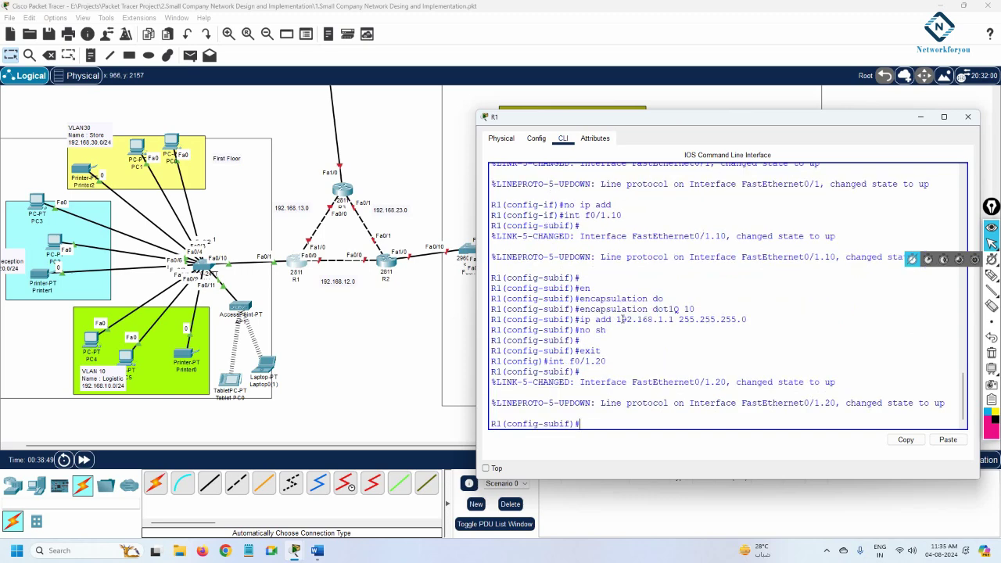
{"action": "type", "text": "en"}
{"action": "key", "text": "Tab"}
{"action": "type", "text": "do"}
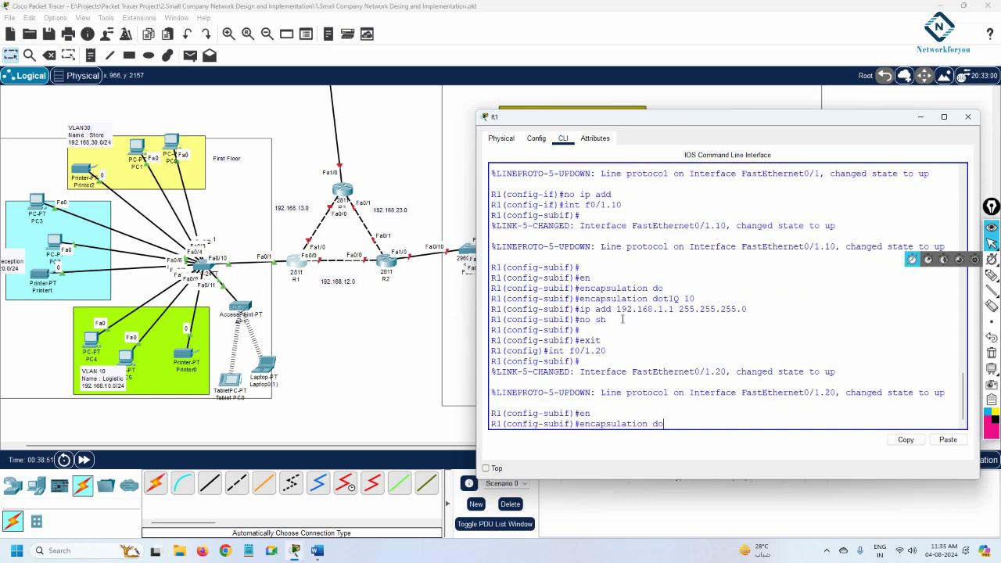
{"action": "key", "text": "Tab"}
{"action": "type", "text": "20"}
{"action": "key", "text": "Return"}
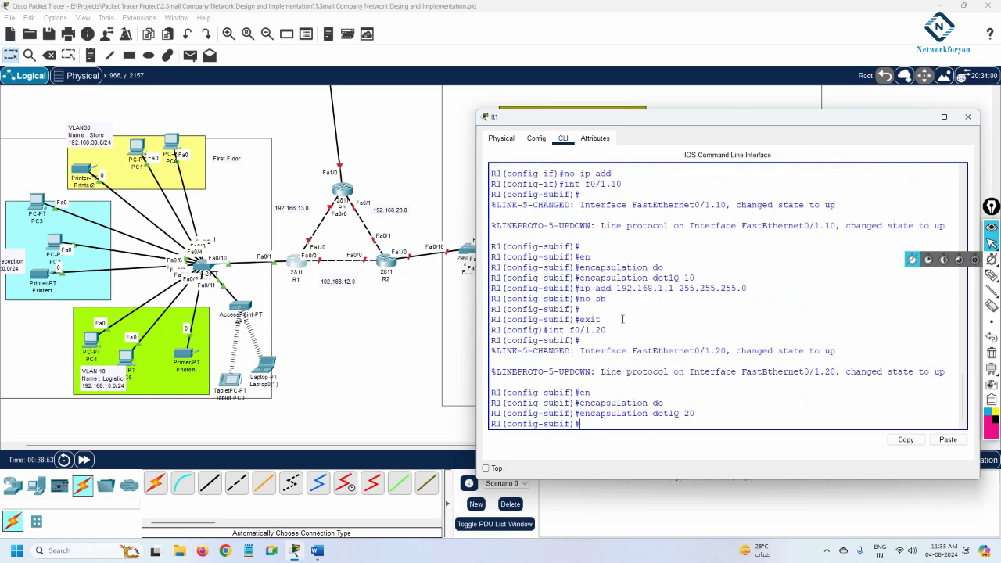
Step: Give subinterface f0/1.20 the address 192.168.20.1 with mask 255.255.255.0, checking VLAN 10's network in the Word requirements document along the way
{"action": "type", "text": "ip add 192.168.20."}
{"action": "double_click", "coordinate": [660, 287]}
{"action": "left_click", "coordinate": [317, 550]}
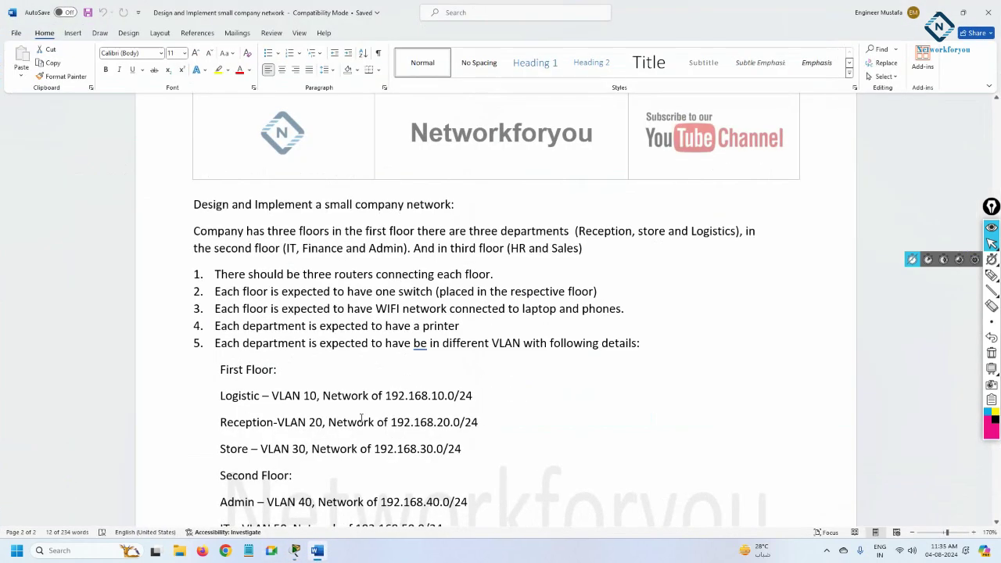
{"action": "left_click_drag", "start_coordinate": [444, 396], "coordinate": [431, 396]}
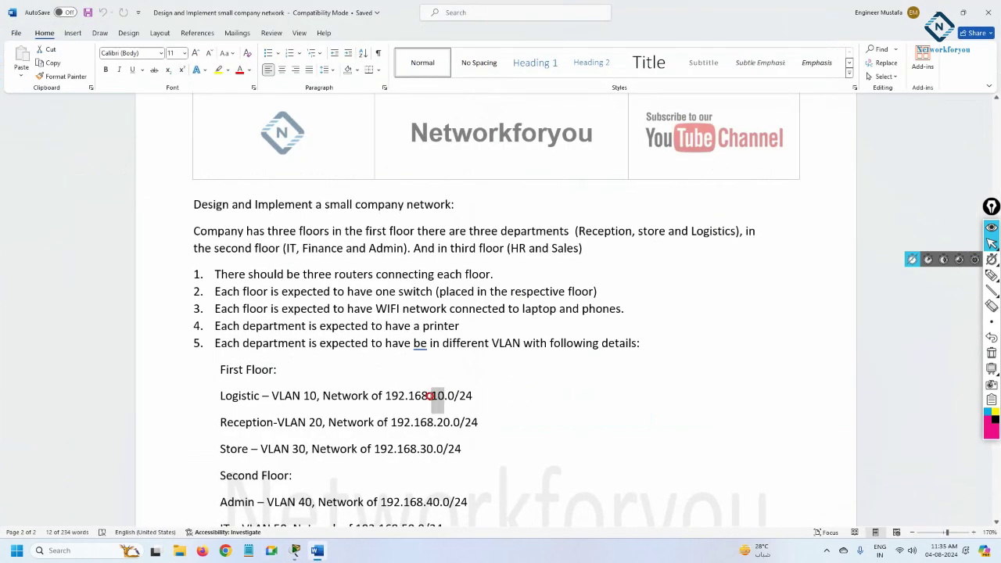
{"action": "left_click", "coordinate": [939, 10]}
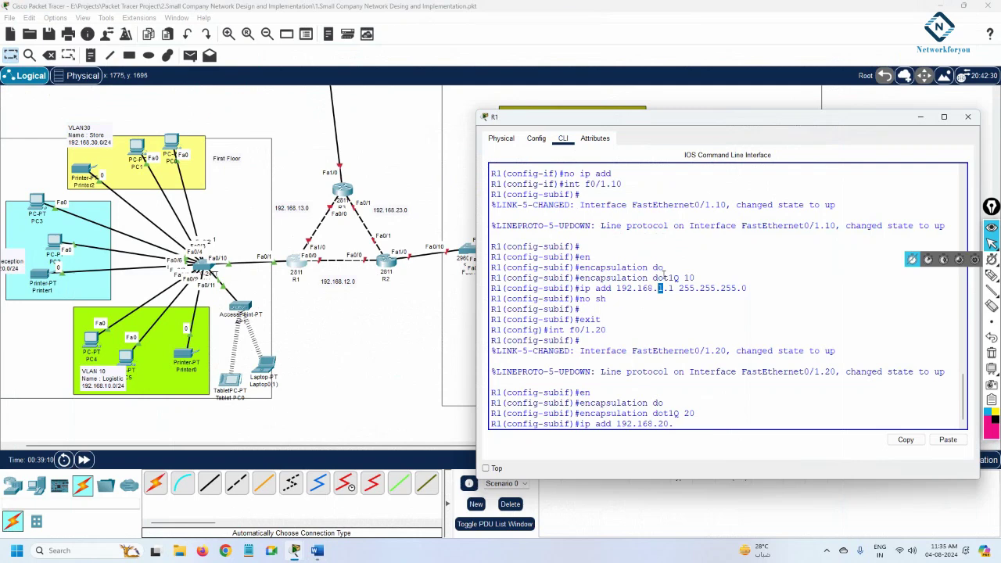
{"action": "left_click_drag", "start_coordinate": [678, 423], "coordinate": [649, 423]}
{"action": "left_click", "coordinate": [688, 424]}
{"action": "type", "text": "1 25"}
{"action": "type", "text": "5.255.255."}
{"action": "type", "text": "0"}
{"action": "key", "text": "Return"}
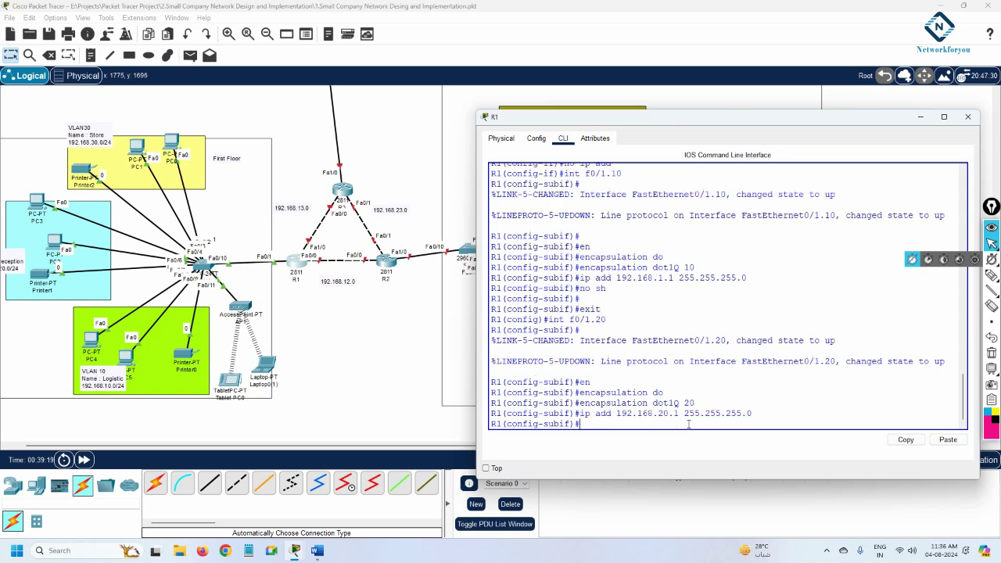
{"action": "type", "text": "exit"}
{"action": "key", "text": "Return"}
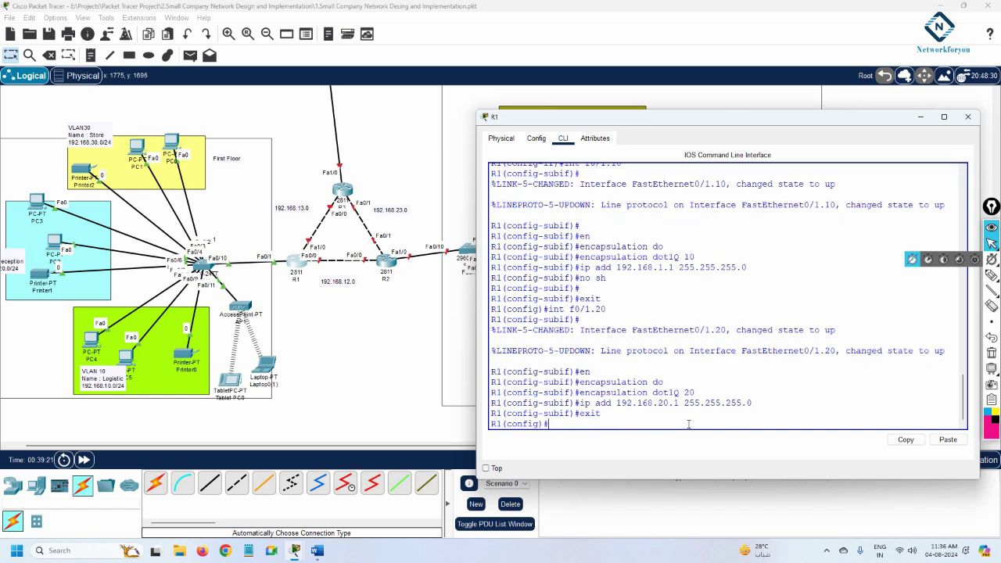
Step: Correct subinterface f0/1.10's address to 192.168.10.1 with mask 255.255.255.0 and return to global configuration mode
{"action": "type", "text": "int f0/1.10"}
{"action": "key", "text": "Return"}
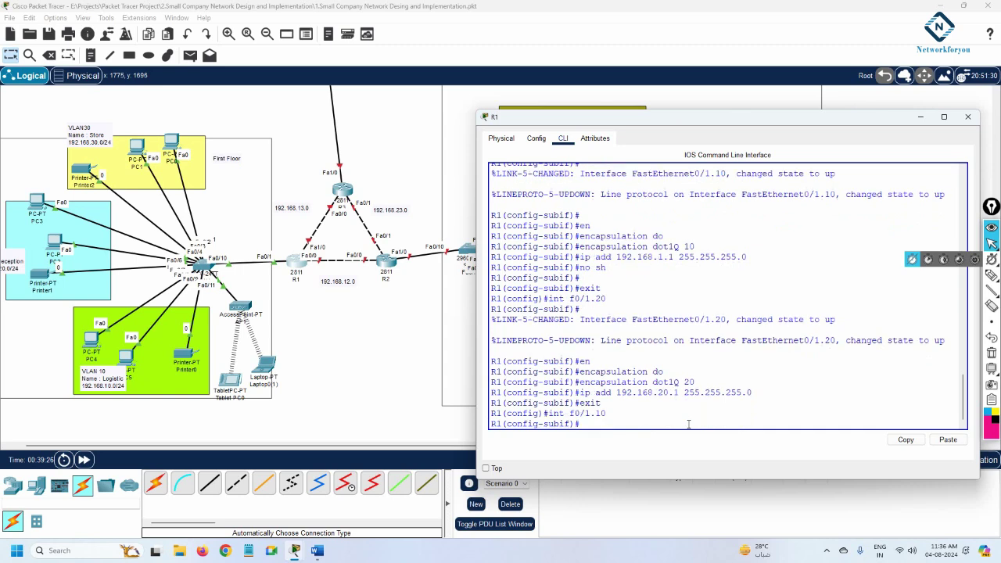
{"action": "type", "text": "ip add 192.168.10.1 255.255.255.0"}
{"action": "key", "text": "Return"}
{"action": "type", "text": "exit"}
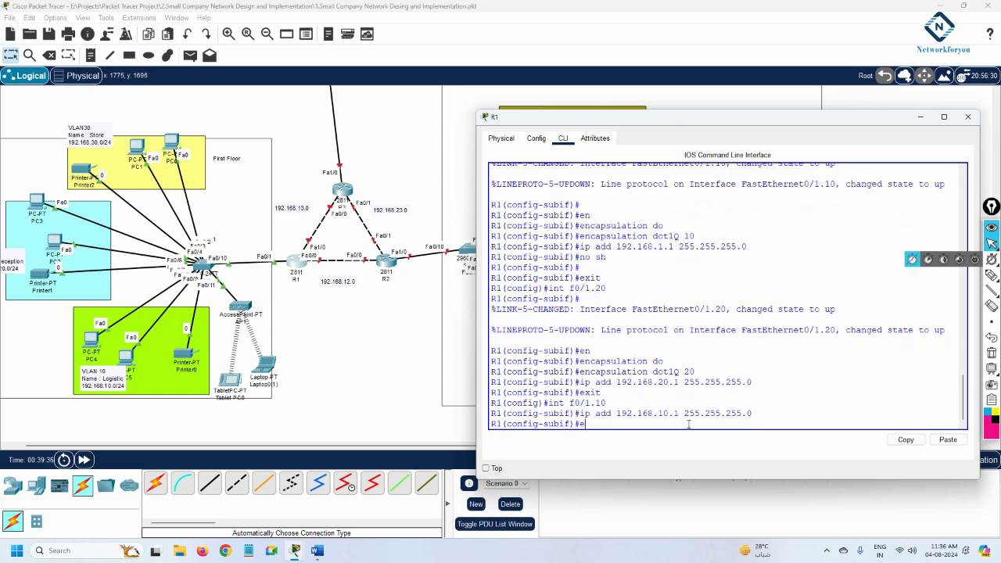
{"action": "key", "text": "Return"}
{"action": "key", "text": "Return"}
{"action": "key", "text": "Return"}
Step: Display R1's brief IP interface summary (do sh ip int br) and review the f0/1.10 and f0/1.20 entries
{"action": "type", "text": "do "}
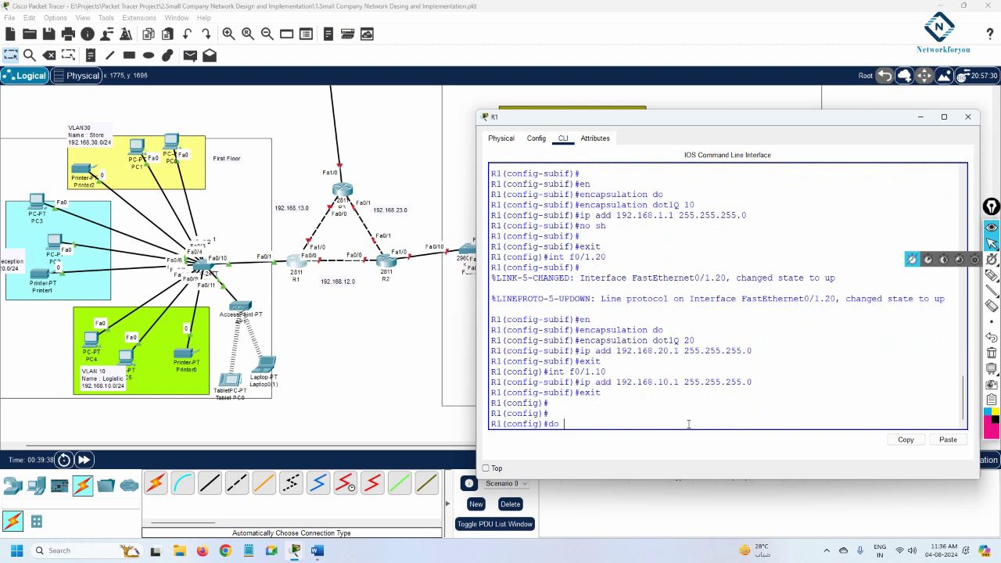
{"action": "type", "text": "sh ip int br"}
{"action": "left_click_drag", "start_coordinate": [558, 424], "coordinate": [501, 424]}
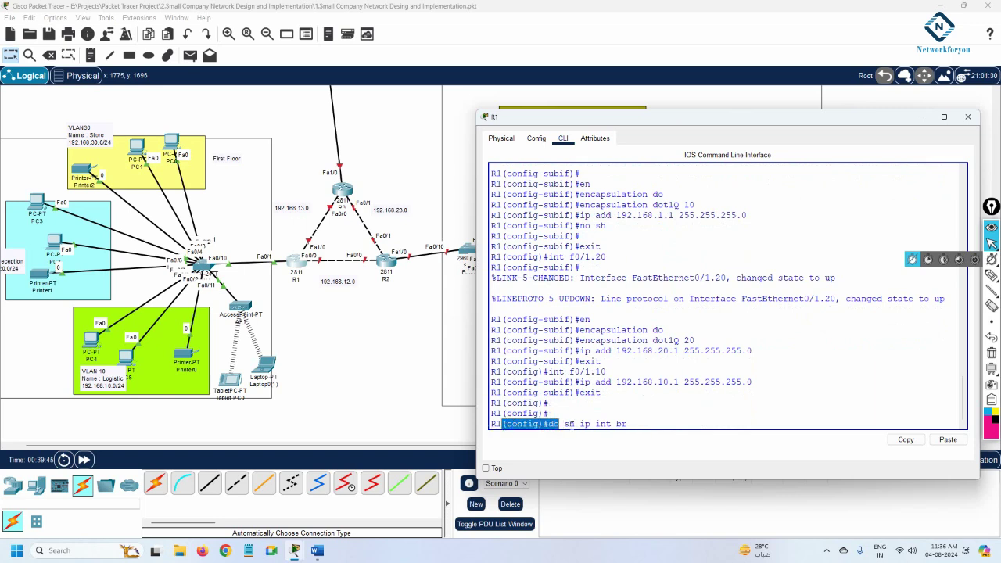
{"action": "left_click", "coordinate": [571, 424]}
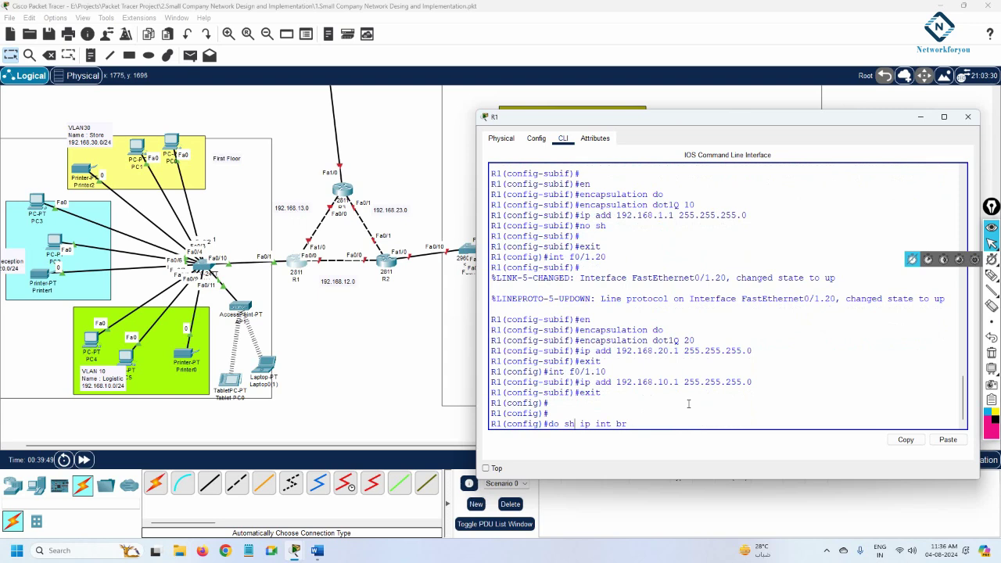
{"action": "key", "text": "Return"}
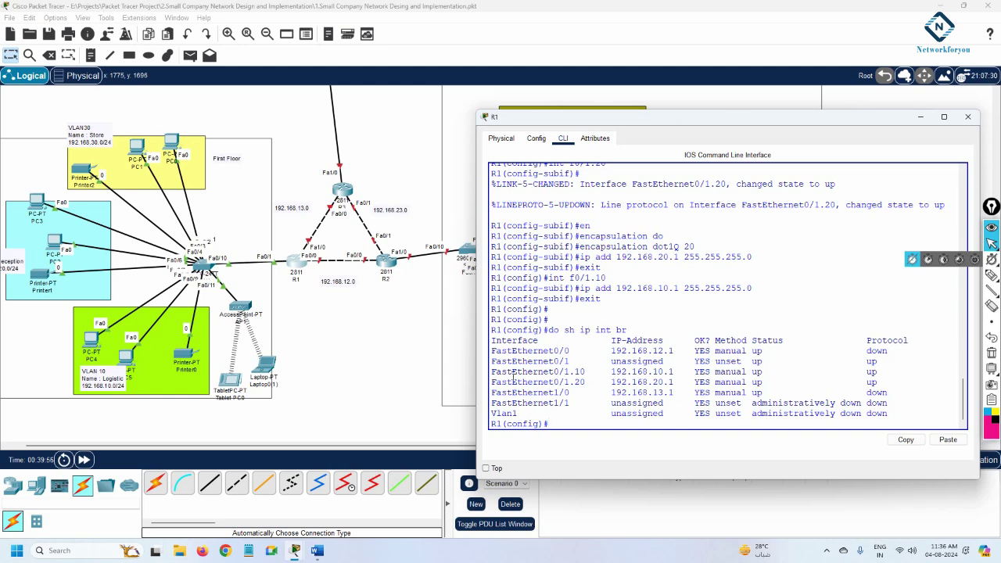
{"action": "left_click_drag", "start_coordinate": [491, 372], "coordinate": [681, 379]}
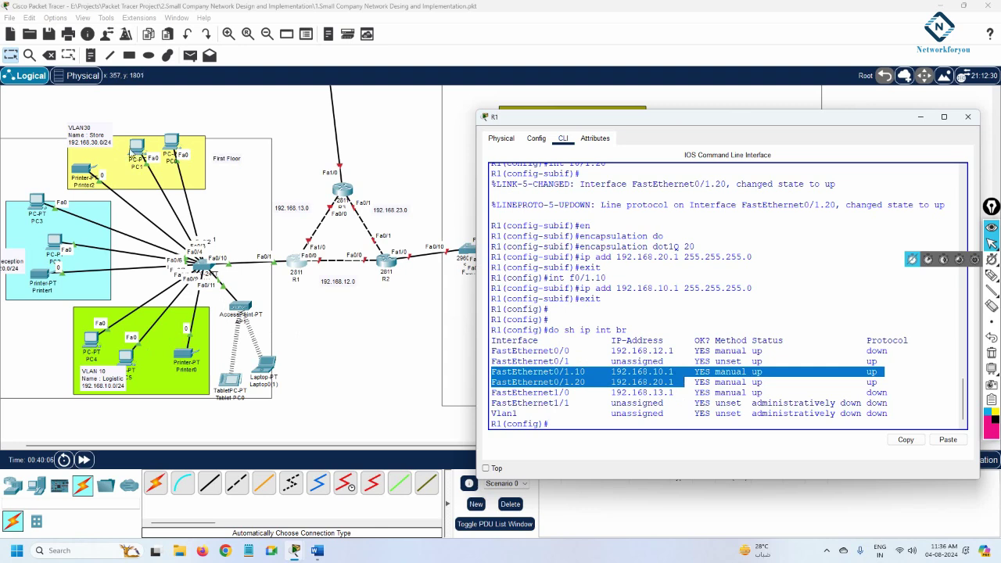
{"action": "left_click", "coordinate": [566, 429]}
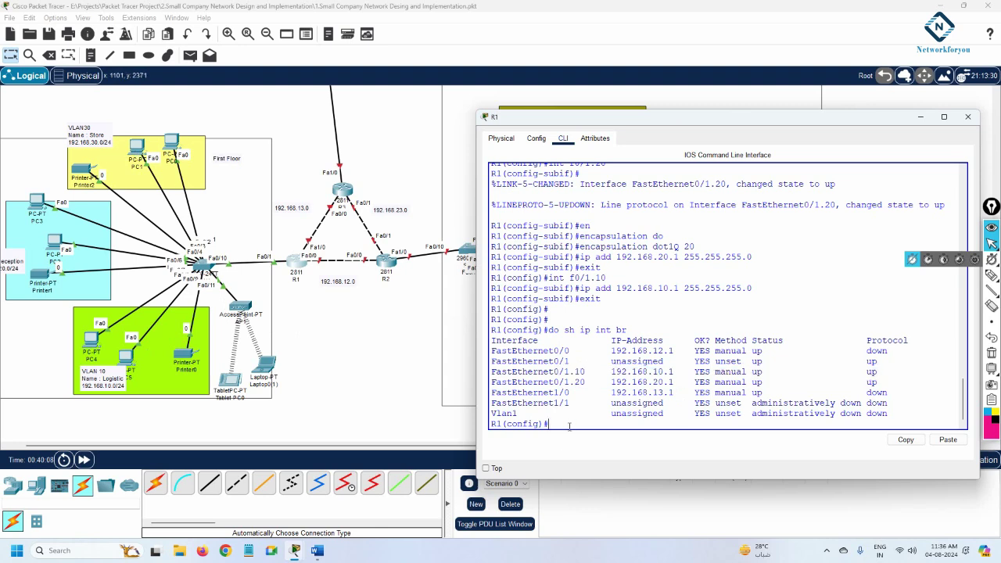
Step: Create subinterface f0/1.30 on R1 with dot1Q encapsulation for VLAN 30
{"action": "type", "text": "int f0/1.30"}
{"action": "key", "text": "Return"}
{"action": "key", "text": "Return"}
{"action": "key", "text": "Return"}
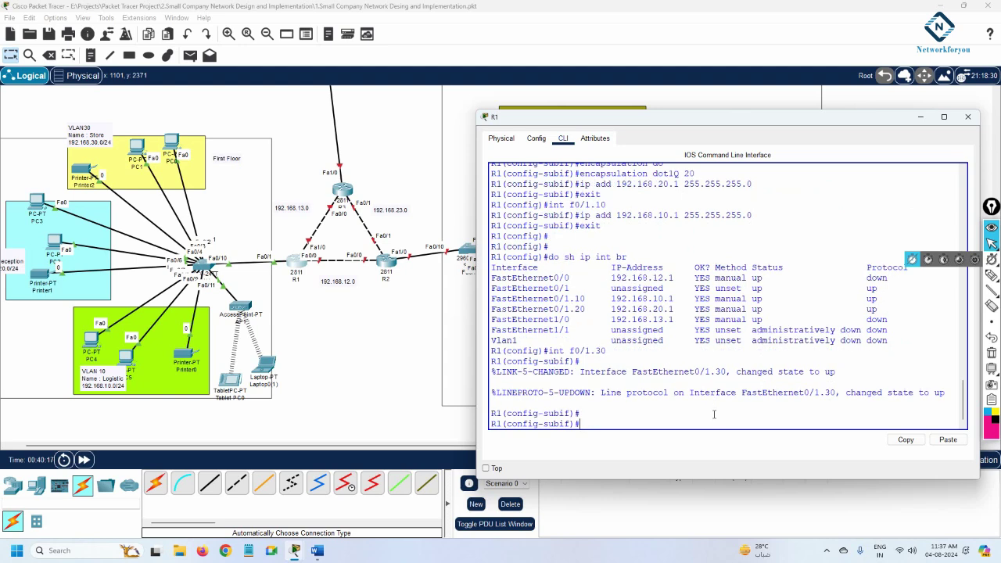
{"action": "type", "text": "en"}
{"action": "key", "text": "Tab"}
{"action": "type", "text": "do"}
{"action": "key", "text": "Tab"}
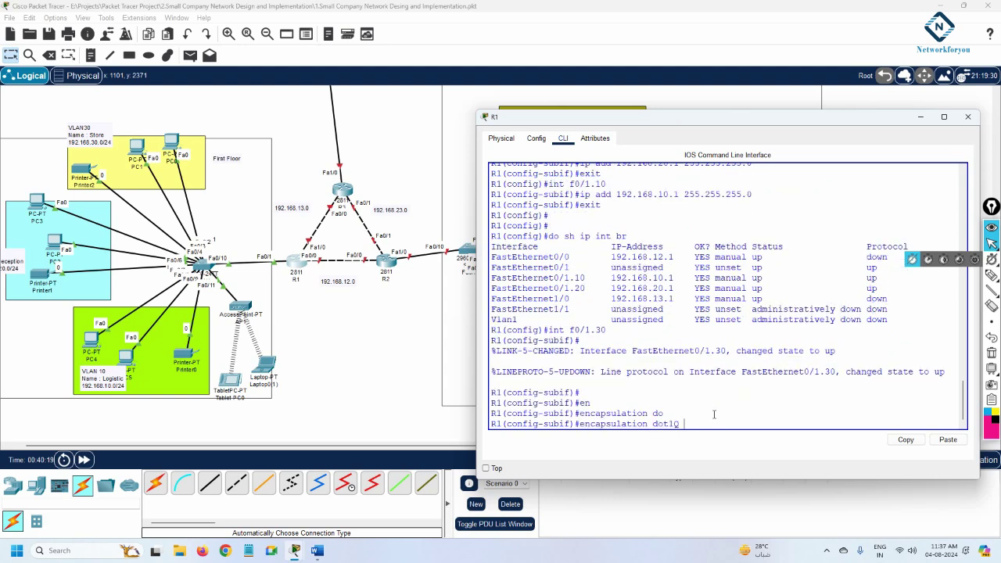
{"action": "type", "text": "30"}
{"action": "key", "text": "Return"}
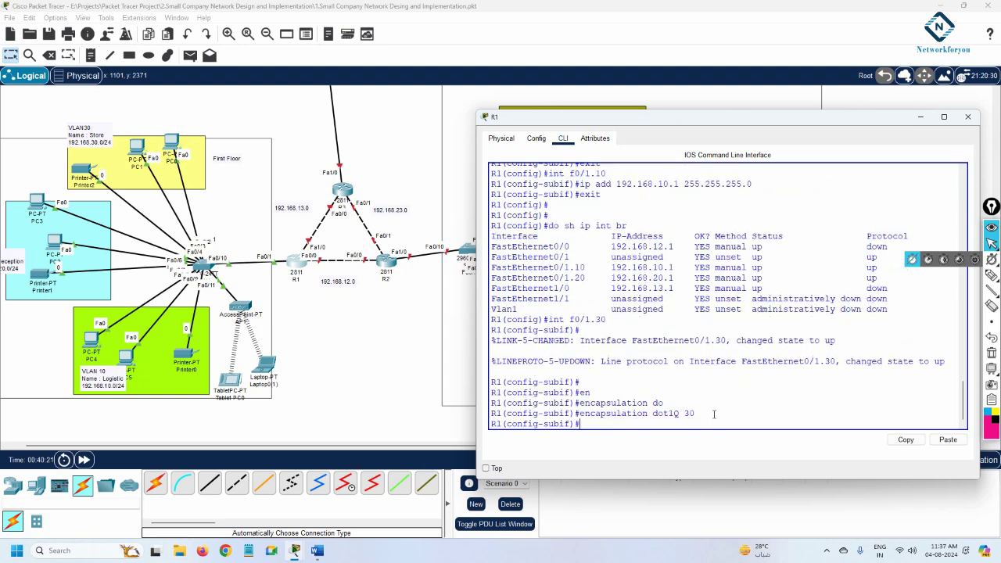
Step: Give subinterface f0/1.30 the address 192.168.30.1 with mask 255.255.255.0, enable it and return to global configuration mode
{"action": "type", "text": "ip add 192.168.30.1 255.255.255.0"}
{"action": "key", "text": "Return"}
{"action": "type", "text": "no sh"}
{"action": "key", "text": "Return"}
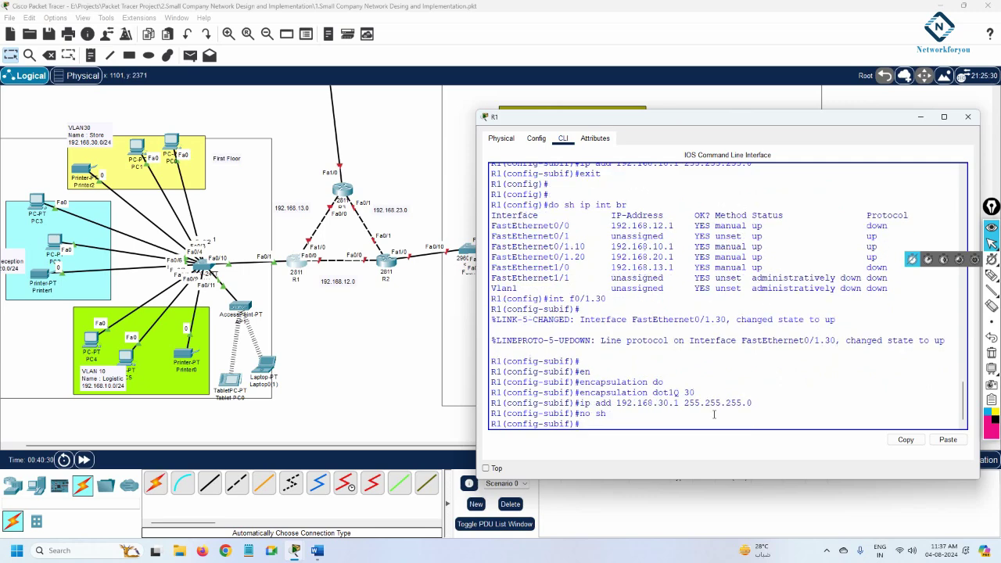
{"action": "key", "text": "Return"}
{"action": "key", "text": "Return"}
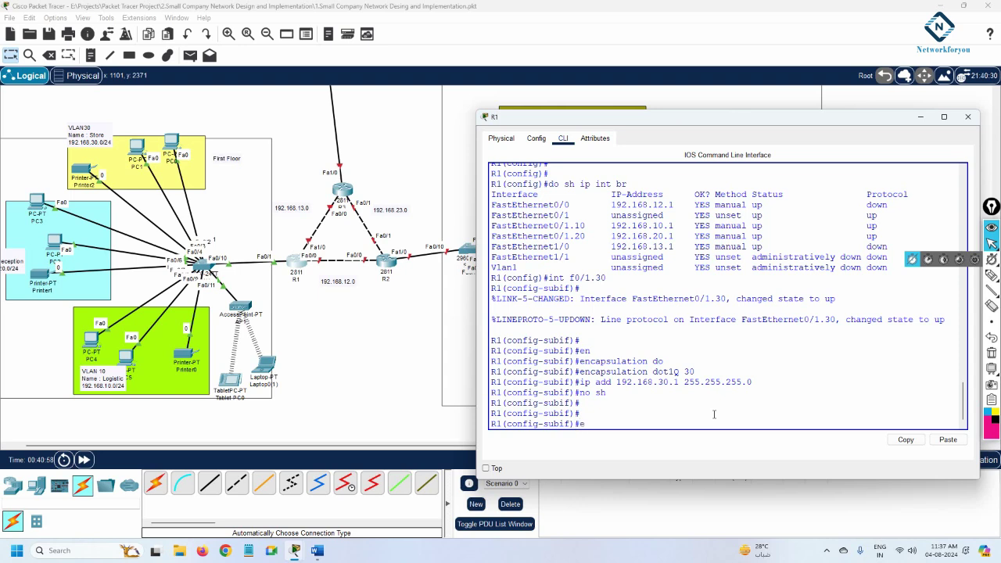
{"action": "type", "text": "xit"}
{"action": "key", "text": "Return"}
{"action": "key", "text": "Return"}
{"action": "key", "text": "Return"}
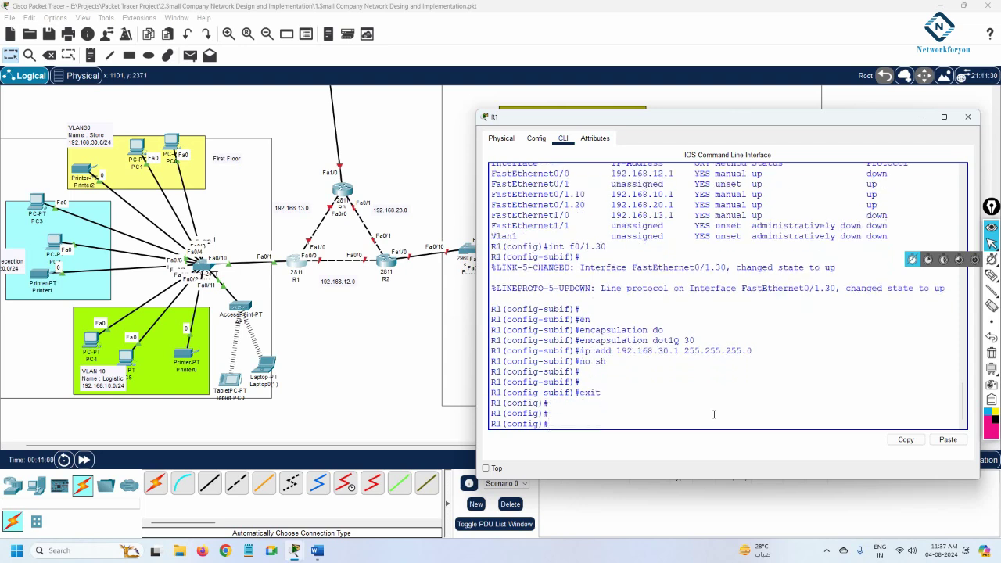
Step: Check requirement 6 on the OSPF routing protocol in the Word requirements document, and return to R1's command line in Packet Tracer
{"action": "left_click", "coordinate": [316, 551]}
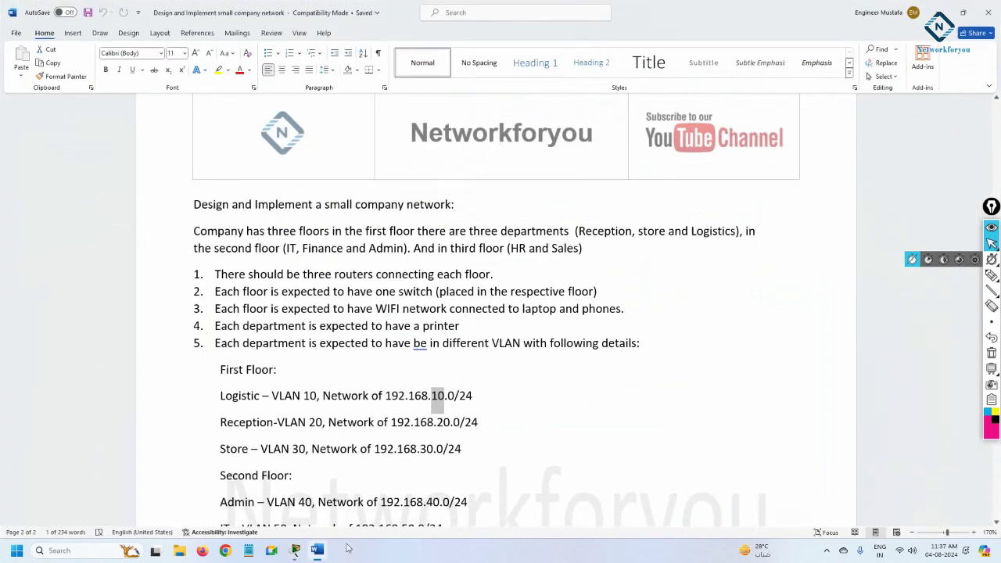
{"action": "scroll", "coordinate": [320, 386], "scroll_direction": "down", "scroll_amount": 8}
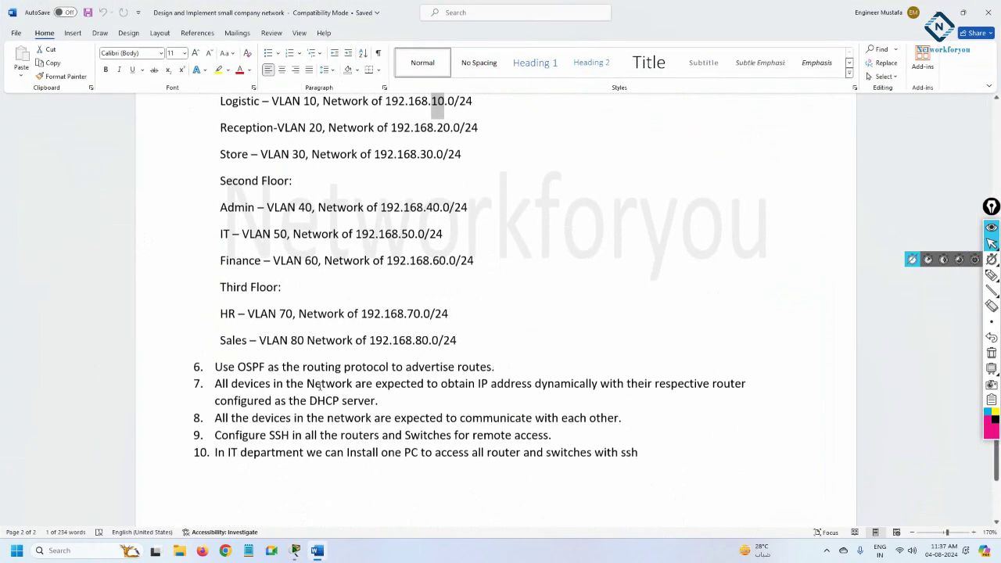
{"action": "left_click_drag", "start_coordinate": [213, 366], "coordinate": [493, 365]}
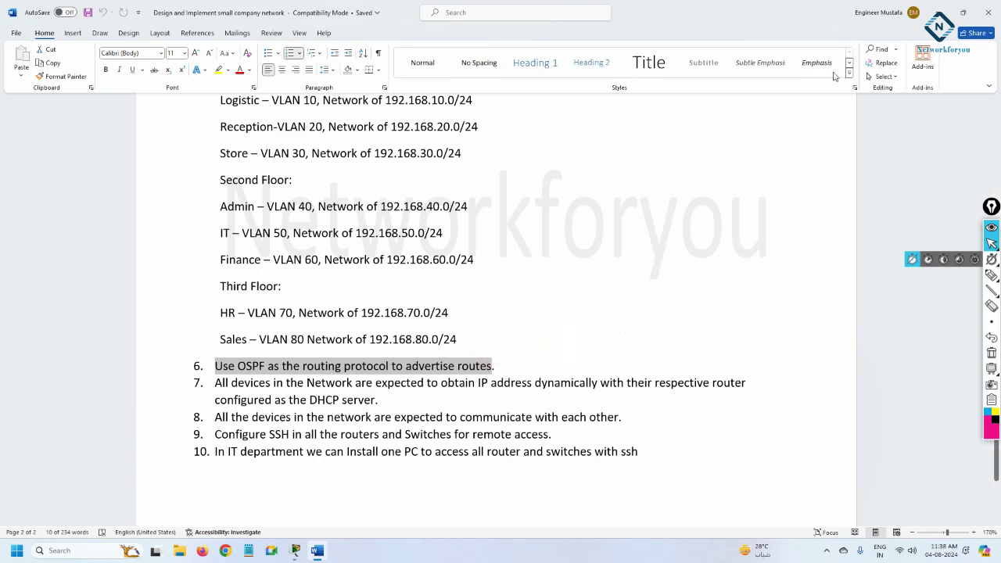
{"action": "left_click", "coordinate": [963, 12]}
{"action": "key", "text": "alt+Tab"}
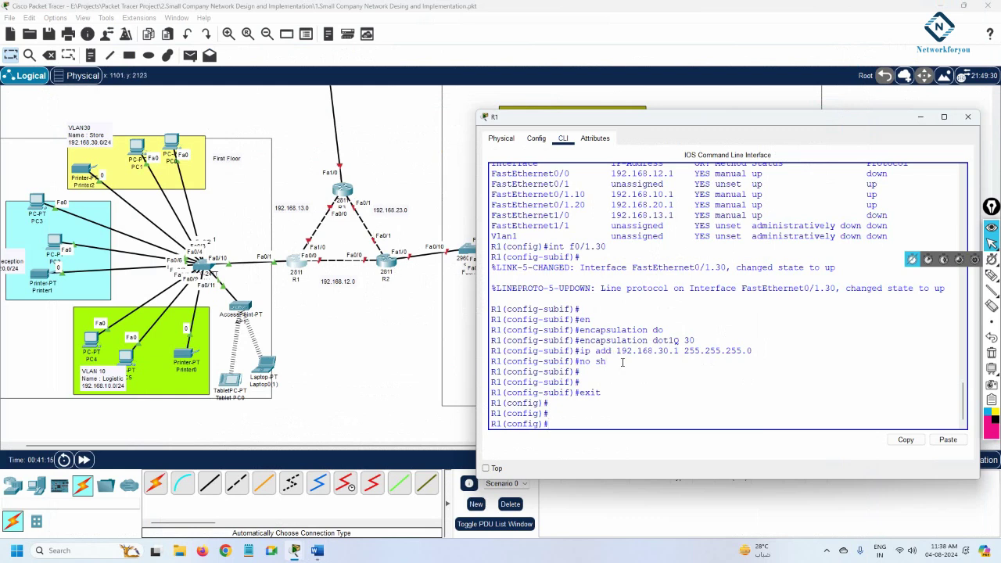
Step: Start OSPF process 1 on R1 and advertise network 192.168.10.0 with wildcard 0.0.0.255 in area 0
{"action": "type", "text": "router ospf"}
{"action": "type", "text": " 1"}
{"action": "key", "text": "Return"}
{"action": "type", "text": "net"}
{"action": "key", "text": "Tab"}
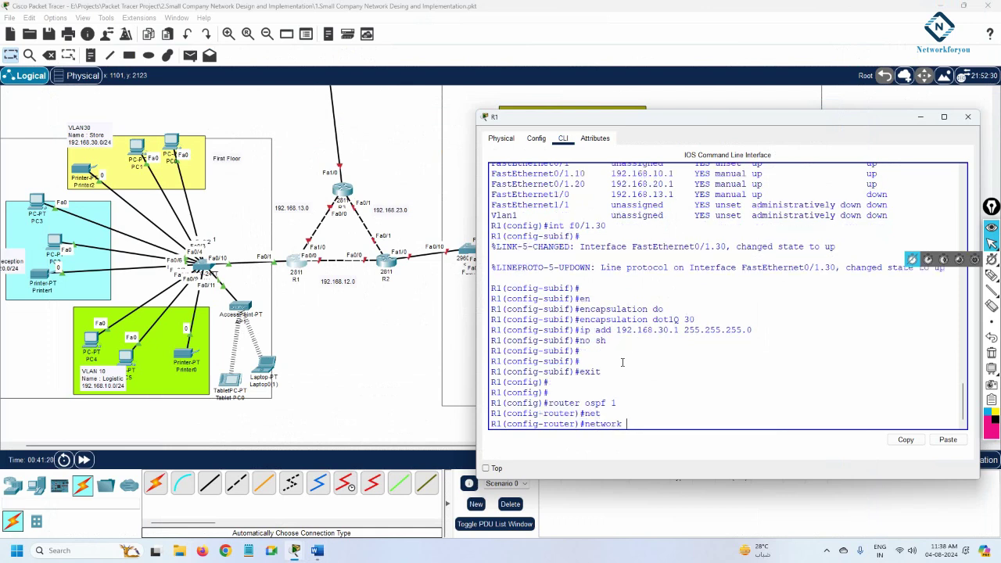
{"action": "type", "text": "192.168.10.0 0.0.0.255 a 0"}
{"action": "key", "text": "Return"}
Step: Advertise network 192.168.20.0 with wildcard 0.0.0.255 in OSPF area 0 by adapting the previous network command
{"action": "key", "text": "Up"}
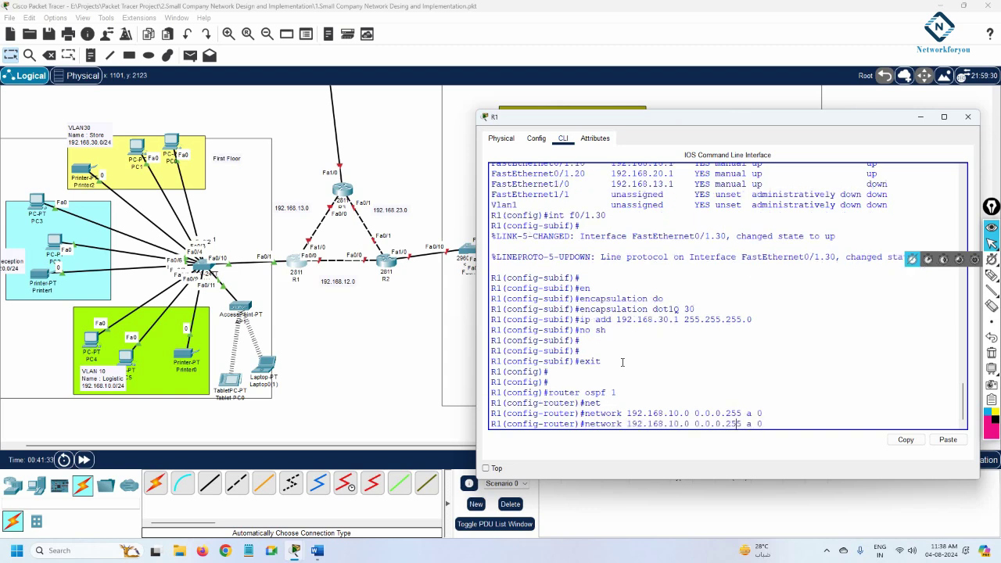
{"action": "key", "text": "Left"}
{"action": "key", "text": "Left"}
{"action": "key", "text": "Left"}
{"action": "key", "text": "Left"}
{"action": "key", "text": "Left"}
{"action": "key", "text": "Left"}
{"action": "key", "text": "Left"}
{"action": "key", "text": "Left"}
{"action": "key", "text": "Left"}
{"action": "key", "text": "Left"}
{"action": "key", "text": "Left"}
{"action": "key", "text": "Left"}
{"action": "key", "text": "Left"}
{"action": "key", "text": "Left"}
{"action": "key", "text": "Left"}
{"action": "key", "text": "Left"}
{"action": "key", "text": "Left"}
{"action": "key", "text": "BackSpace"}
{"action": "type", "text": "2"}
{"action": "key", "text": "Return"}
Step: Advertise network 192.168.30.0 with wildcard 0.0.0.255 in OSPF area 0 on R1
{"action": "key", "text": "Up"}
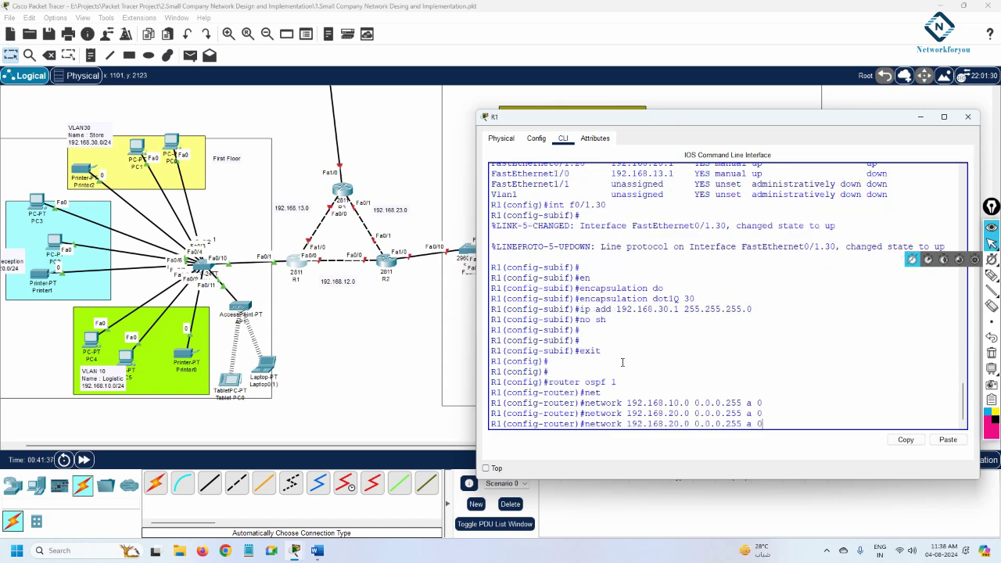
{"action": "key", "text": "Left"}
{"action": "key", "text": "Left"}
{"action": "key", "text": "Left"}
{"action": "key", "text": "Left"}
{"action": "key", "text": "Left"}
{"action": "key", "text": "Left"}
{"action": "key", "text": "Left"}
{"action": "key", "text": "Left"}
{"action": "key", "text": "BackSpace"}
{"action": "type", "text": "3"}
{"action": "key", "text": "Return"}
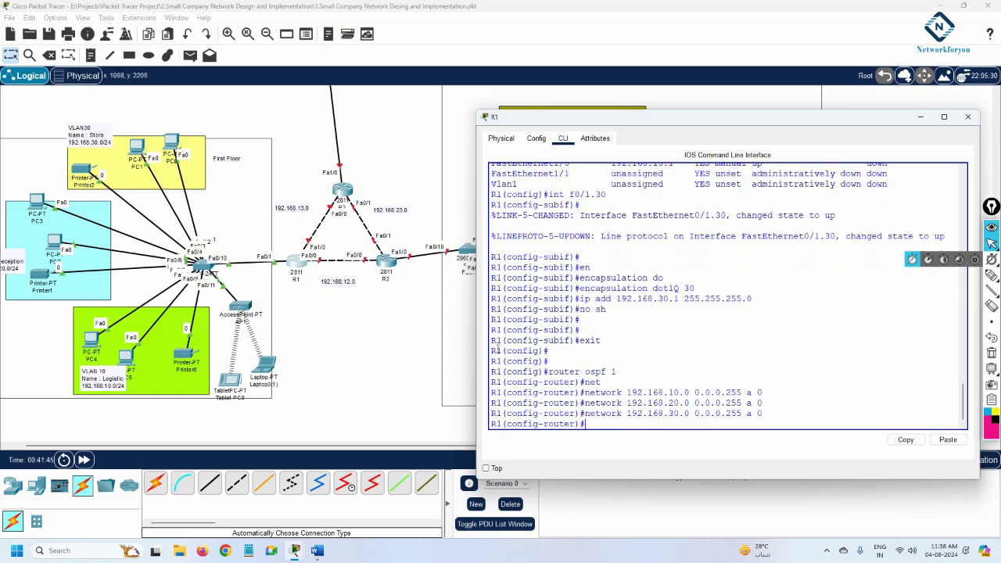
Step: Add the R1–R2 link network 192.168.12.0 with wildcard 0.0.0.255 to OSPF area 0
{"action": "key", "text": "Up"}
{"action": "key", "text": "BackSpace"}
{"action": "key", "text": "BackSpace"}
{"action": "type", "text": "12"}
{"action": "key", "text": "Return"}
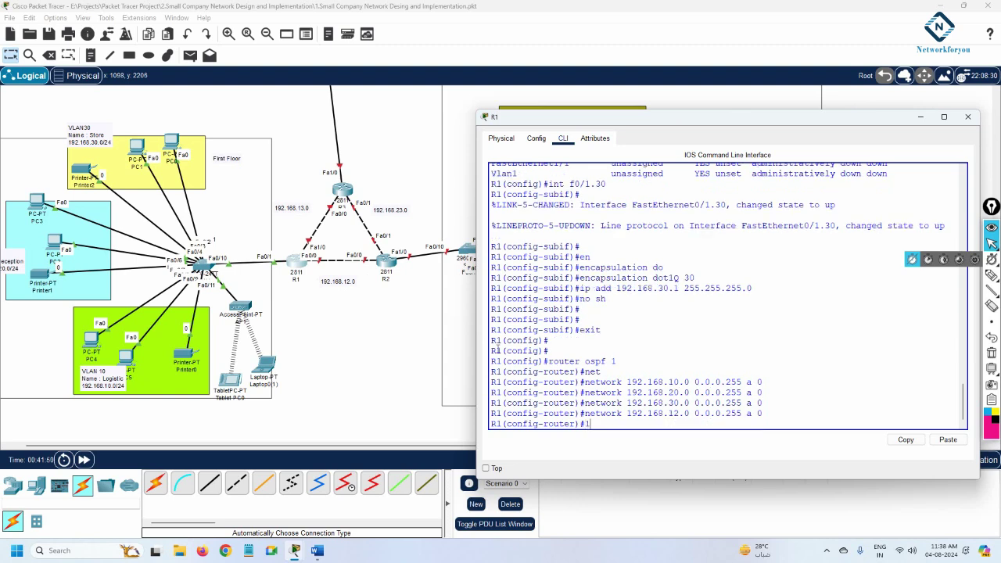
Step: Add the link network 192.168.13.0 with wildcard 0.0.0.255 to OSPF area 0 on R1
{"action": "type", "text": "l"}
{"action": "key", "text": "BackSpace"}
{"action": "key", "text": "BackSpace"}
{"action": "key", "text": "Up"}
{"action": "key", "text": "Up"}
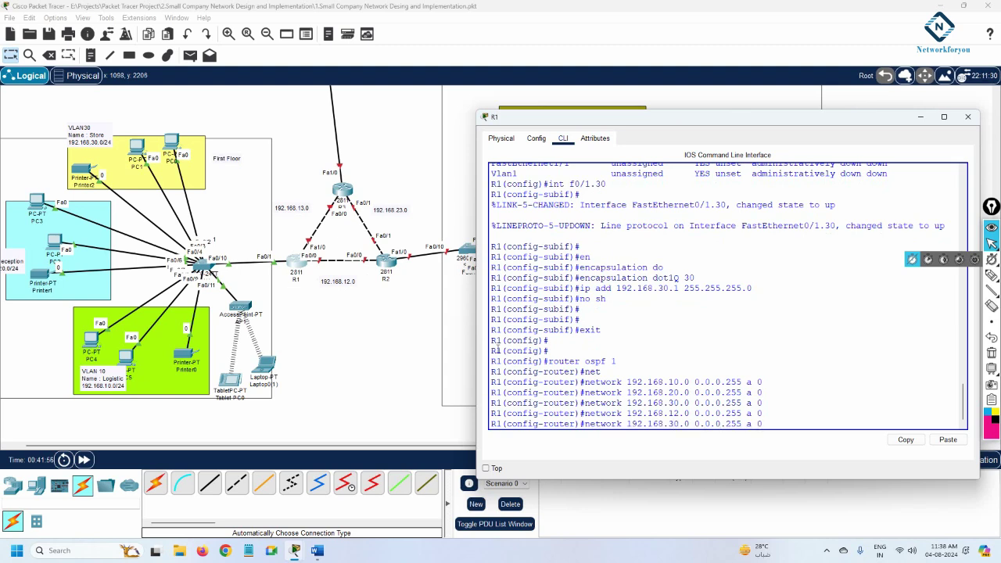
{"action": "key", "text": "BackSpace"}
{"action": "key", "text": "BackSpace"}
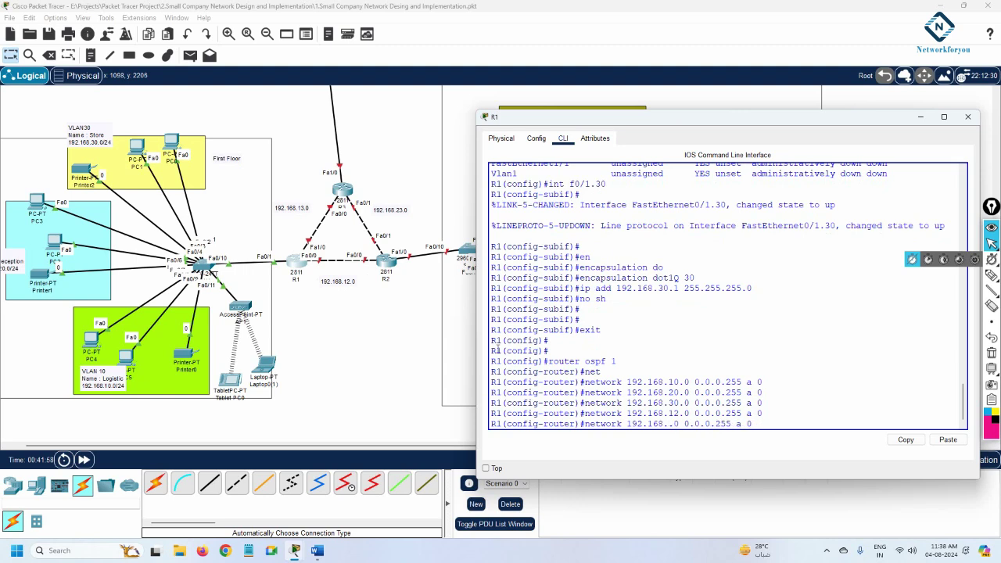
{"action": "type", "text": "13"}
{"action": "key", "text": "Return"}
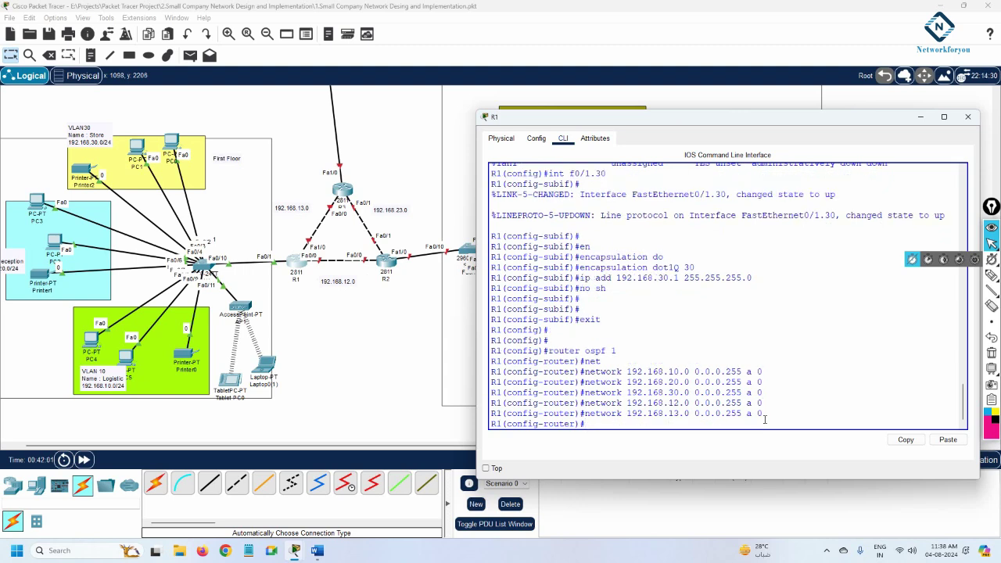
Step: Review the five OSPF network statements and save R1's configuration with do wr
{"action": "left_click_drag", "start_coordinate": [766, 419], "coordinate": [550, 370]}
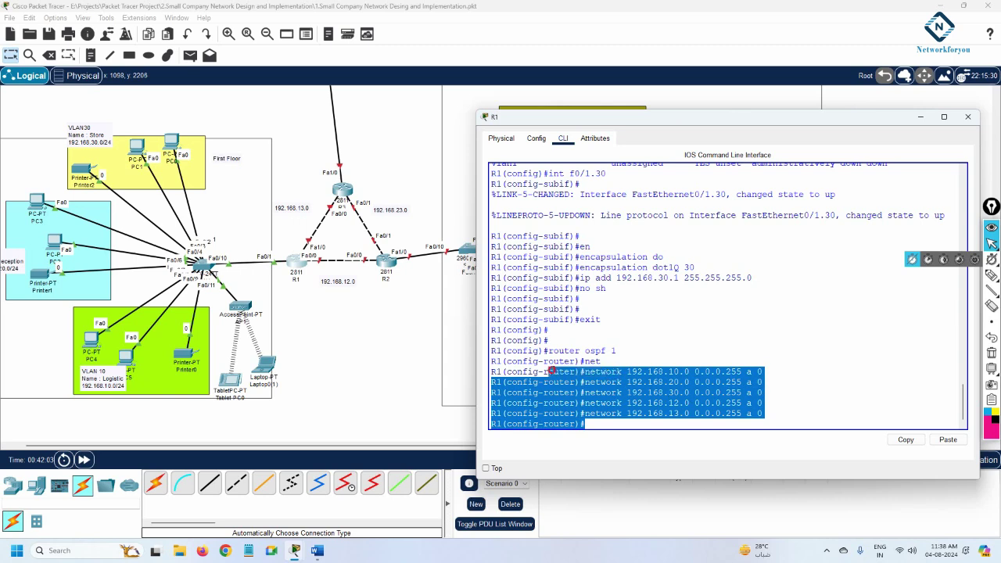
{"action": "left_click", "coordinate": [546, 374]}
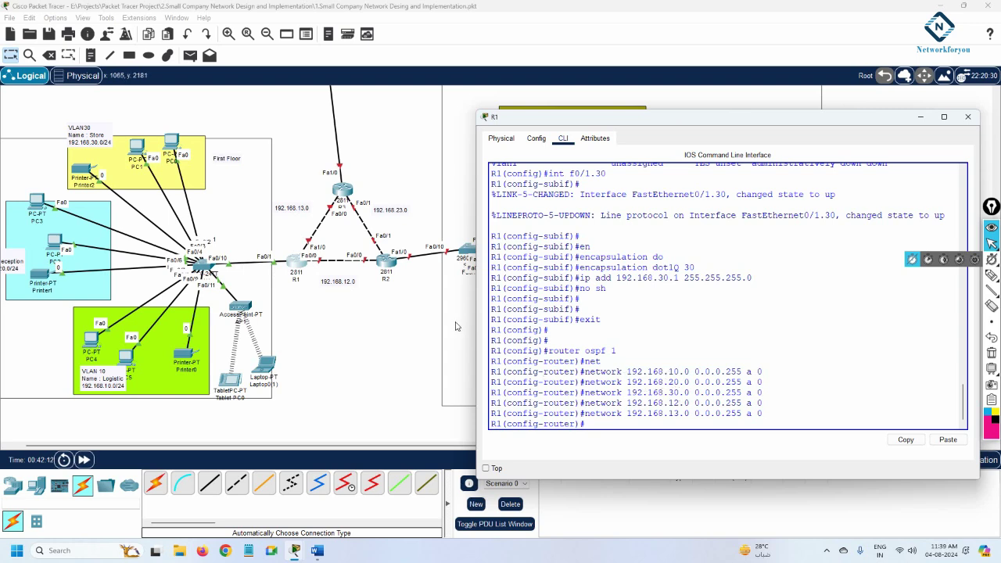
{"action": "type", "text": "do wr"}
{"action": "key", "text": "Return"}
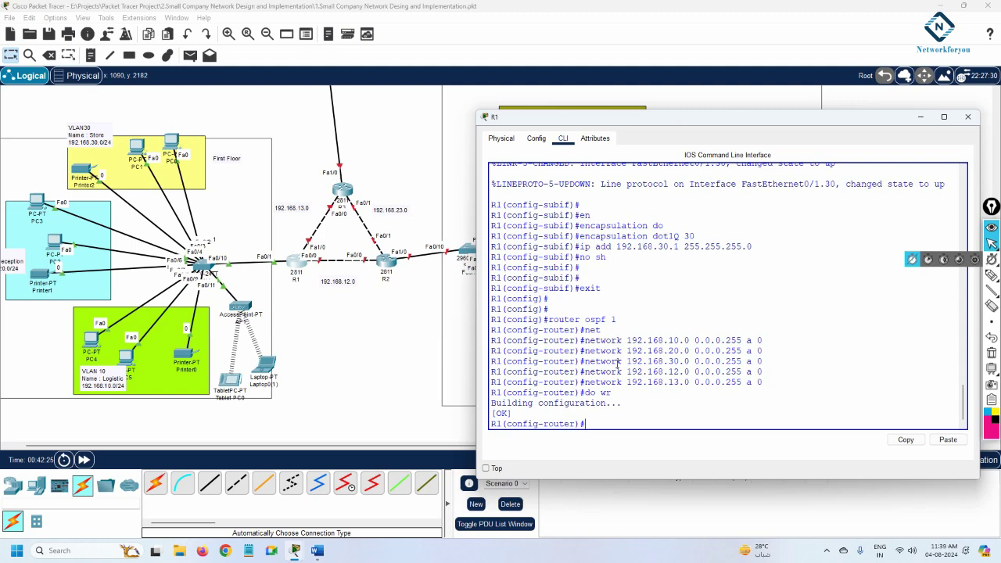
Step: Read requirement 7 about routers acting as DHCP servers in the Word document, and return to the Packet Tracer topology
{"action": "left_click", "coordinate": [314, 551]}
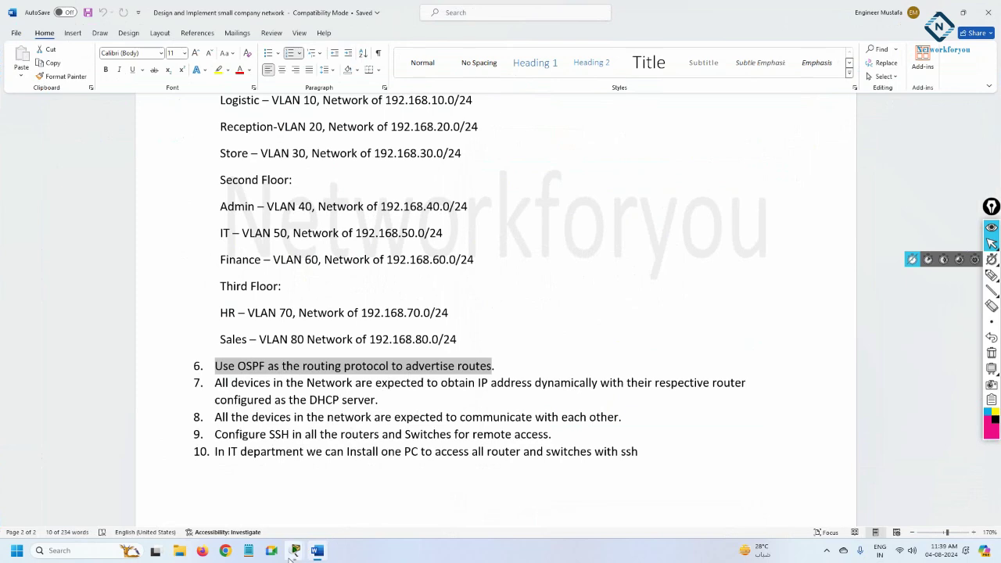
{"action": "mouse_move", "coordinate": [296, 551]}
{"action": "left_click", "coordinate": [196, 499]}
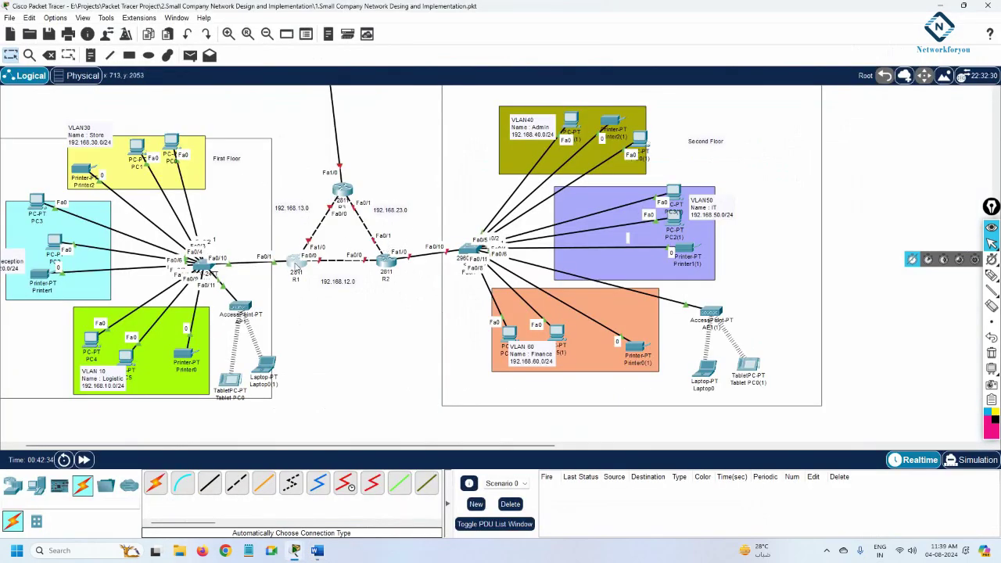
{"action": "left_click", "coordinate": [317, 553]}
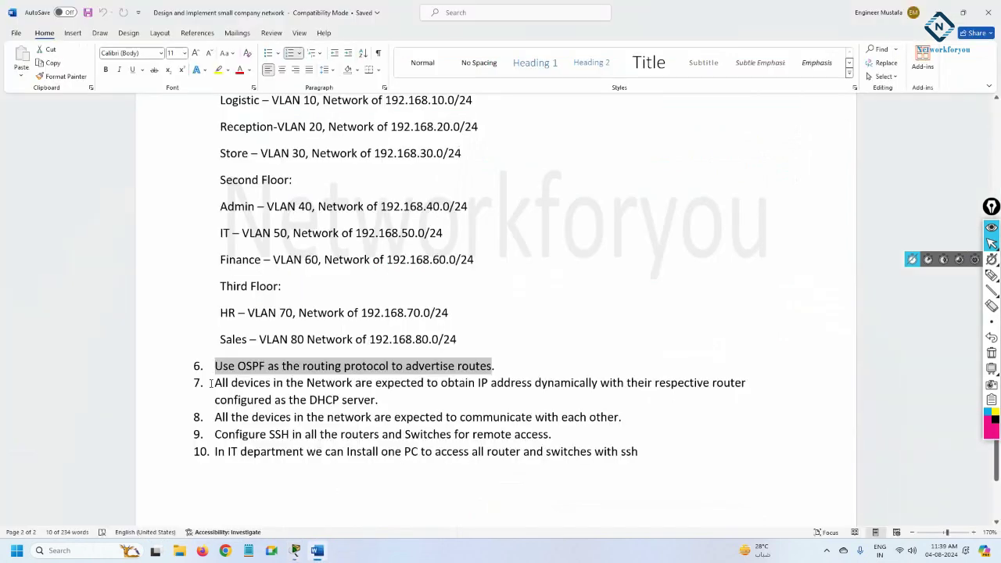
{"action": "left_click_drag", "start_coordinate": [211, 383], "coordinate": [671, 393]}
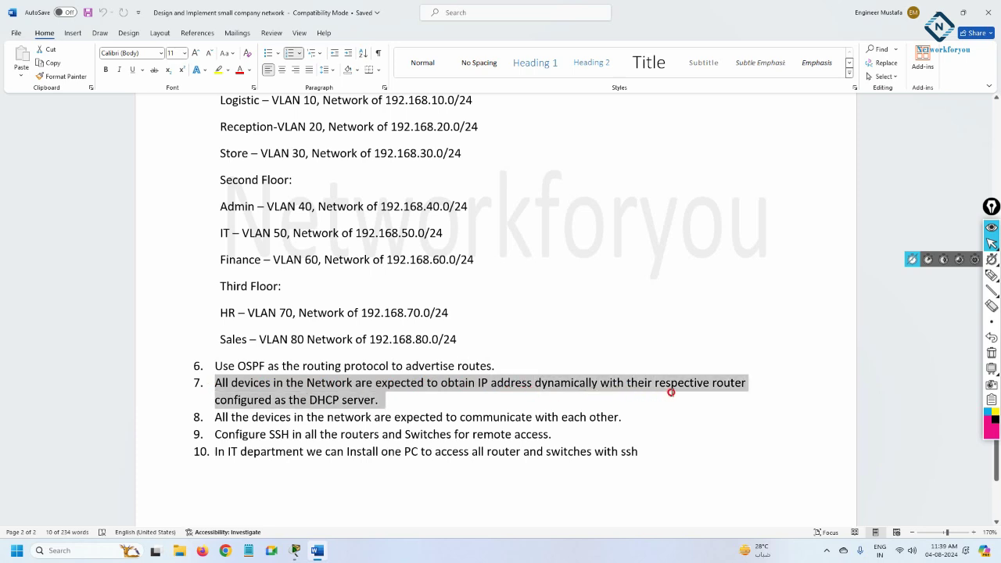
{"action": "left_click_drag", "start_coordinate": [670, 393], "coordinate": [671, 392]}
{"action": "left_click", "coordinate": [943, 8]}
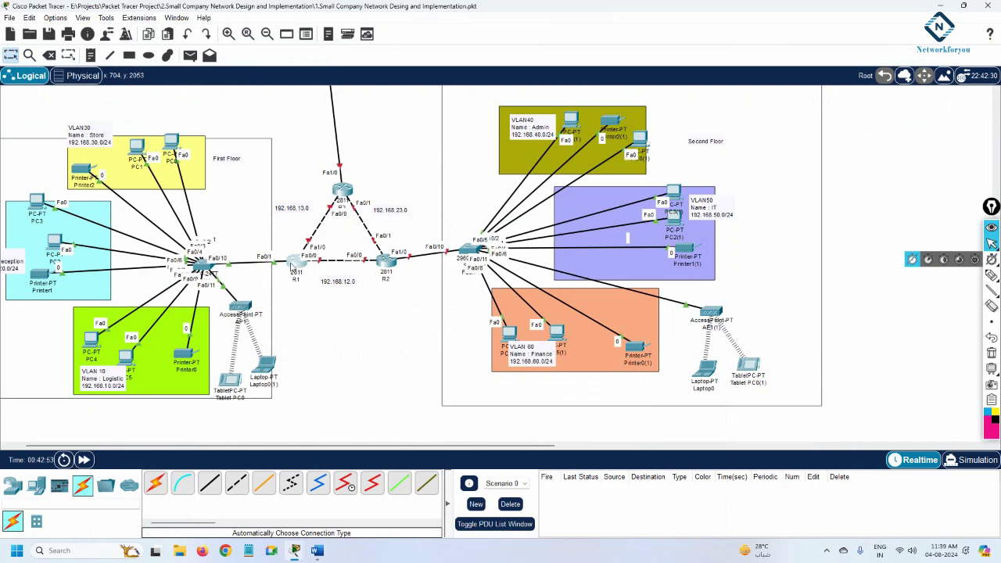
Step: Reopen R1's command line, leave OSPF configuration mode and create a DHCP pool named vlan10
{"action": "mouse_move", "coordinate": [293, 267]}
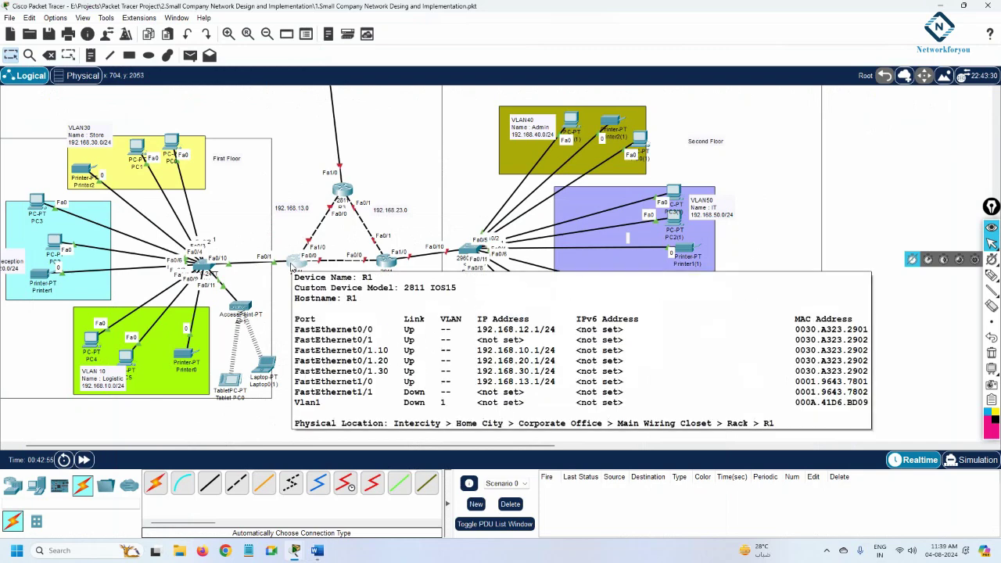
{"action": "left_click", "coordinate": [293, 266]}
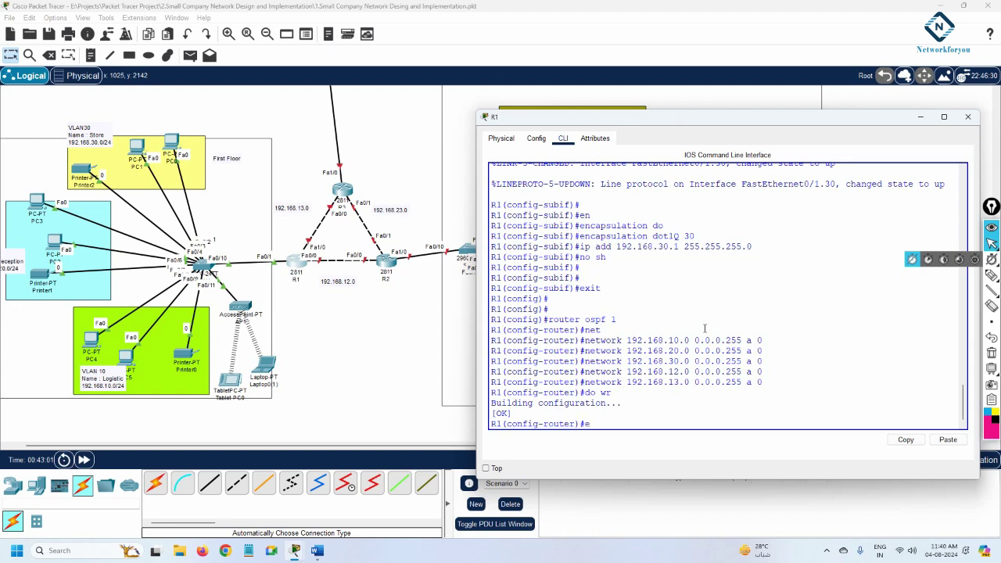
{"action": "type", "text": "exit"}
{"action": "key", "text": "Return"}
{"action": "key", "text": "Return"}
{"action": "type", "text": "ip dh"}
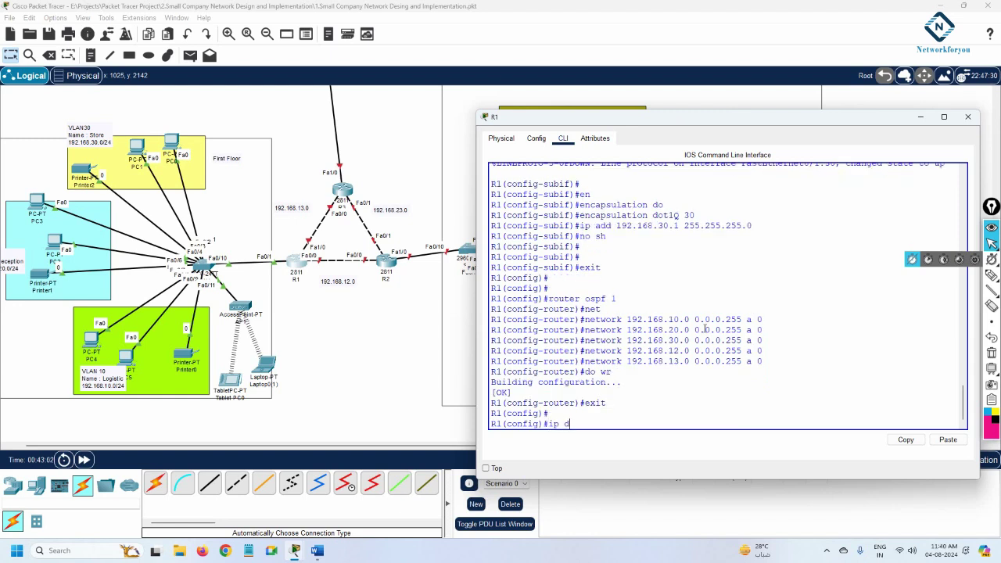
{"action": "key", "text": "Tab"}
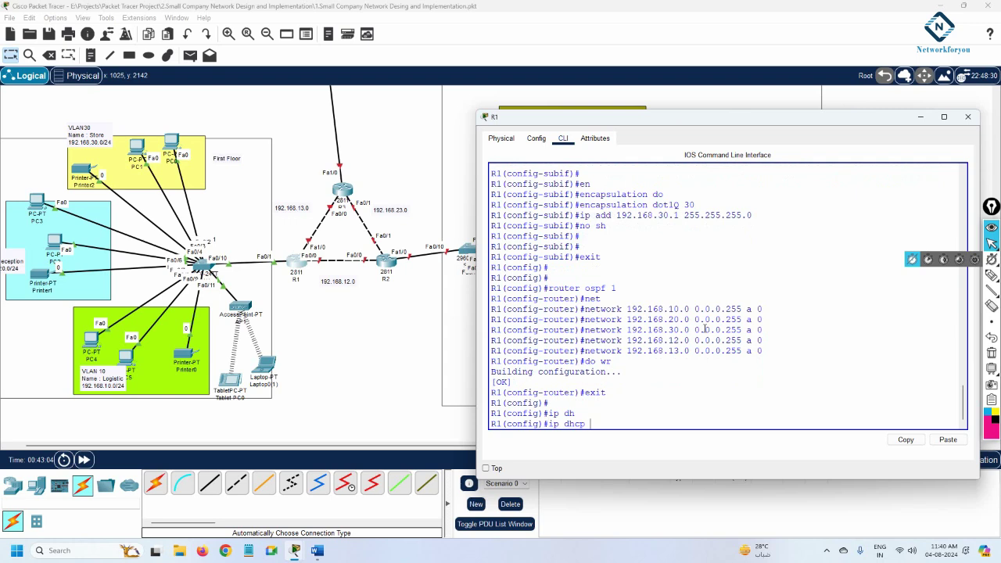
{"action": "type", "text": "?"}
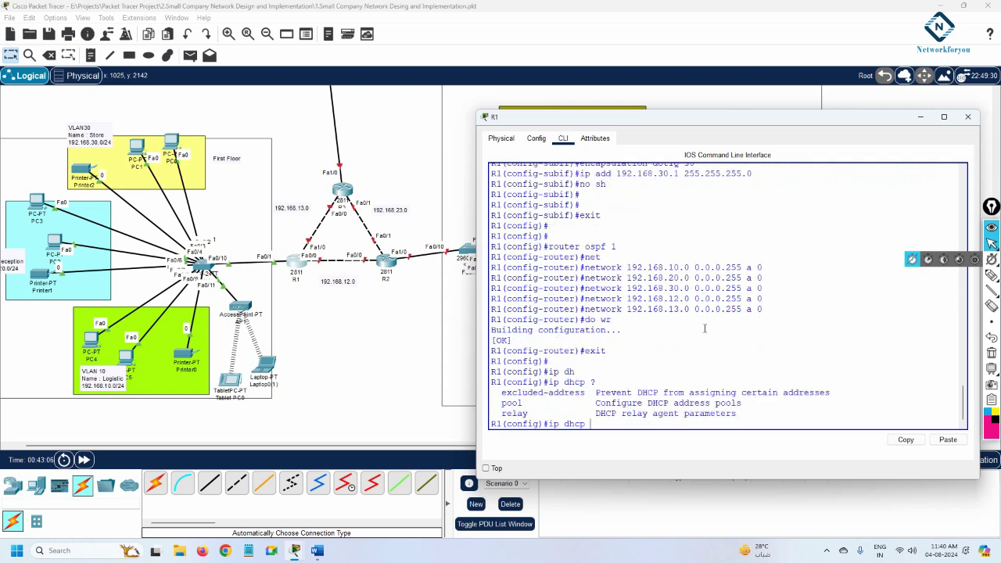
{"action": "type", "text": "pool ?"}
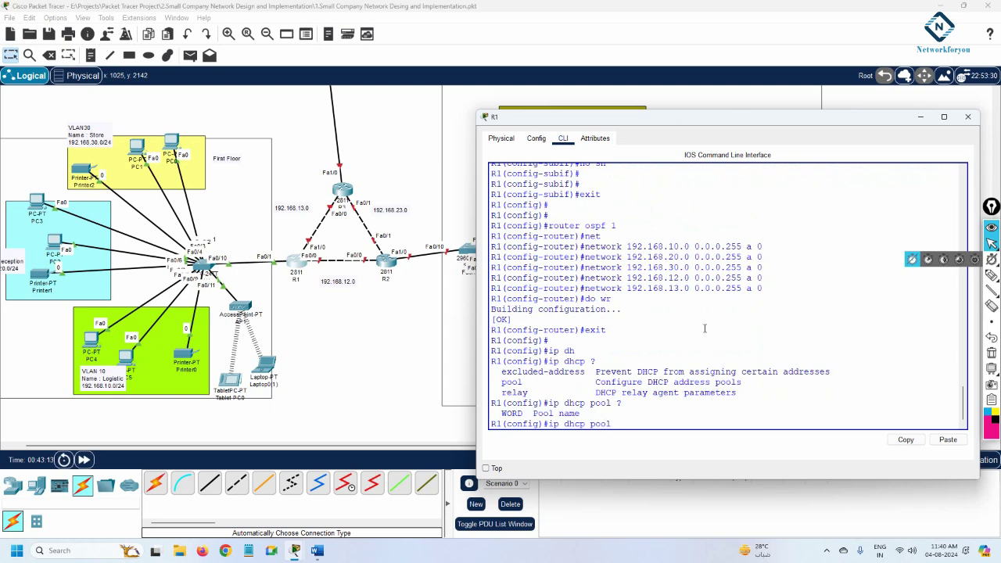
{"action": "type", "text": "vlan10"}
{"action": "key", "text": "Return"}
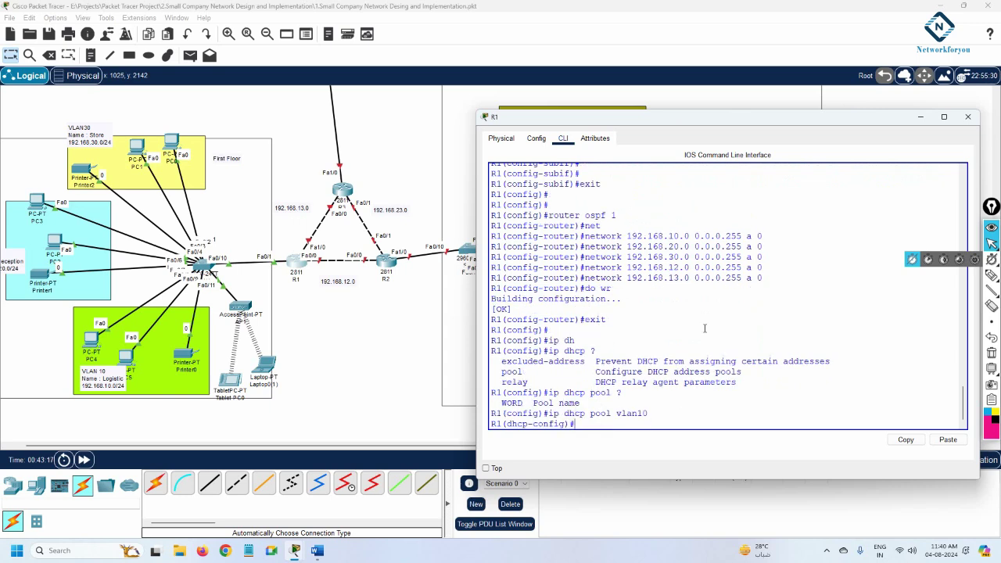
Step: Set the vlan10 pool's network to 192.168.10.0 with mask 255.255.255.0
{"action": "type", "text": "net"}
{"action": "key", "text": "Tab"}
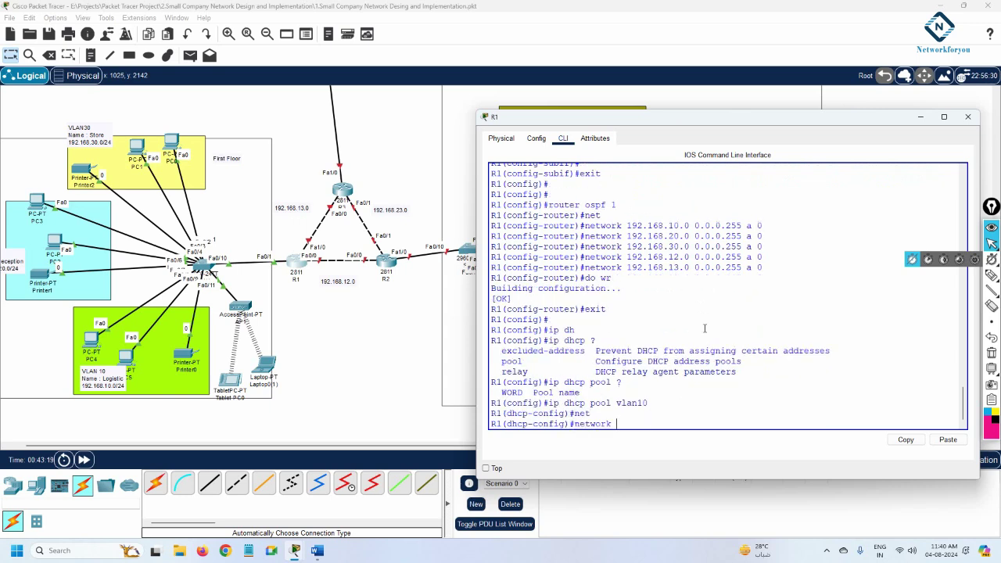
{"action": "type", "text": "192.168."}
{"action": "type", "text": "10.0"}
{"action": "type", "text": " 255.255."}
{"action": "type", "text": "52"}
{"action": "key", "text": "BackSpace"}
{"action": "key", "text": "BackSpace"}
{"action": "type", "text": "255.0 ?"}
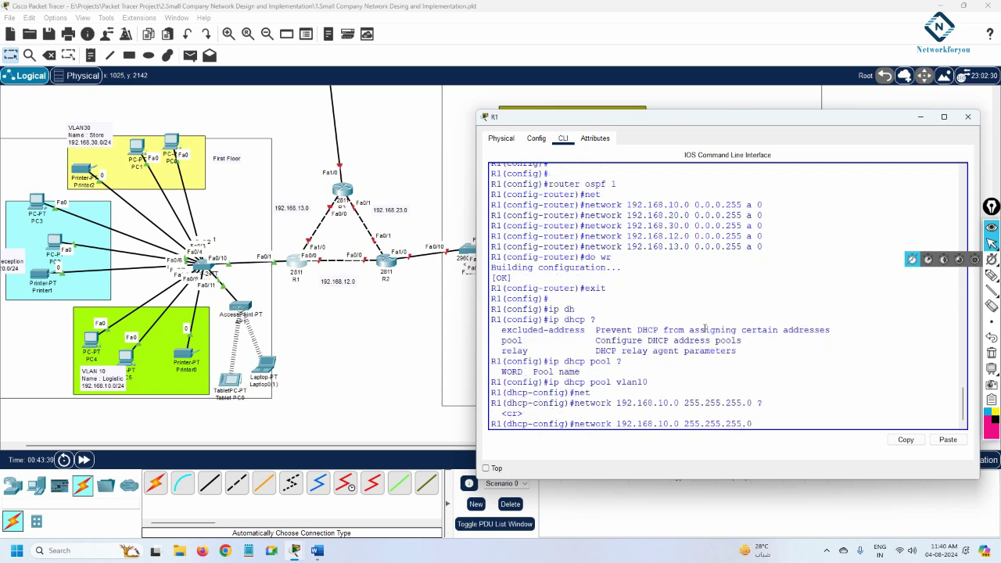
{"action": "key", "text": "Return"}
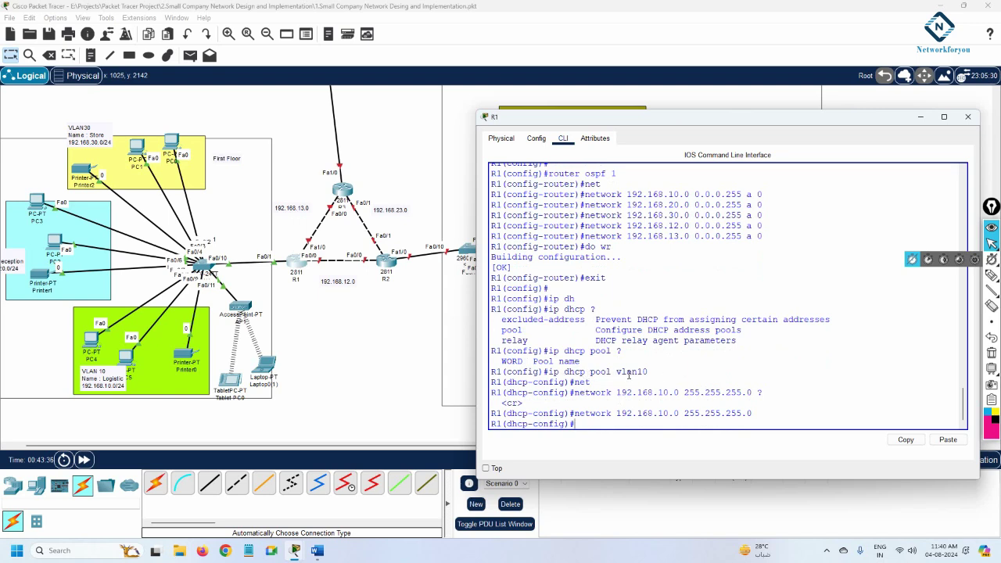
Step: Set the vlan10 pool's default router to 192.168.10.1
{"action": "left_click_drag", "start_coordinate": [648, 372], "coordinate": [616, 374]}
{"action": "left_click", "coordinate": [588, 425]}
{"action": "type", "text": "def"}
{"action": "key", "text": "Tab"}
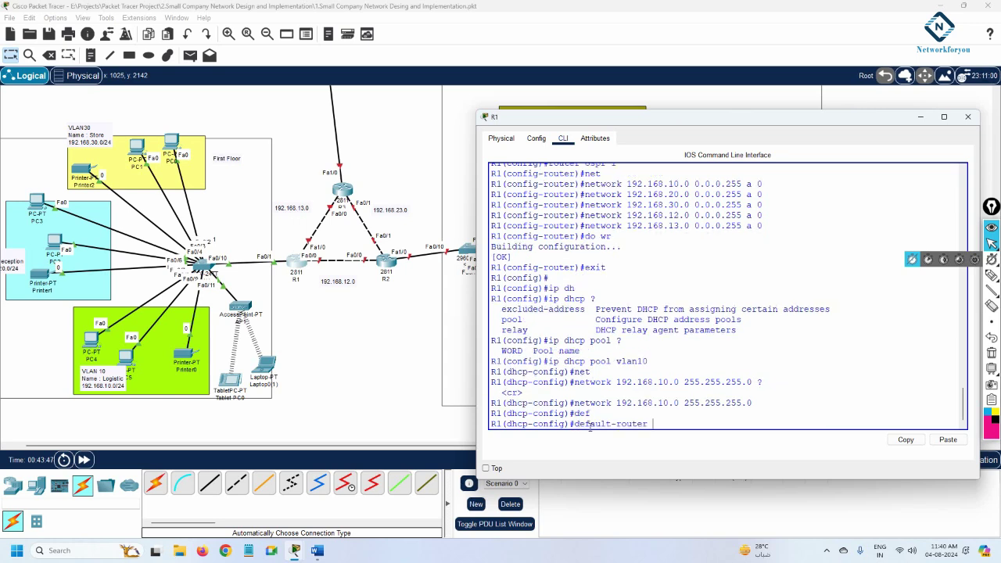
{"action": "type", "text": "192.16"}
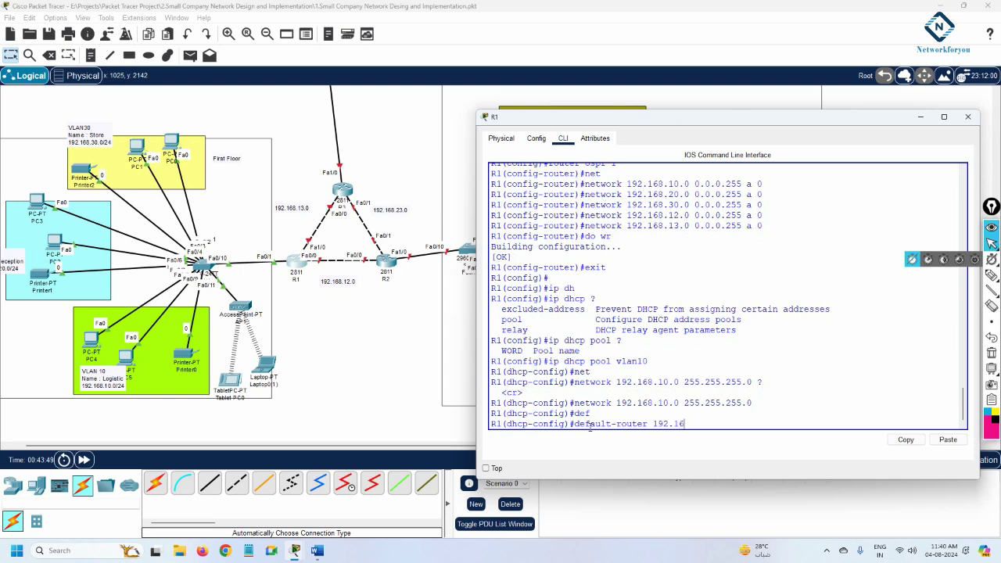
{"action": "type", "text": "8.10.1"}
{"action": "key", "text": "Return"}
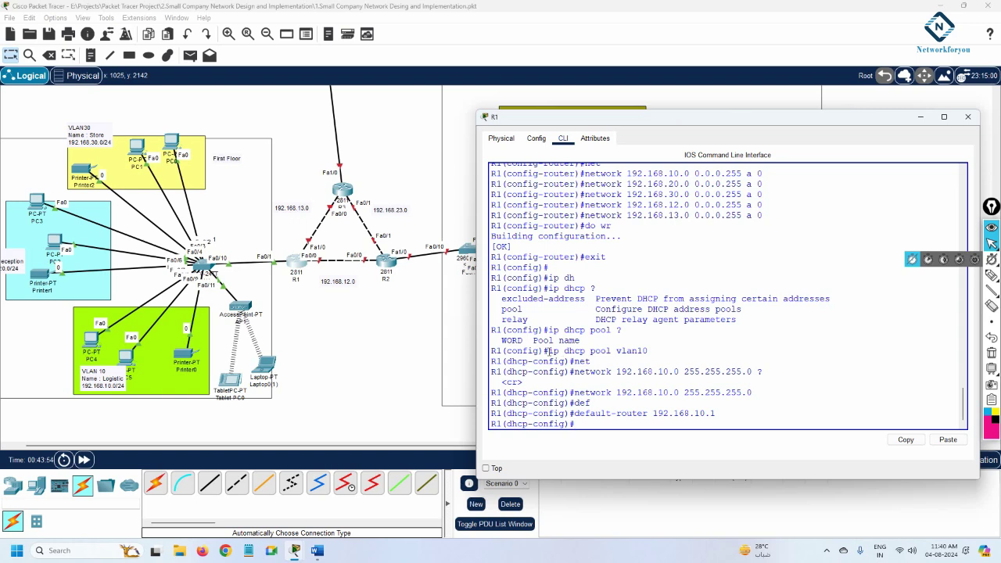
Step: Review the commands entered for the vlan10 DHCP pool: pool name, network and default router
{"action": "left_click_drag", "start_coordinate": [548, 351], "coordinate": [657, 353]}
{"action": "left_click_drag", "start_coordinate": [572, 372], "coordinate": [752, 374]}
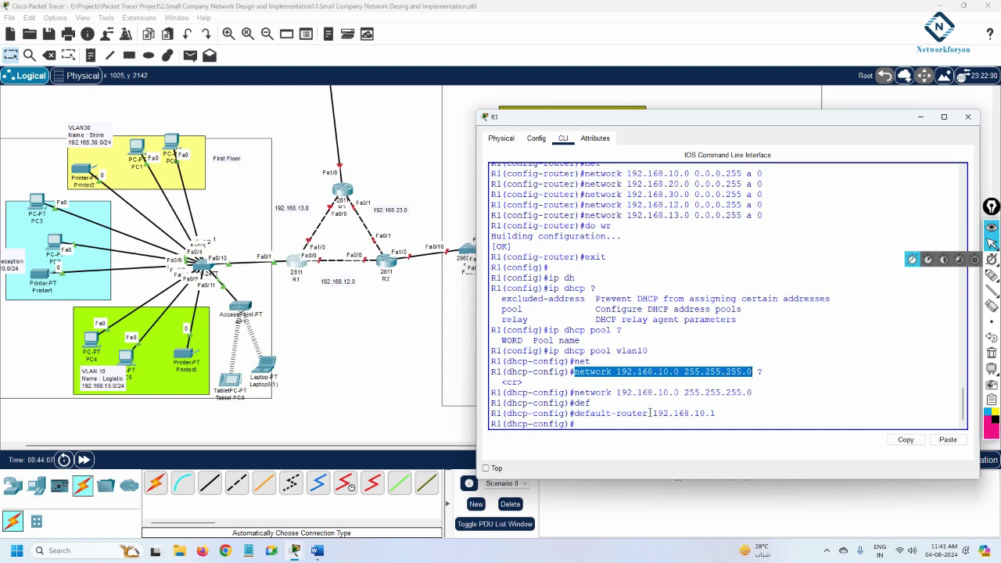
{"action": "left_click_drag", "start_coordinate": [712, 414], "coordinate": [575, 415]}
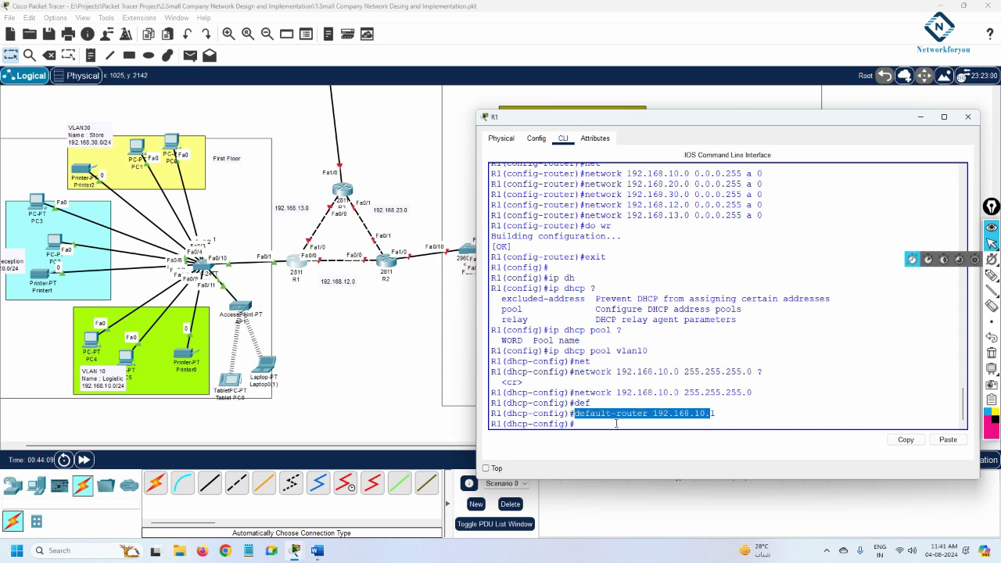
Step: Set PC4 in the Logistic VLAN to DHCP addressing, check the address it receives and close its window
{"action": "left_click", "coordinate": [623, 415]}
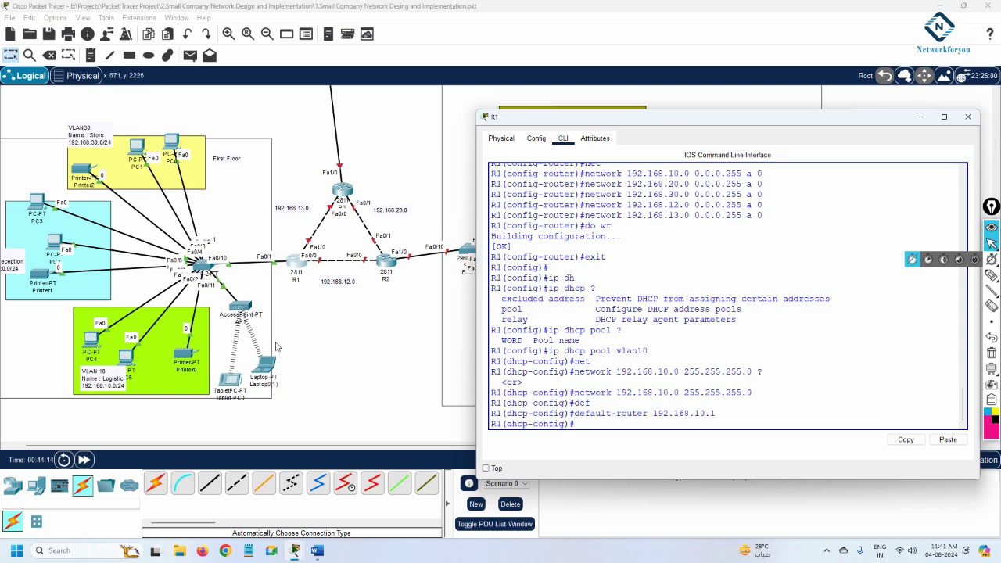
{"action": "left_click", "coordinate": [351, 350]}
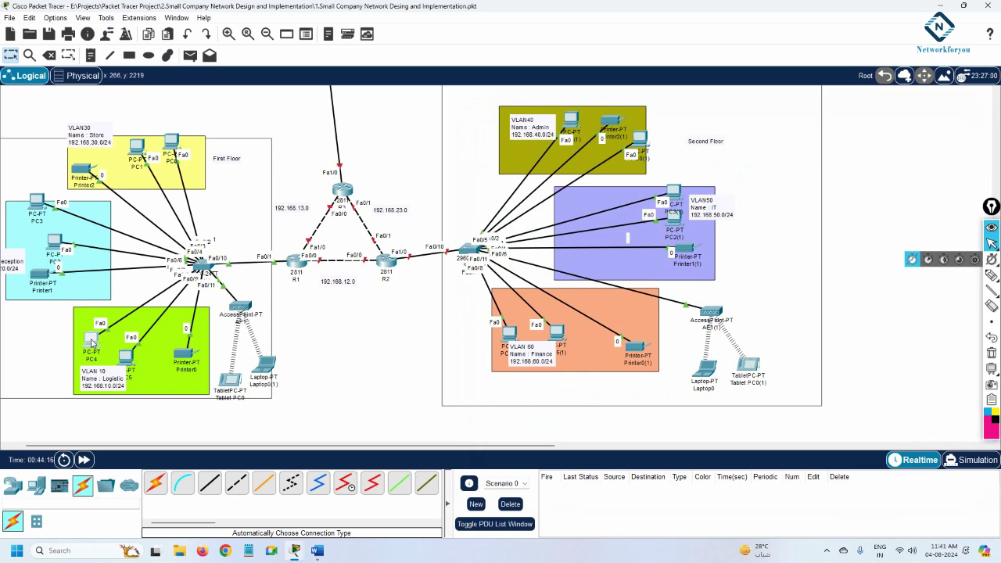
{"action": "left_click", "coordinate": [91, 338]}
{"action": "left_click", "coordinate": [447, 139]}
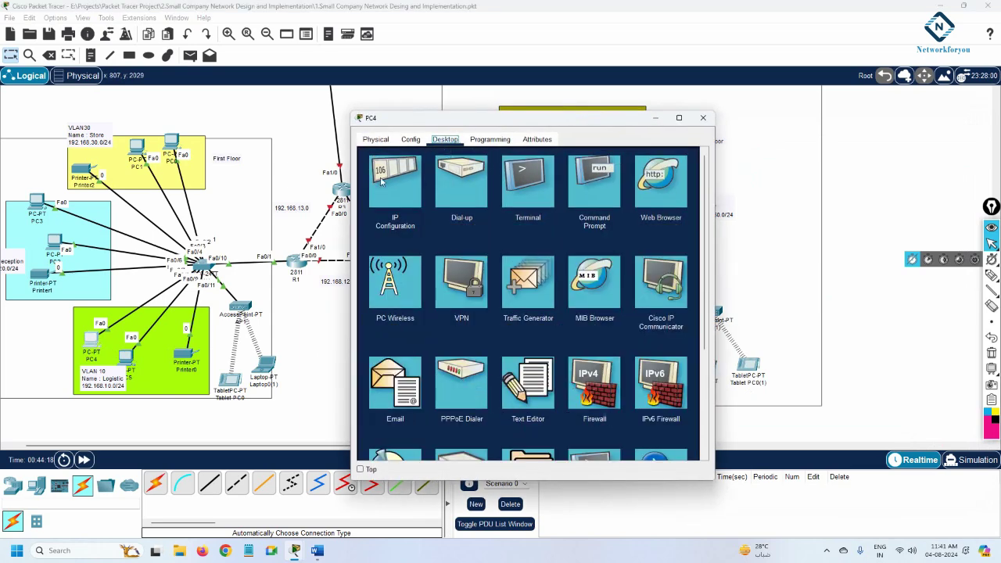
{"action": "left_click", "coordinate": [395, 181]}
{"action": "left_click", "coordinate": [370, 200]}
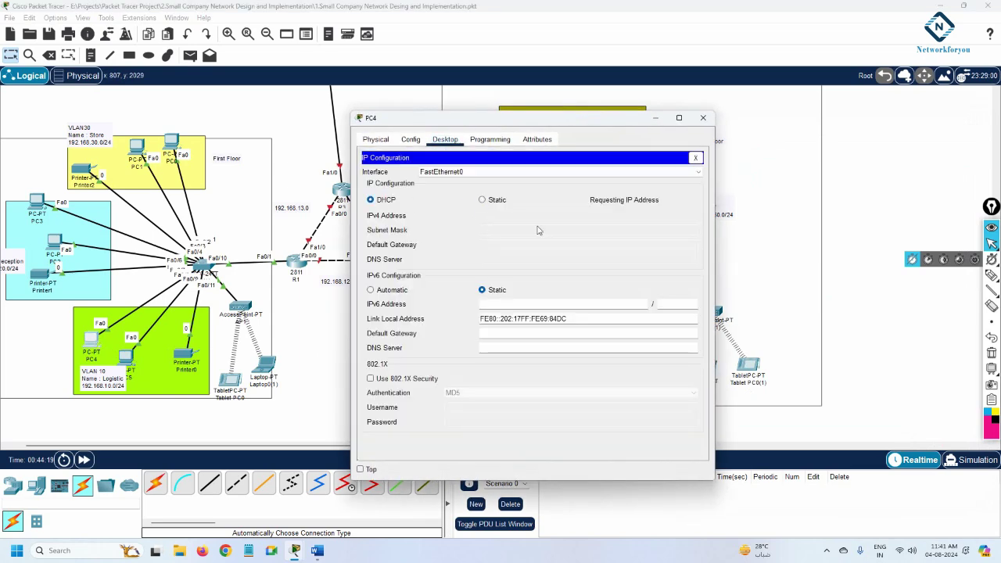
{"action": "left_click_drag", "start_coordinate": [509, 124], "coordinate": [641, 130]}
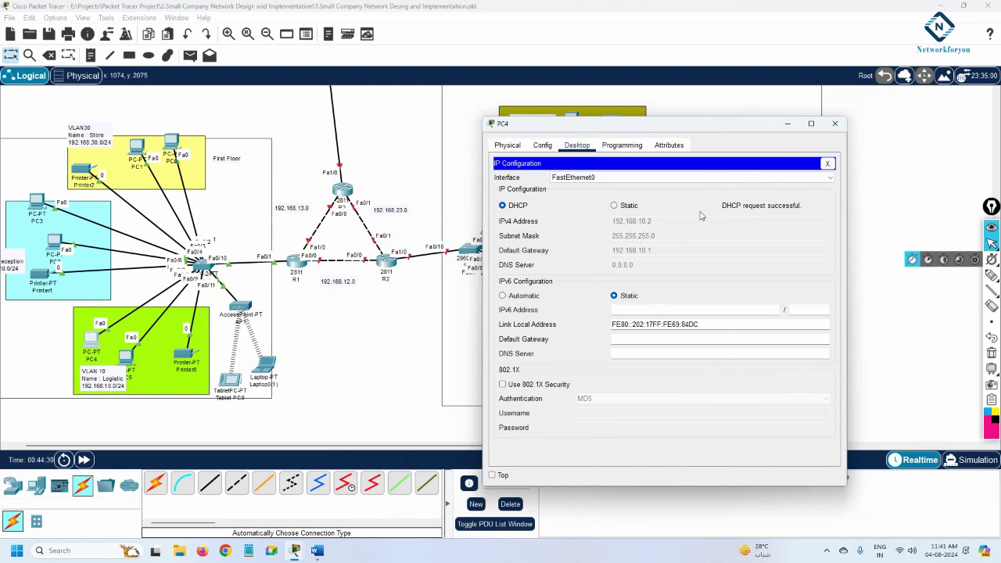
{"action": "left_click", "coordinate": [835, 123]}
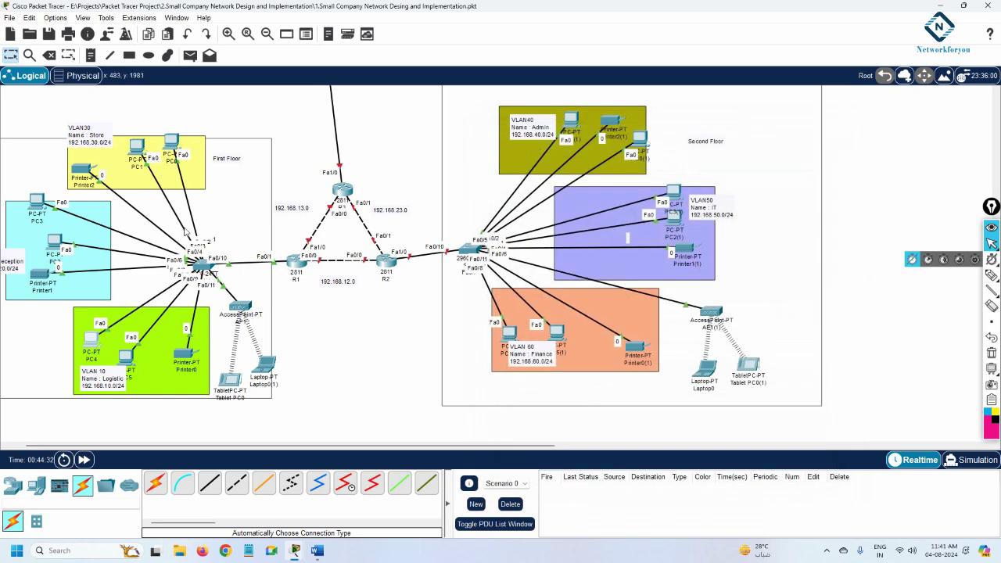
Step: Try to get an address for PC3 in the Reception VLAN through DHCP
{"action": "left_click", "coordinate": [676, 193]}
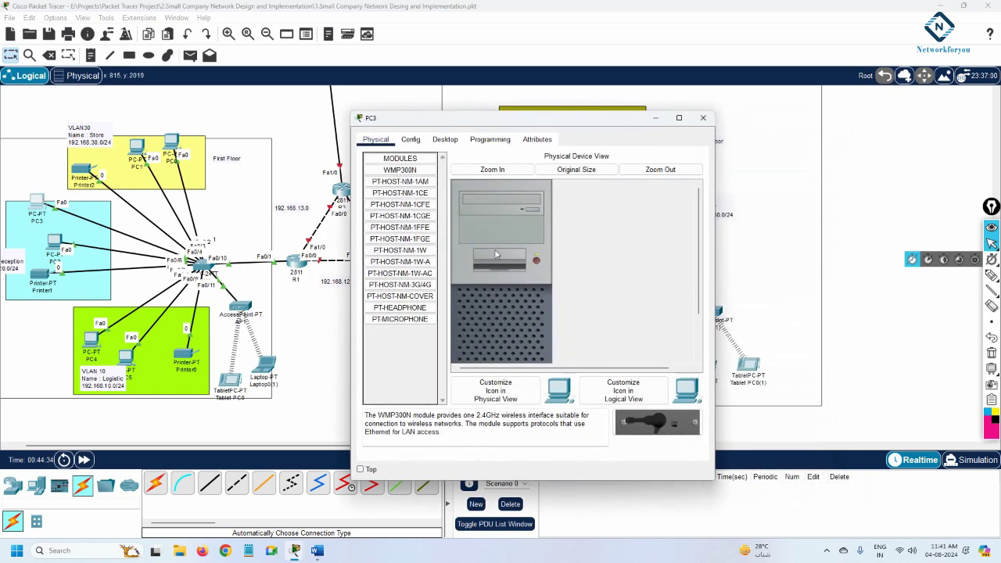
{"action": "left_click", "coordinate": [445, 139]}
{"action": "left_click", "coordinate": [414, 205]}
{"action": "left_click", "coordinate": [370, 200]}
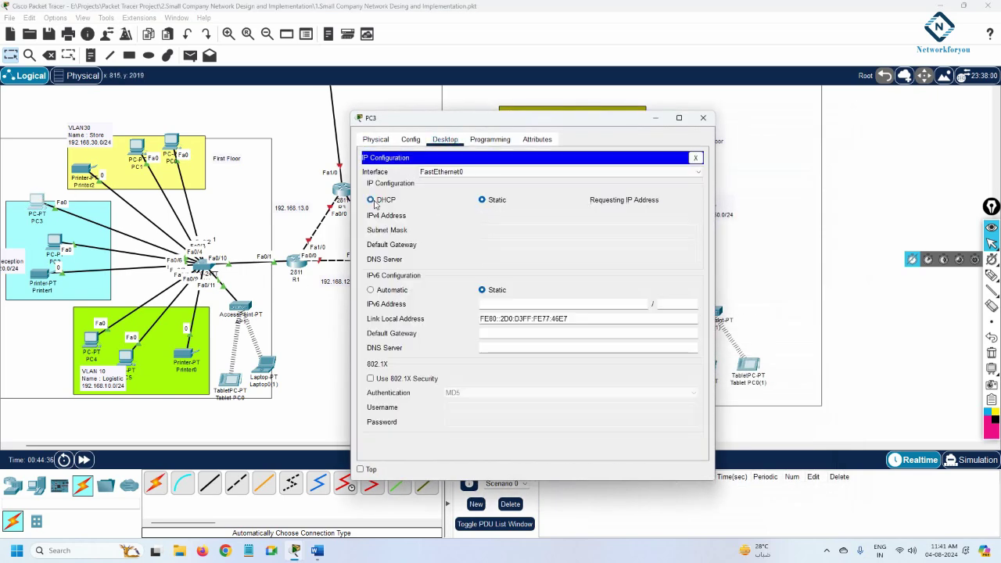
Step: Move the VLAN20 Reception label to the right side of the cyan Reception area so it can be read
{"action": "left_click", "coordinate": [41, 264]}
{"action": "left_click_drag", "start_coordinate": [37, 259], "coordinate": [121, 234]}
{"action": "left_click", "coordinate": [39, 202]}
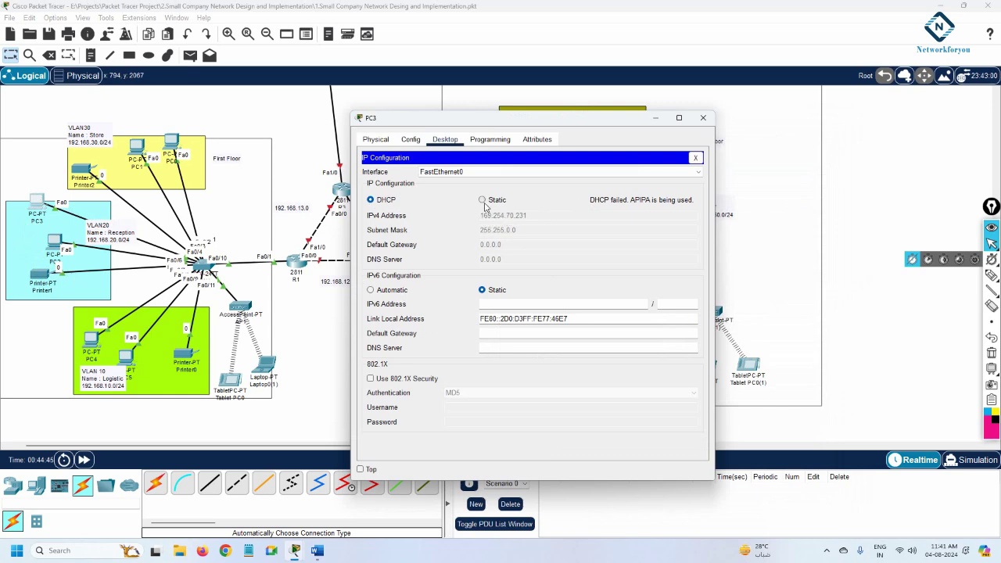
Step: Return PC3's IPv4 configuration to static and close its window
{"action": "left_click", "coordinate": [482, 200]}
{"action": "left_click", "coordinate": [703, 117]}
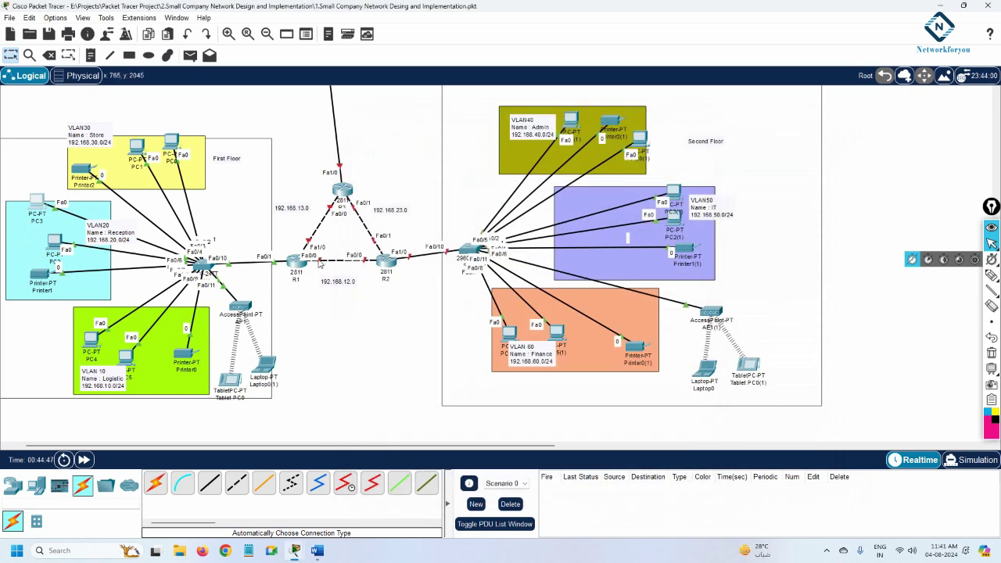
Step: On R1's command line, leave the vlan10 pool and exclude gateway address 192.168.10.1 from DHCP assignment
{"action": "left_click", "coordinate": [296, 264]}
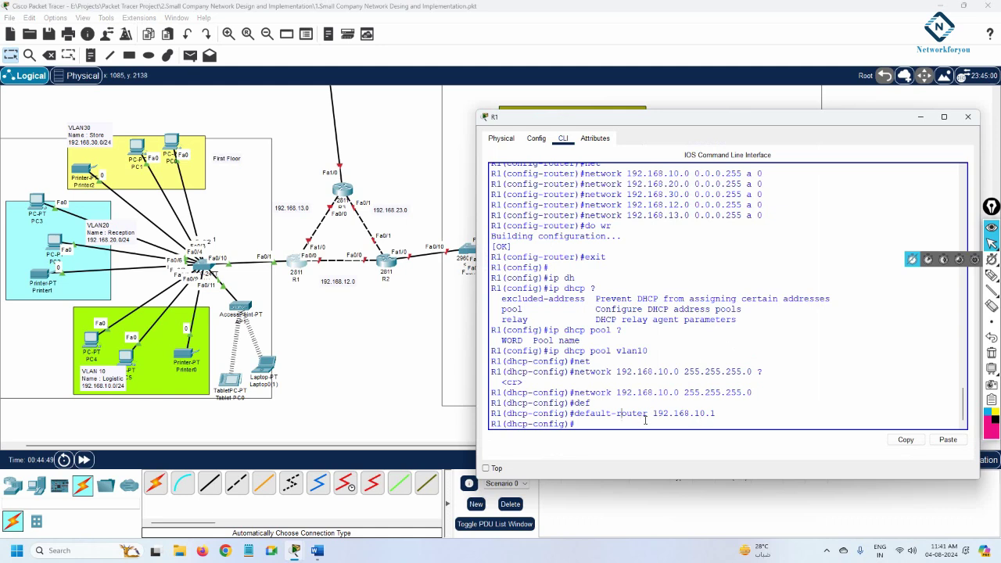
{"action": "type", "text": "exit"}
{"action": "key", "text": "Return"}
{"action": "type", "text": "ip "}
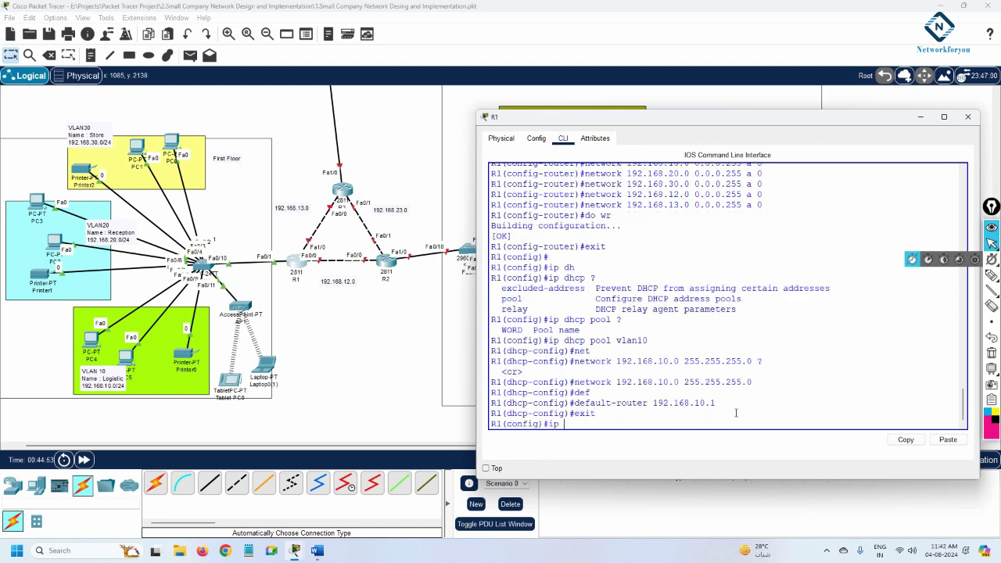
{"action": "type", "text": "dh"}
{"action": "key", "text": "Tab"}
{"action": "type", "text": "ex"}
{"action": "key", "text": "Tab"}
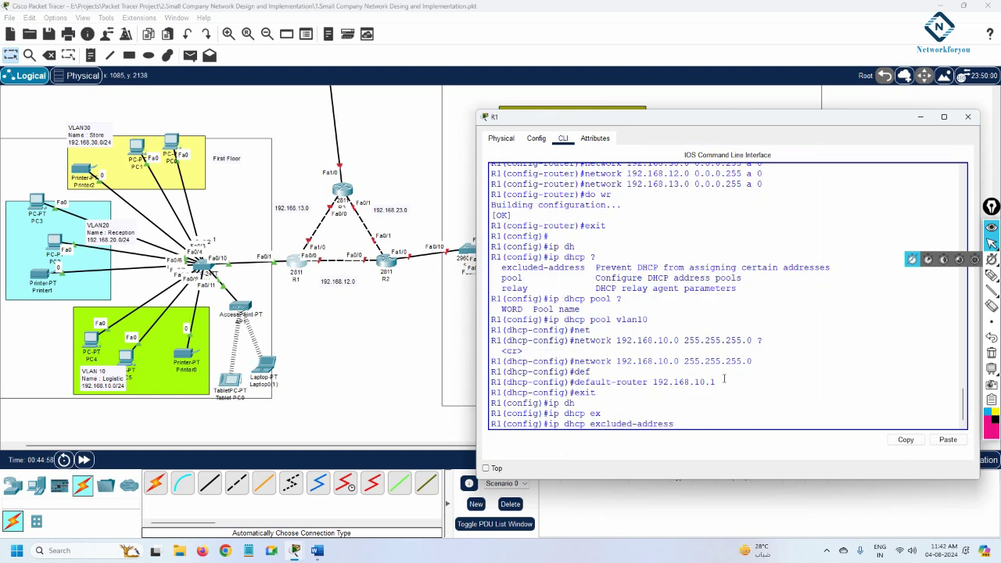
{"action": "left_click_drag", "start_coordinate": [725, 379], "coordinate": [652, 382]}
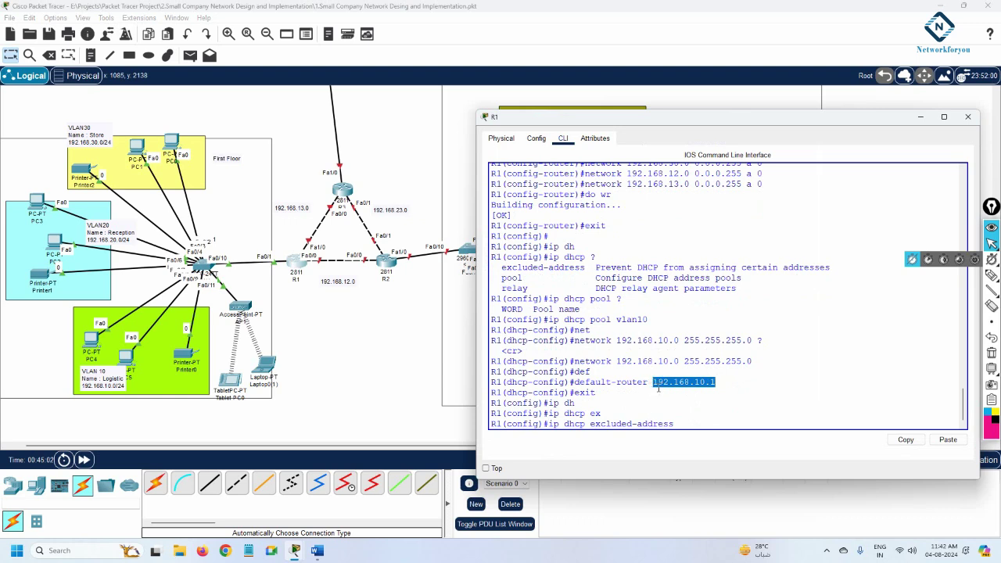
{"action": "left_click", "coordinate": [715, 418]}
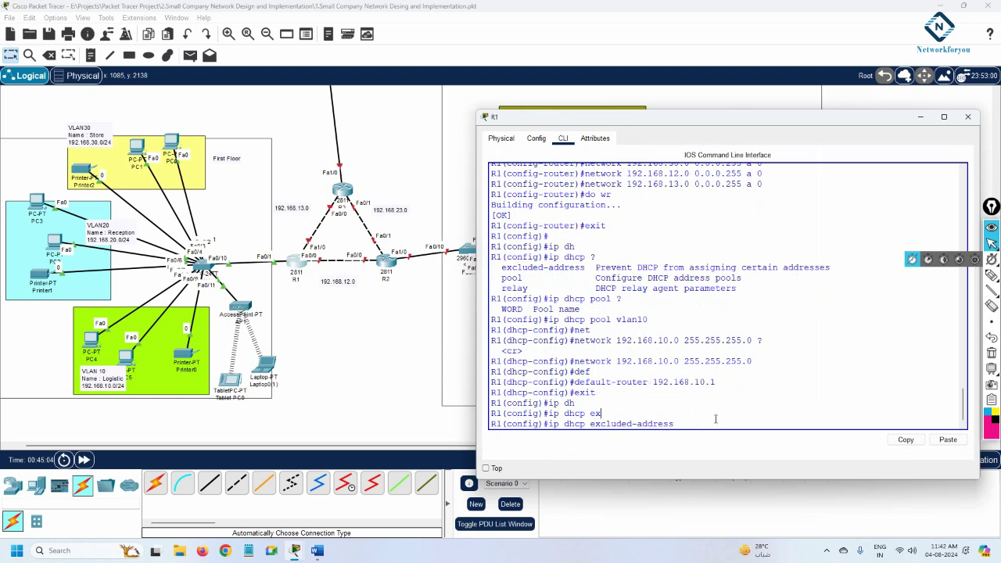
{"action": "type", "text": "192.168.10.1"}
{"action": "key", "text": "Return"}
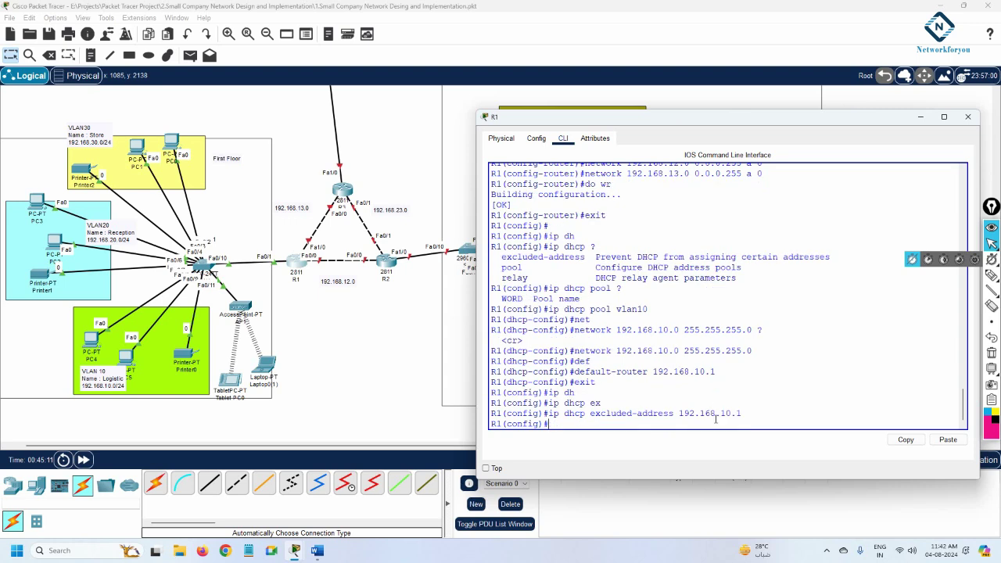
Step: Exclude the address 192.168.20.1 from DHCP assignment on R1
{"action": "key", "text": "Up"}
{"action": "key", "text": "Left"}
{"action": "key", "text": "Left"}
{"action": "key", "text": "Left"}
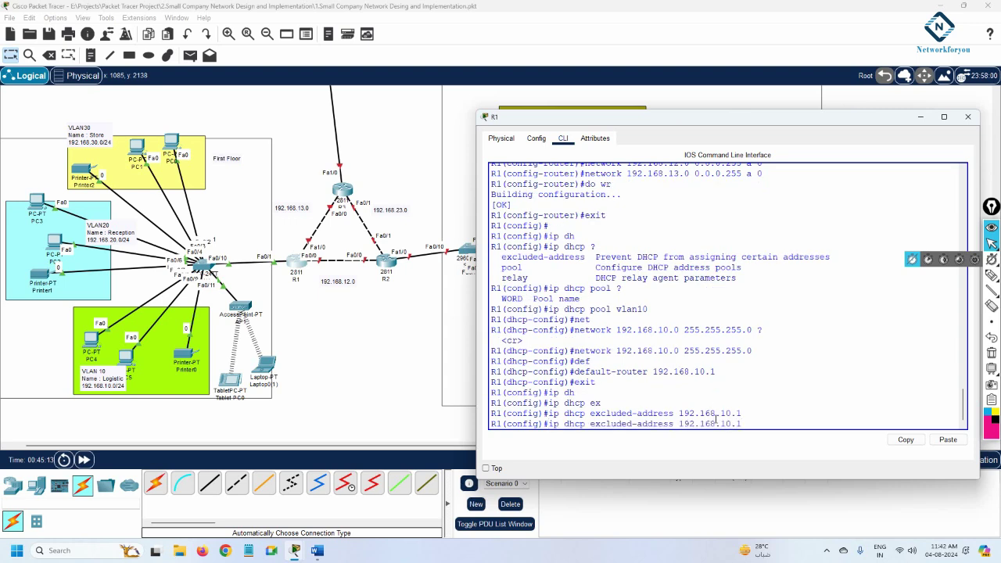
{"action": "key", "text": "BackSpace"}
{"action": "type", "text": "2"}
{"action": "key", "text": "Return"}
Step: Exclude the address 192.168.30.1 from DHCP assignment on R1
{"action": "key", "text": "Up"}
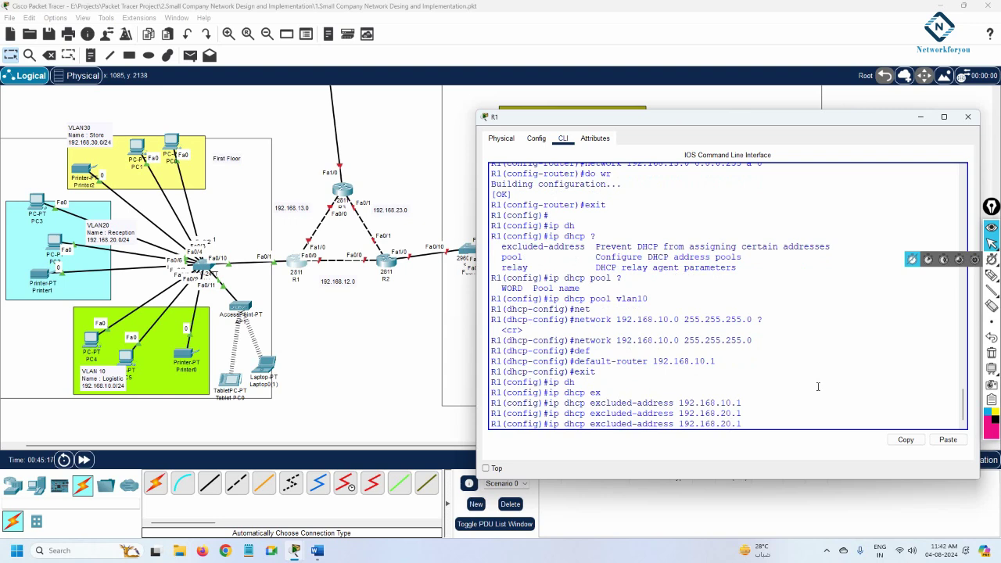
{"action": "key", "text": "BackSpace"}
{"action": "type", "text": "3"}
{"action": "key", "text": "Return"}
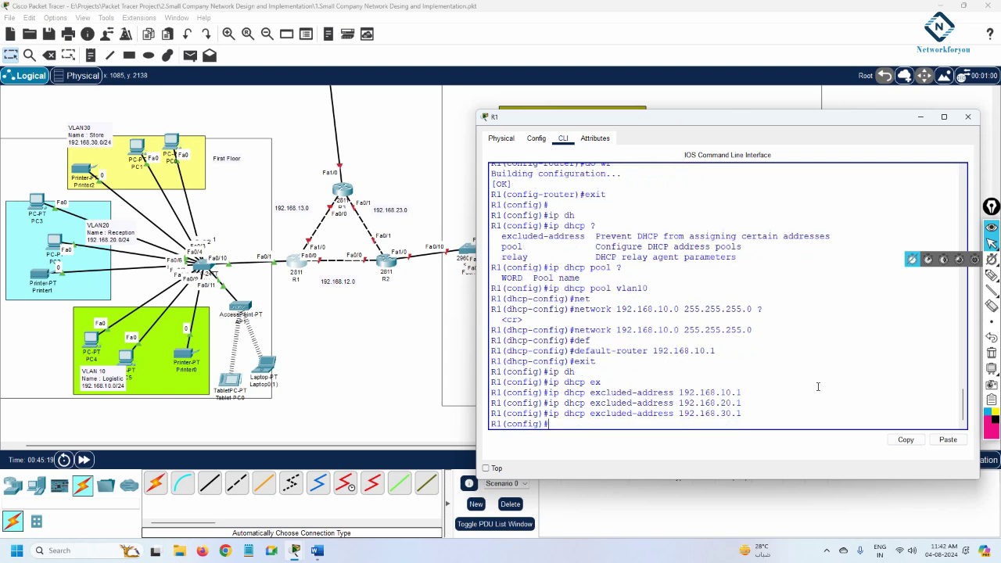
Step: Review R1's three DHCP exclusion commands and compare the excluded gateway with PC4's IP configuration
{"action": "left_click_drag", "start_coordinate": [742, 419], "coordinate": [534, 394]}
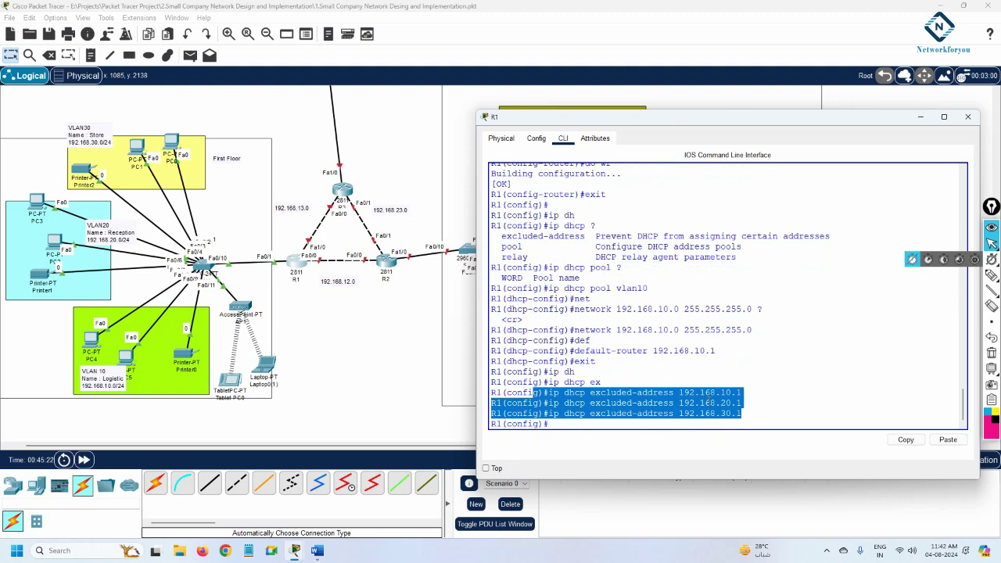
{"action": "left_click", "coordinate": [832, 389]}
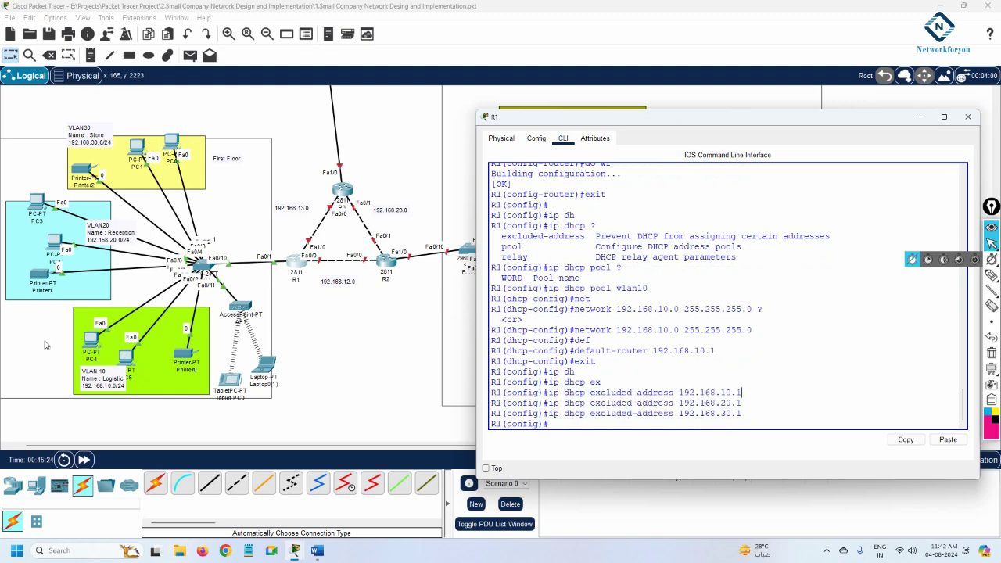
{"action": "left_click", "coordinate": [83, 341]}
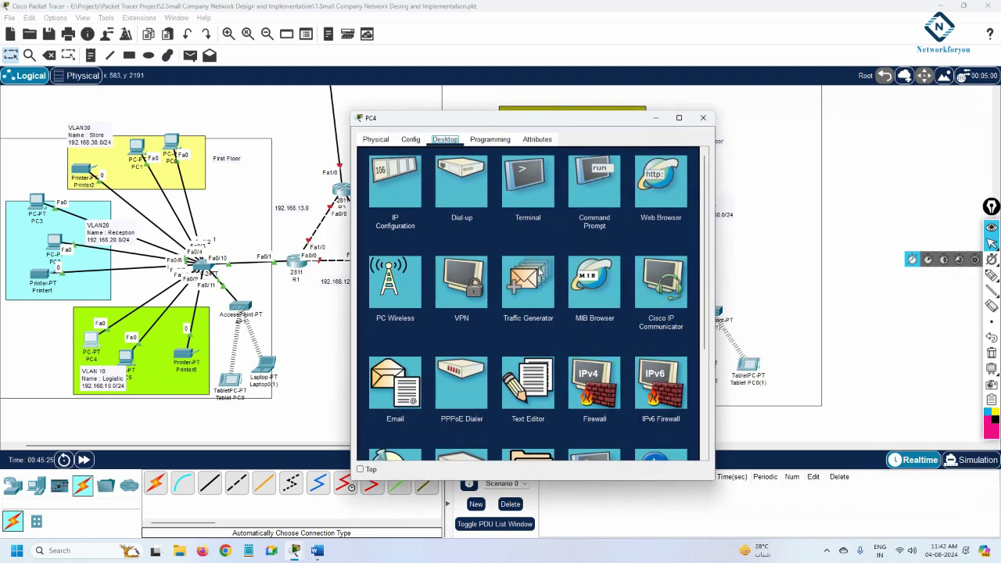
{"action": "left_click", "coordinate": [395, 187]}
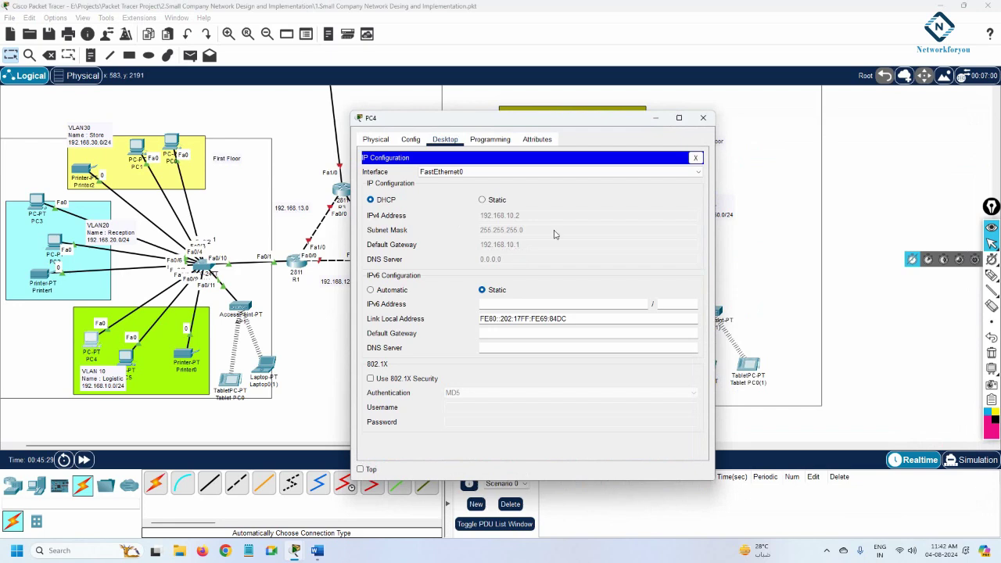
{"action": "left_click", "coordinate": [703, 118]}
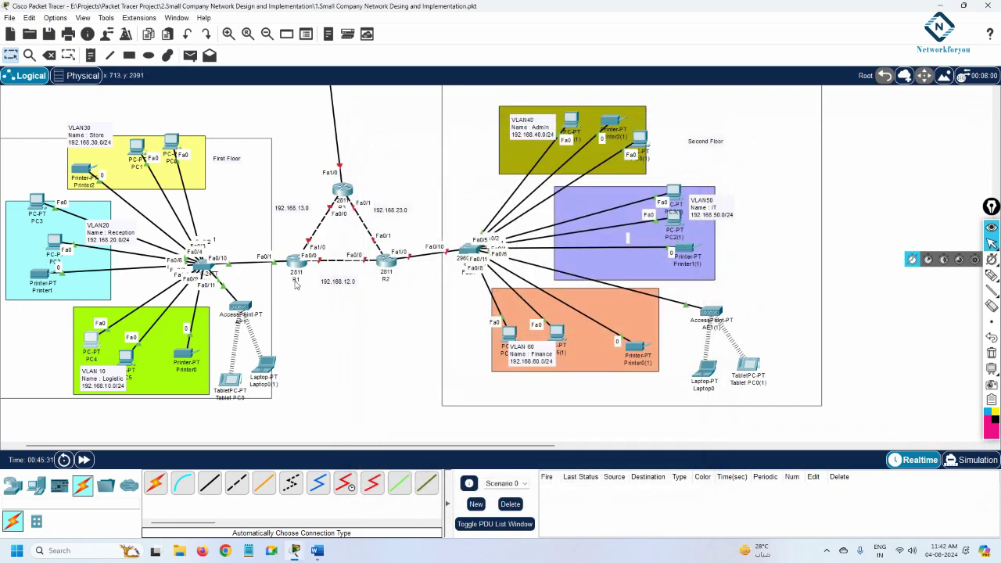
{"action": "left_click", "coordinate": [296, 266]}
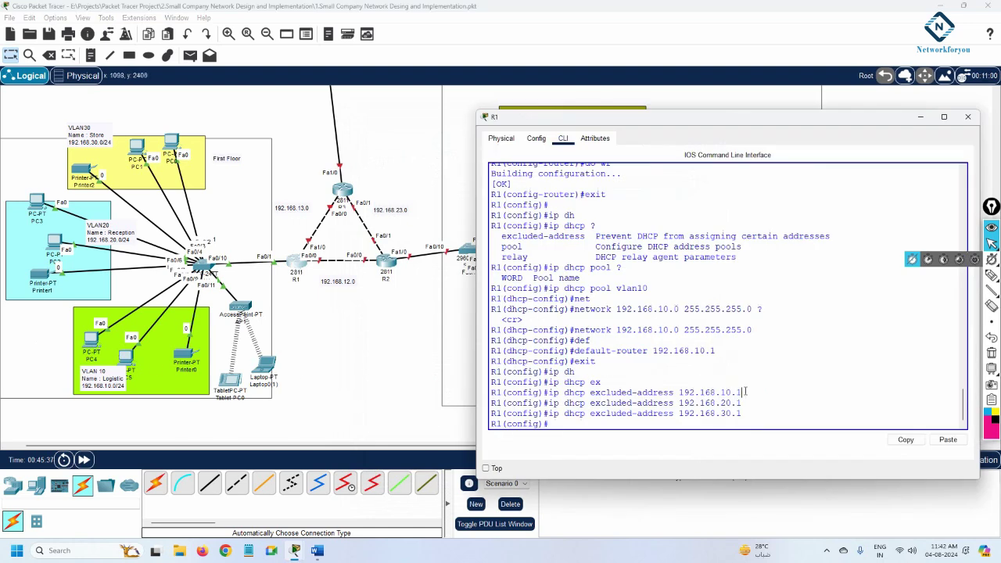
{"action": "left_click_drag", "start_coordinate": [746, 392], "coordinate": [680, 397]}
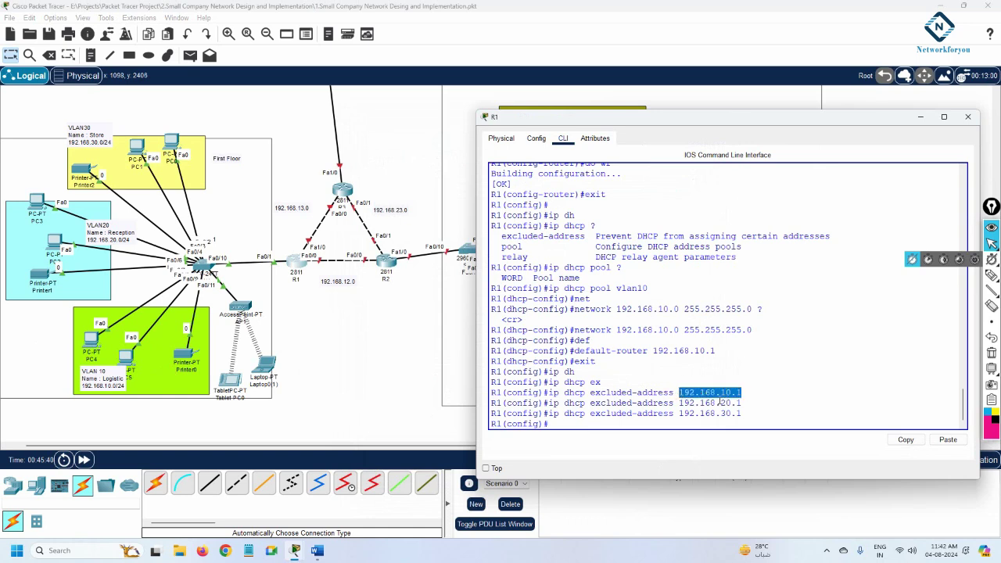
{"action": "left_click", "coordinate": [802, 362]}
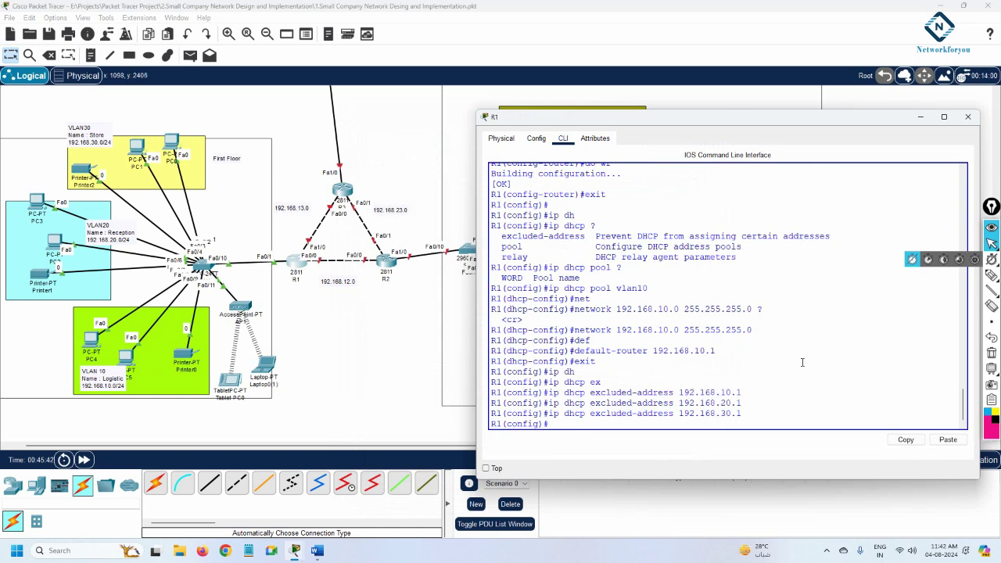
Step: Try to create a DHCP pool on R1 named "vlan 20", with a space in the name
{"action": "key", "text": "Return"}
{"action": "key", "text": "Return"}
{"action": "key", "text": "Return"}
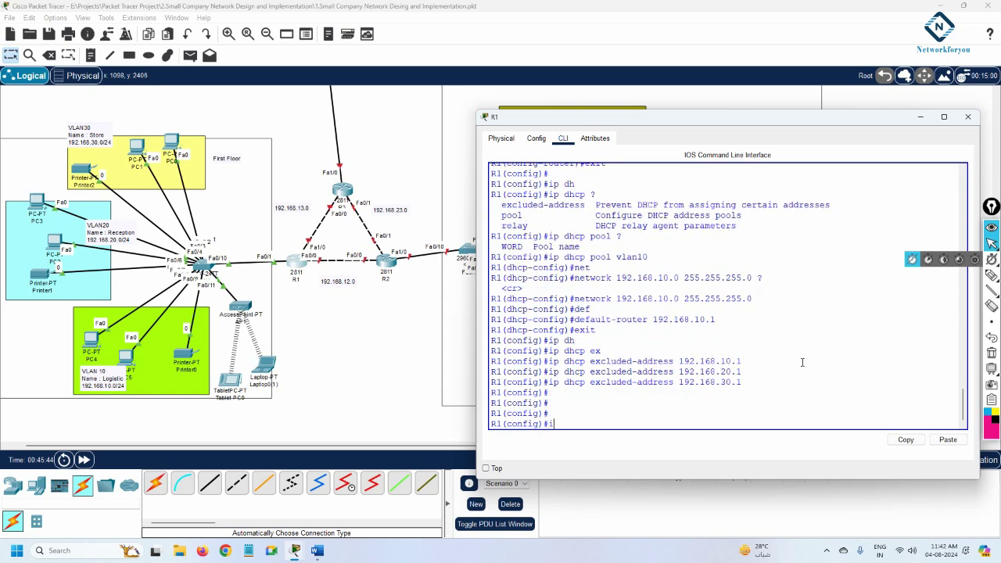
{"action": "type", "text": "ip dh"}
{"action": "key", "text": "Tab"}
{"action": "type", "text": "poo"}
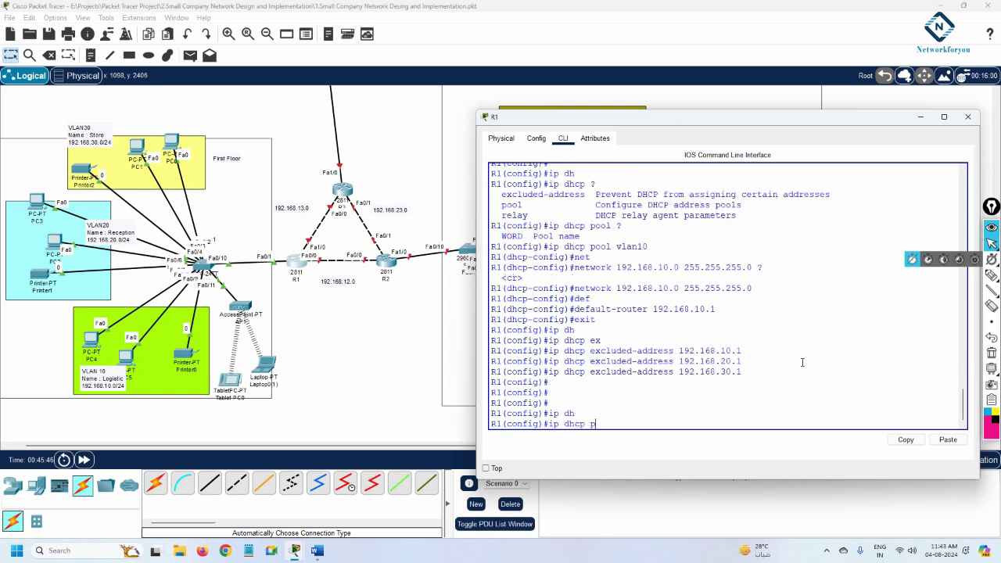
{"action": "key", "text": "Tab"}
{"action": "type", "text": "vlan"}
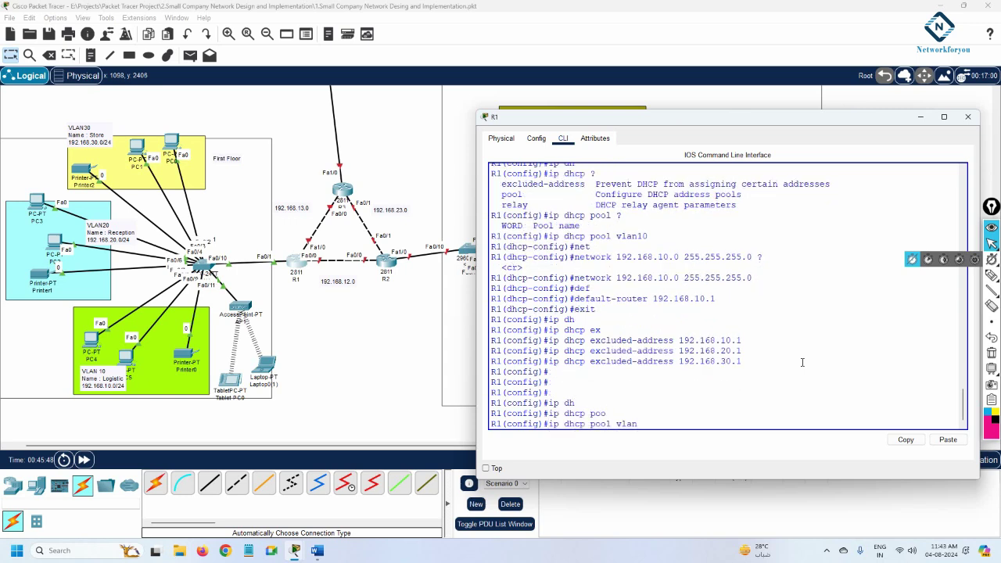
{"action": "type", "text": " 20"}
{"action": "key", "text": "Return"}
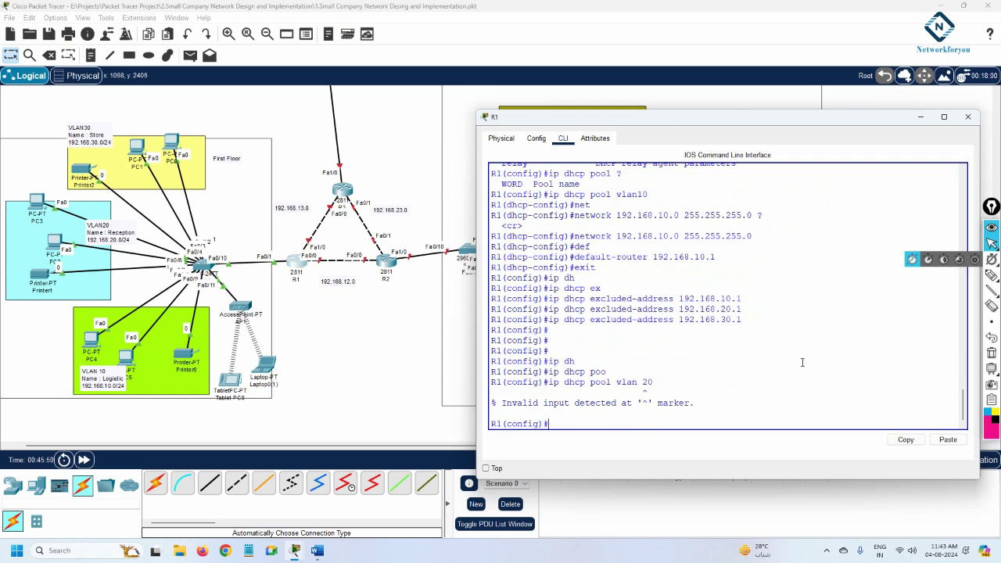
Step: Create R1's DHCP pool with the name vlan20, without a space, and review the name
{"action": "key", "text": "Up"}
{"action": "key", "text": "Left"}
{"action": "key", "text": "Left"}
{"action": "key", "text": "BackSpace"}
{"action": "key", "text": "Return"}
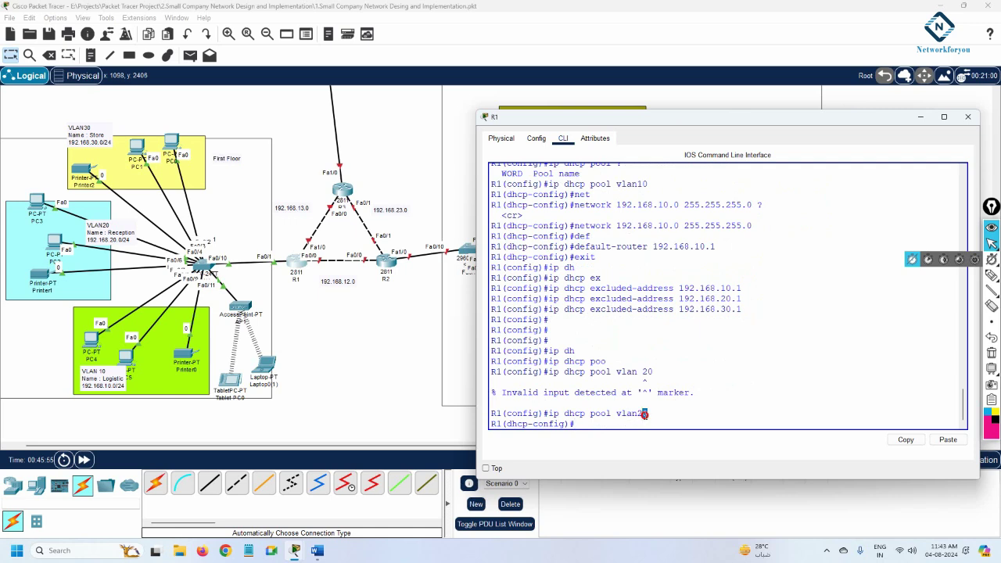
{"action": "left_click_drag", "start_coordinate": [647, 414], "coordinate": [616, 414]}
{"action": "left_click", "coordinate": [660, 414]}
Step: Set the vlan20 pool's network to 192.168.20.0 with mask 255.255.255.0
{"action": "key", "text": "Return"}
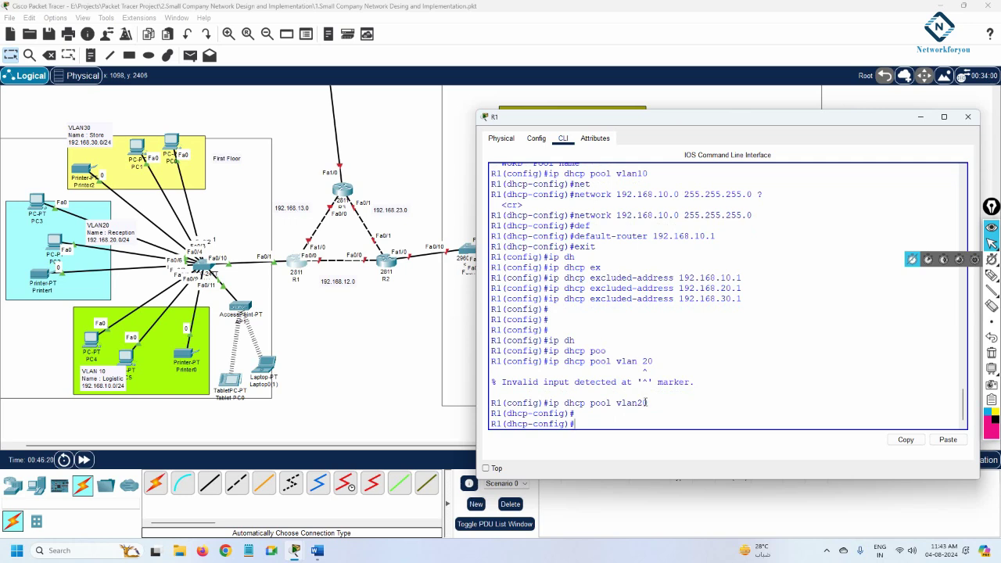
{"action": "type", "text": "net"}
{"action": "key", "text": "Tab"}
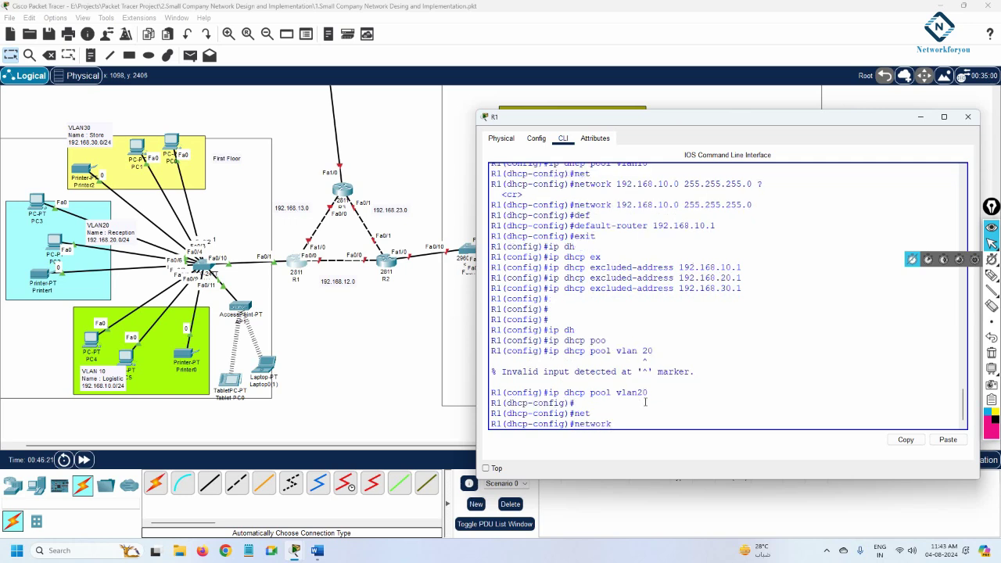
{"action": "type", "text": "192.168.20.0 255.255.255.0"}
{"action": "key", "text": "Return"}
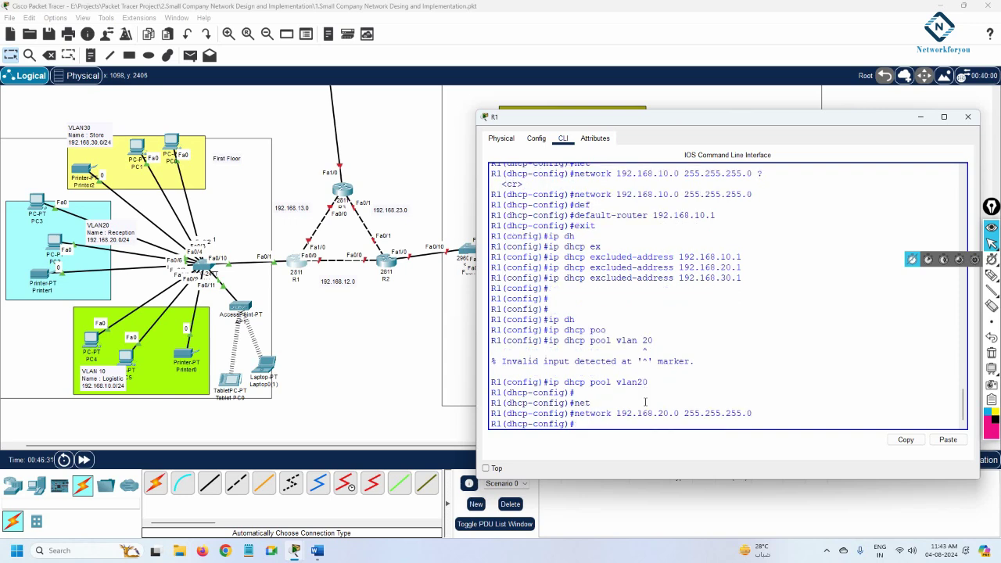
Step: Set the vlan20 DHCP pool's default router to 192.168.20.1 on R1
{"action": "type", "text": "de"}
{"action": "key", "text": "Tab"}
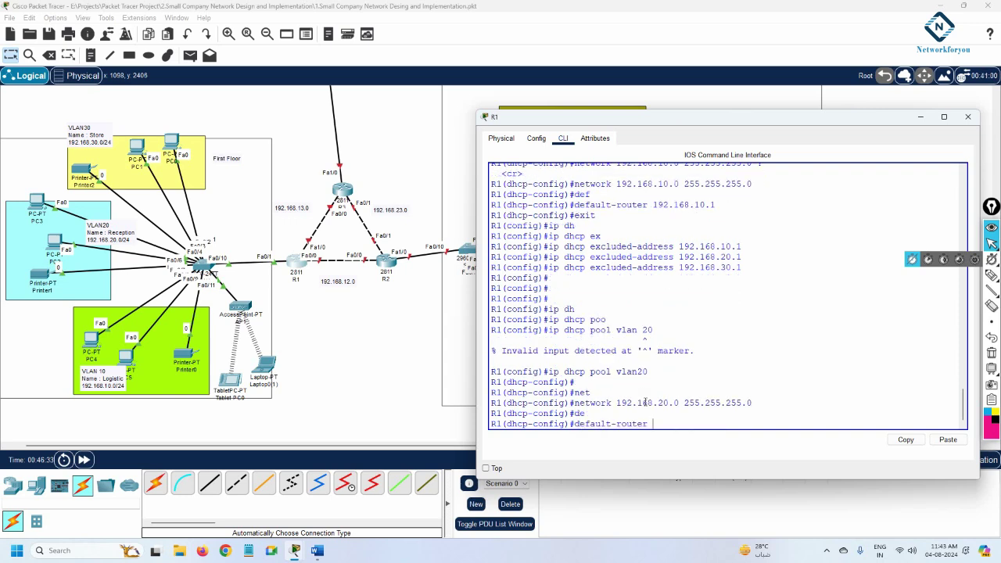
{"action": "type", "text": "192.168.20.1"}
{"action": "key", "text": "Return"}
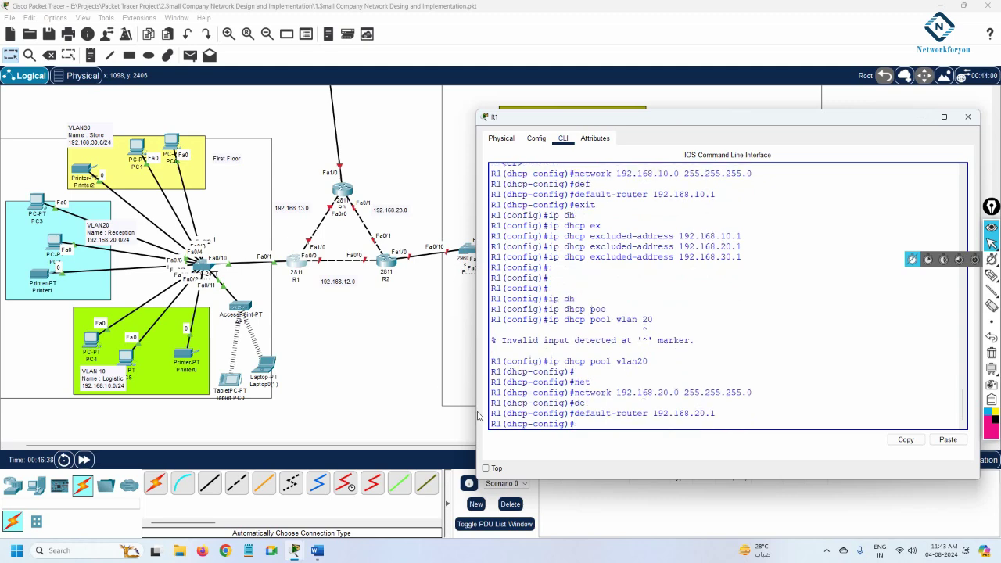
Step: Switch PC3's IP configuration to DHCP so it requests an address from the vlan20 pool
{"action": "left_click", "coordinate": [37, 202]}
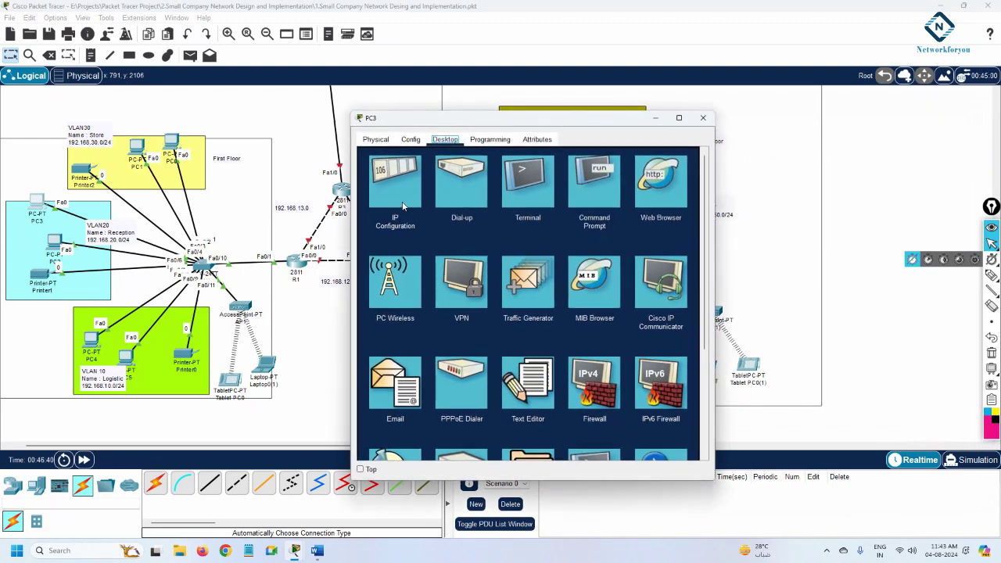
{"action": "left_click", "coordinate": [403, 206]}
{"action": "left_click", "coordinate": [370, 201]}
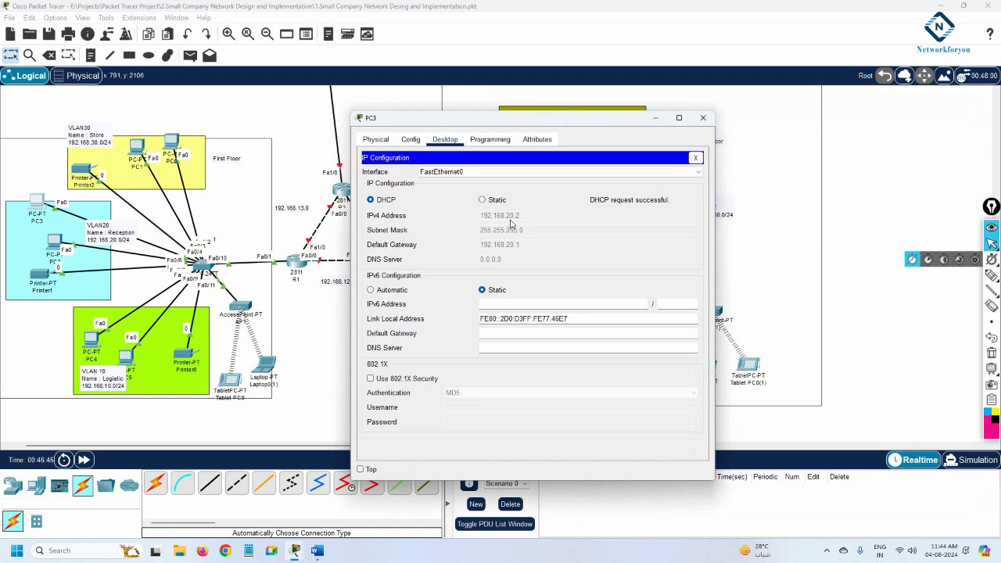
{"action": "left_click", "coordinate": [702, 119]}
Step: List the DHCP pool options on R1 and set the vlan20 pool's DNS server to 8.8.8.8
{"action": "left_click", "coordinate": [297, 263]}
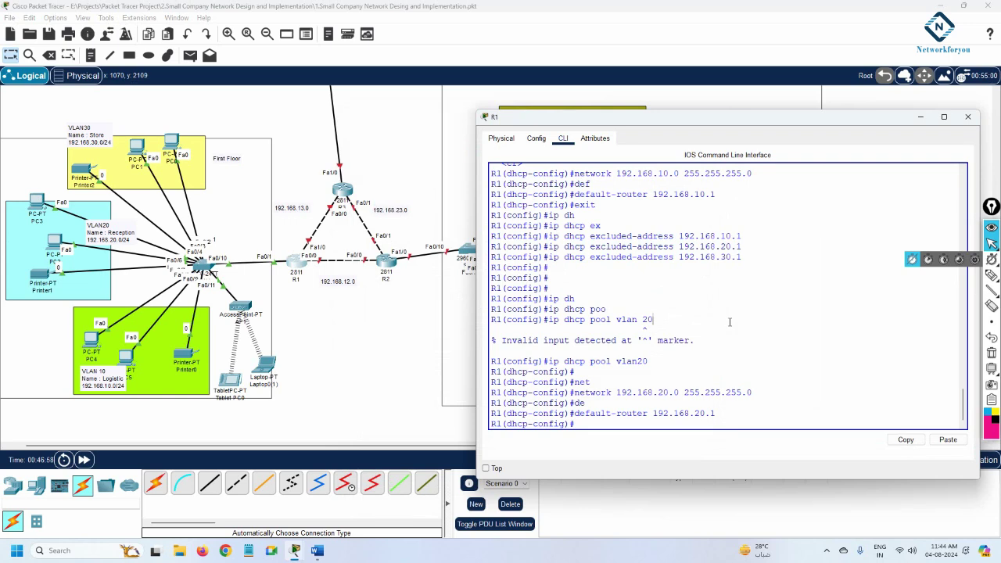
{"action": "type", "text": "?"}
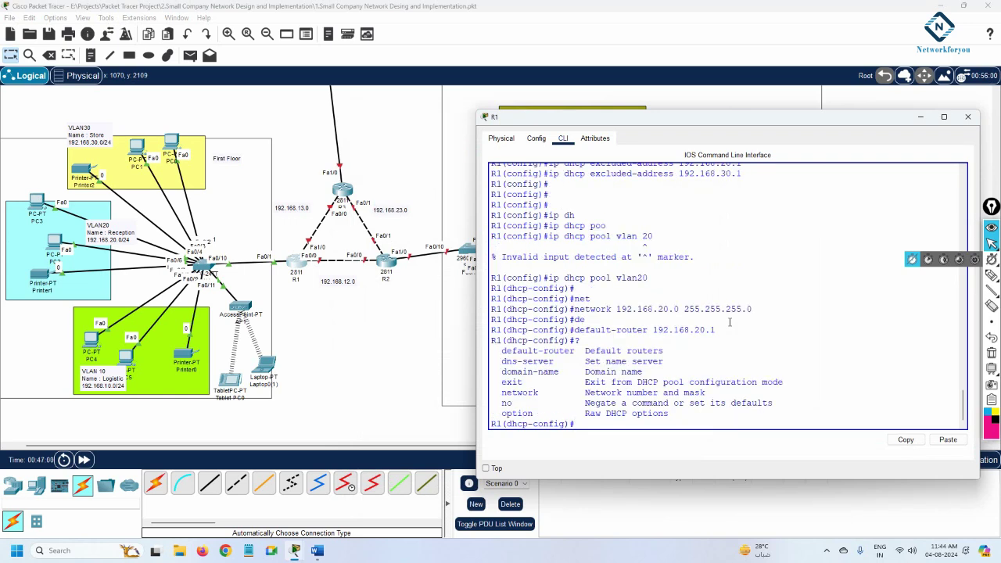
{"action": "type", "text": "dn"}
{"action": "key", "text": "Tab"}
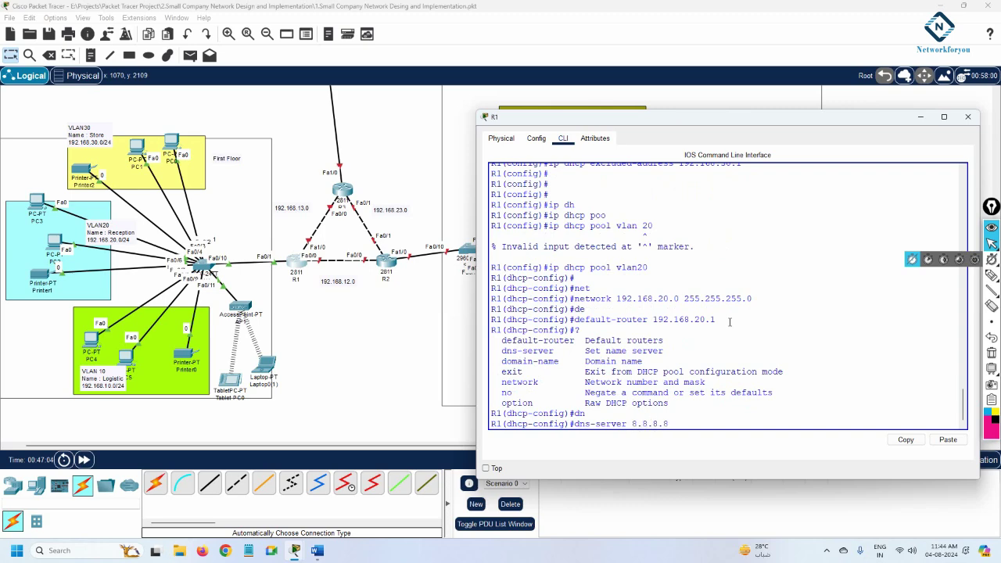
{"action": "key", "text": "Return"}
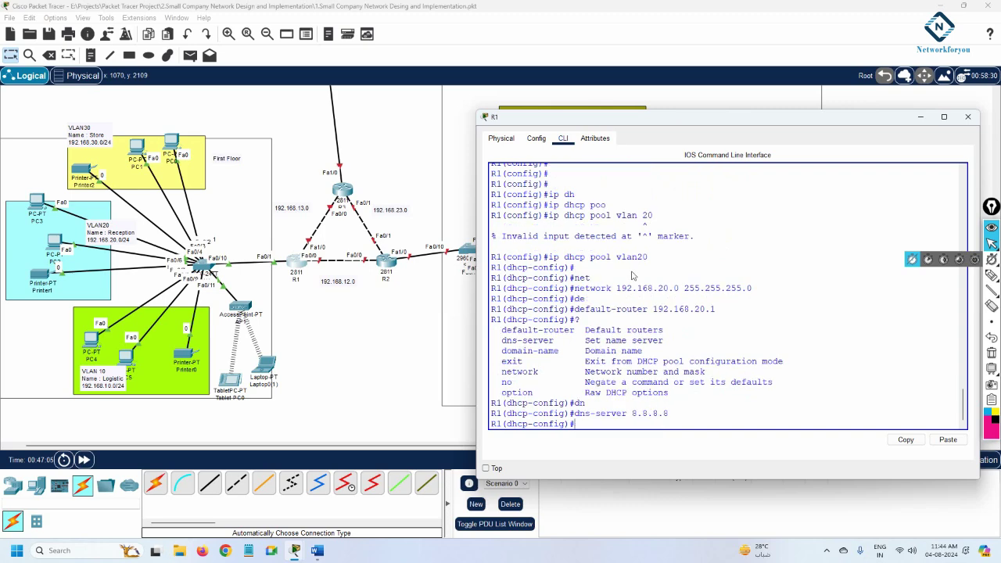
Step: Renew PC3's DHCP lease by switching its IP configuration to Static and back to DHCP
{"action": "left_click", "coordinate": [43, 205]}
{"action": "left_click", "coordinate": [391, 188]}
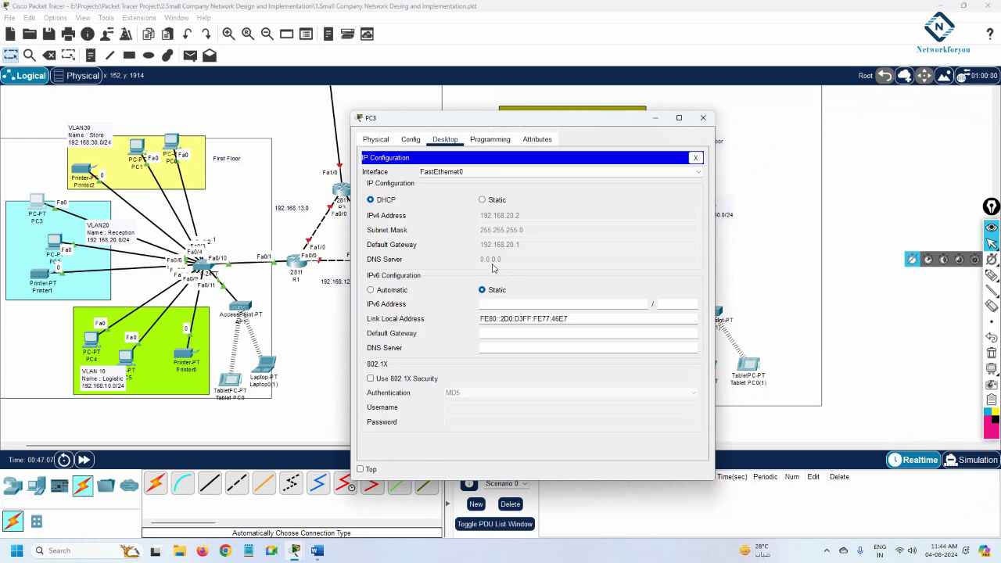
{"action": "left_click", "coordinate": [481, 201]}
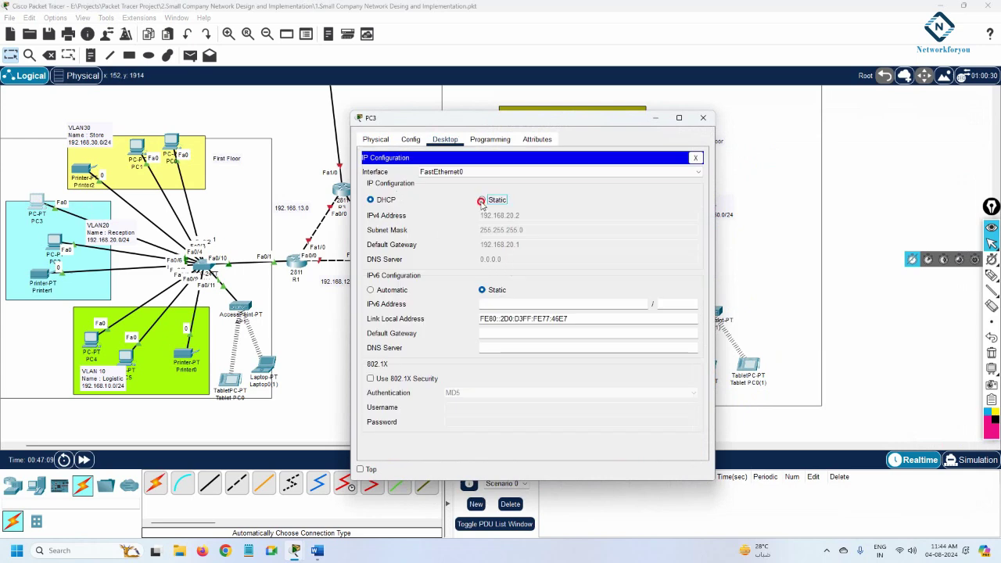
{"action": "left_click", "coordinate": [371, 200]}
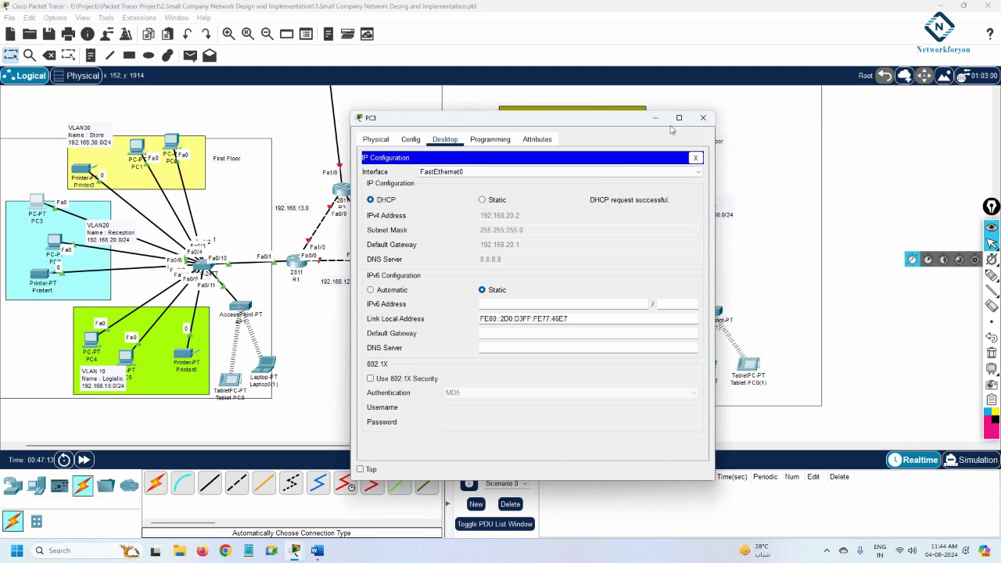
{"action": "left_click", "coordinate": [703, 117]}
Step: Re-enter R1's vlan10 DHCP pool by reusing its earlier "ip dhcp pool vlan10" command
{"action": "left_click", "coordinate": [296, 262]}
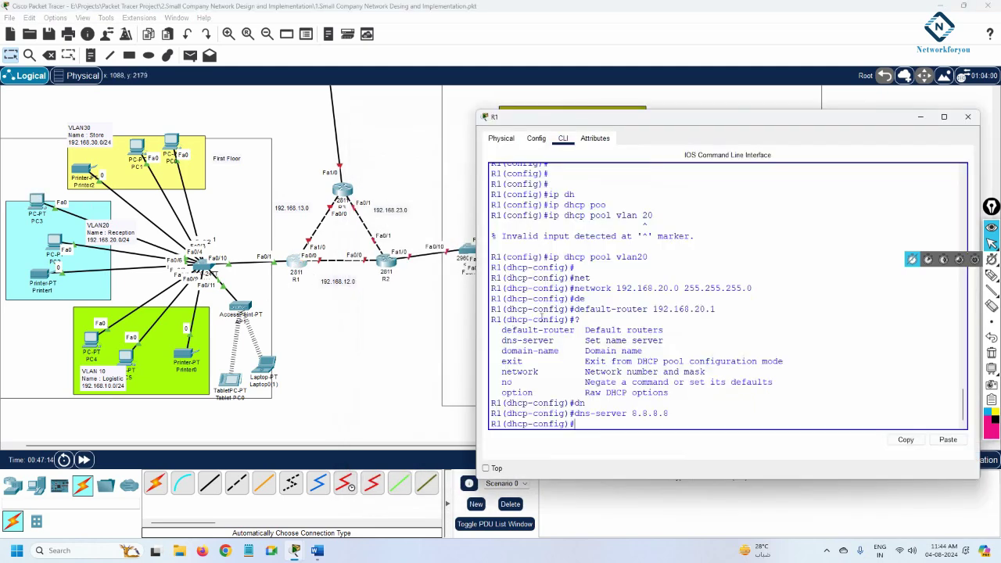
{"action": "scroll", "coordinate": [621, 302], "scroll_direction": "up", "scroll_amount": 5}
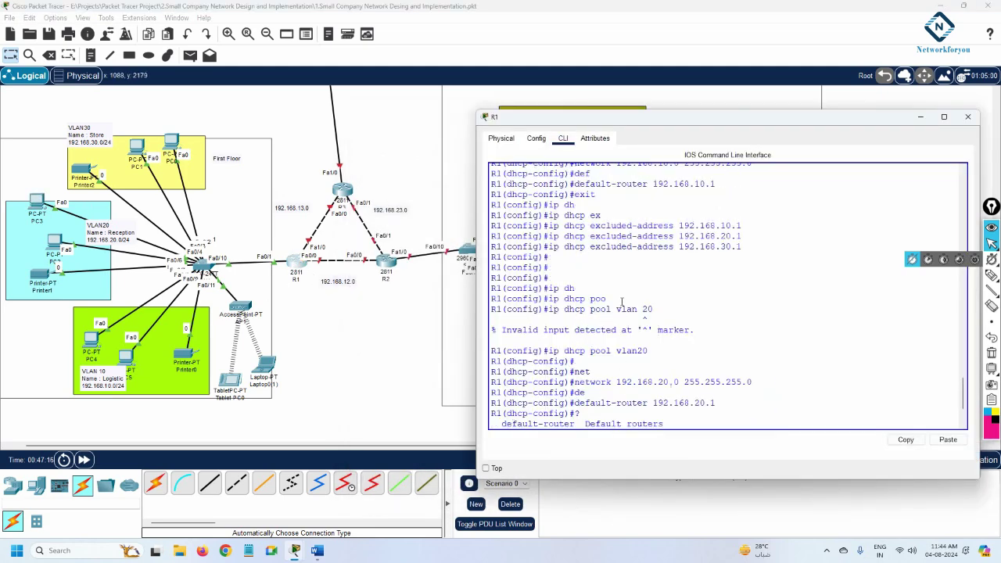
{"action": "left_click_drag", "start_coordinate": [650, 186], "coordinate": [548, 185]}
{"action": "key", "text": "ctrl+c"}
{"action": "right_click", "coordinate": [554, 188]}
{"action": "left_click", "coordinate": [573, 192]}
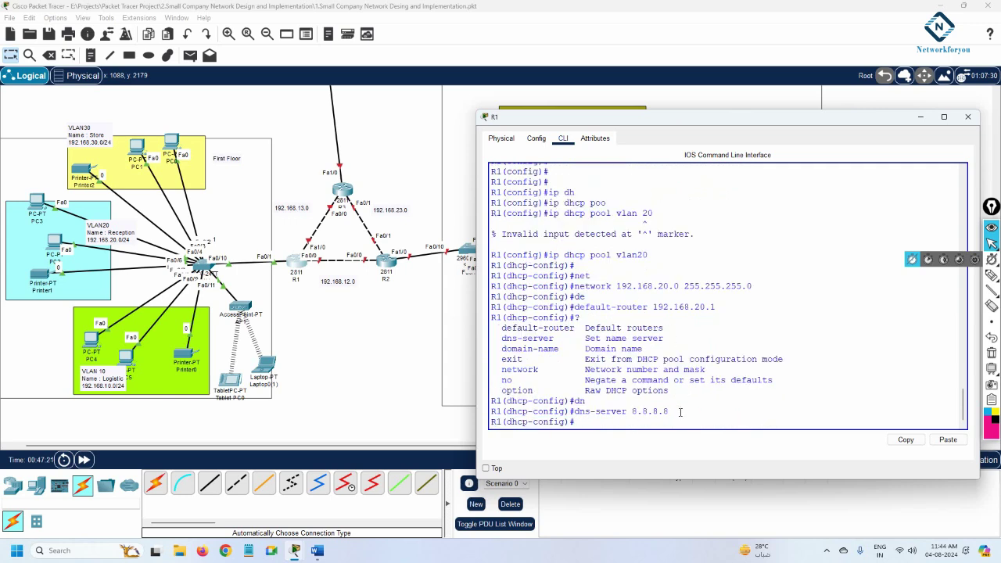
{"action": "right_click", "coordinate": [680, 413]}
{"action": "left_click", "coordinate": [697, 435]}
{"action": "key", "text": "Return"}
Step: Set the vlan10 pool's DNS server to 8.8.8.8 and exit DHCP pool configuration on R1
{"action": "type", "text": "dhcp-config)#d"}
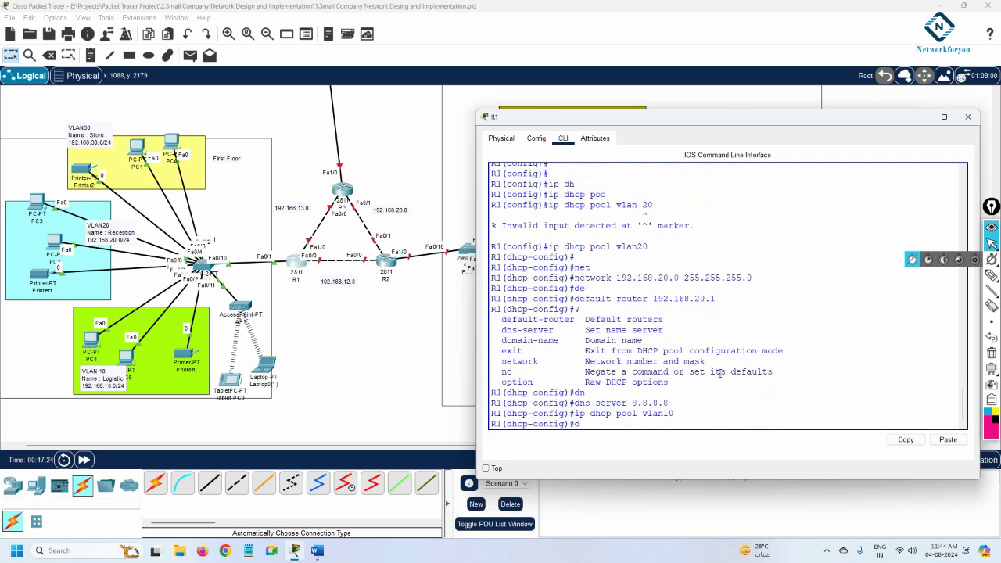
{"action": "type", "text": "n"}
{"action": "key", "text": "Tab"}
{"action": "type", "text": "8.8."}
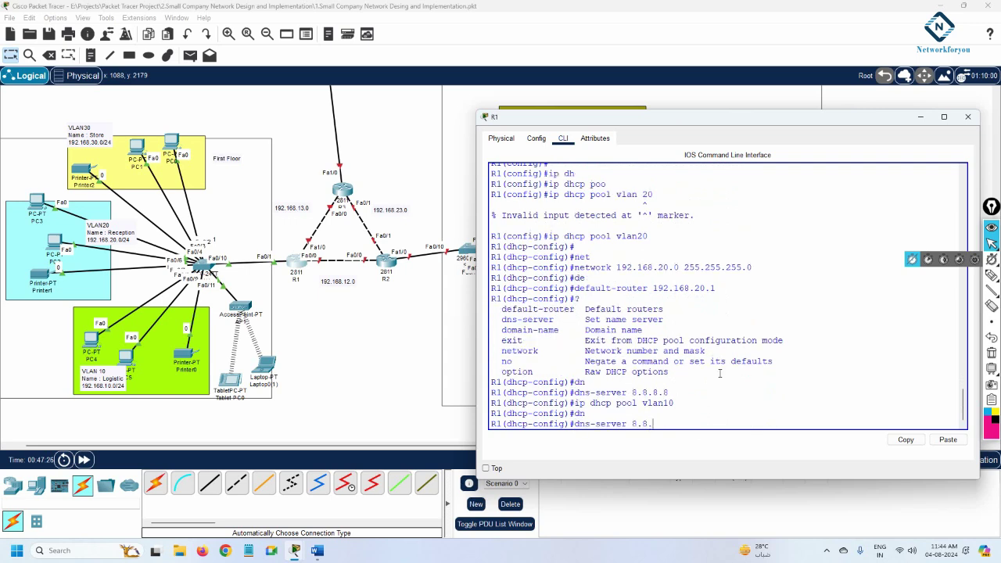
{"action": "type", "text": "8.8."}
{"action": "key", "text": "Return"}
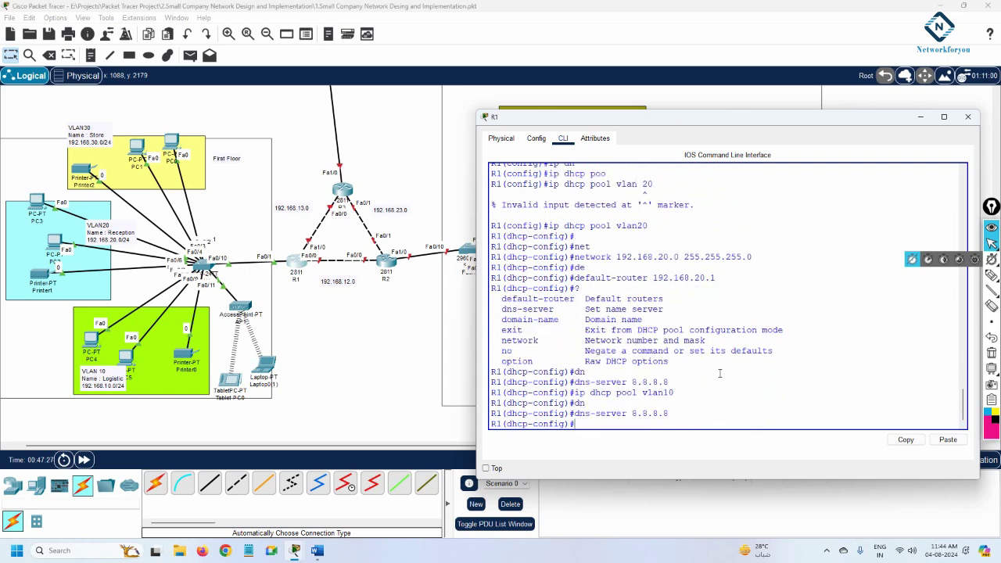
{"action": "type", "text": "exit"}
{"action": "key", "text": "Return"}
{"action": "key", "text": "Return"}
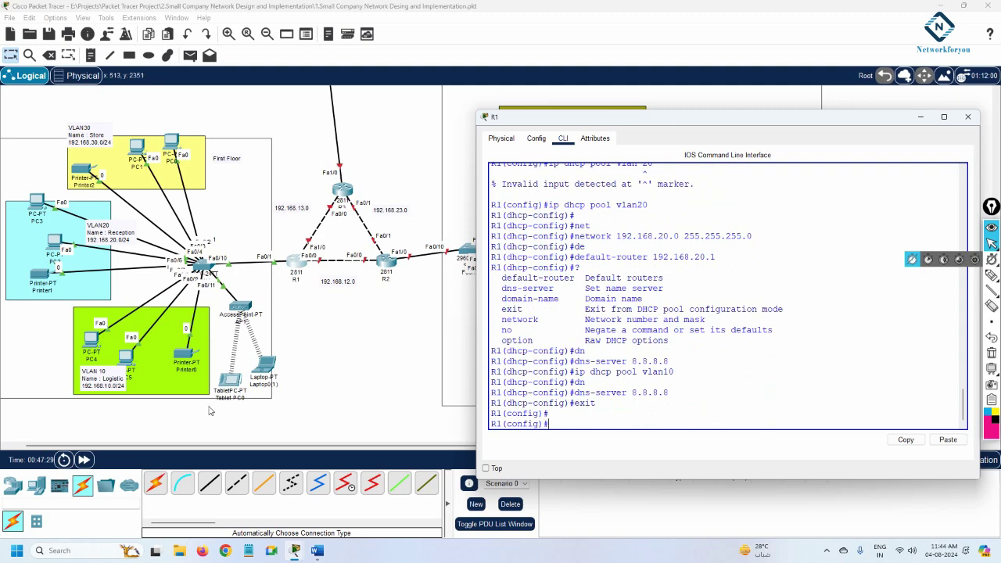
Step: Renew PC4's DHCP lease by switching to Static and back to DHCP, and check the DNS server received
{"action": "left_click", "coordinate": [83, 341]}
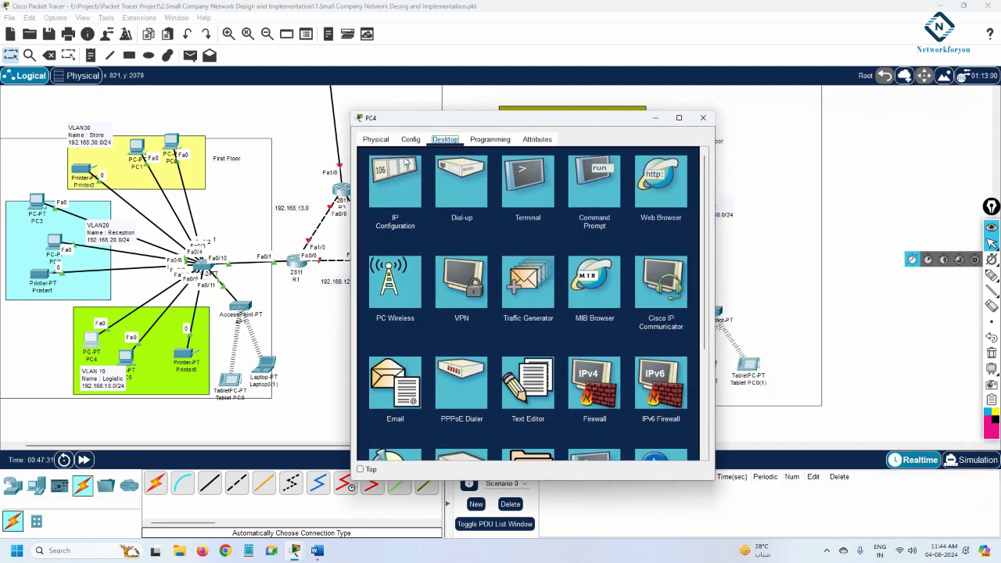
{"action": "left_click", "coordinate": [404, 193]}
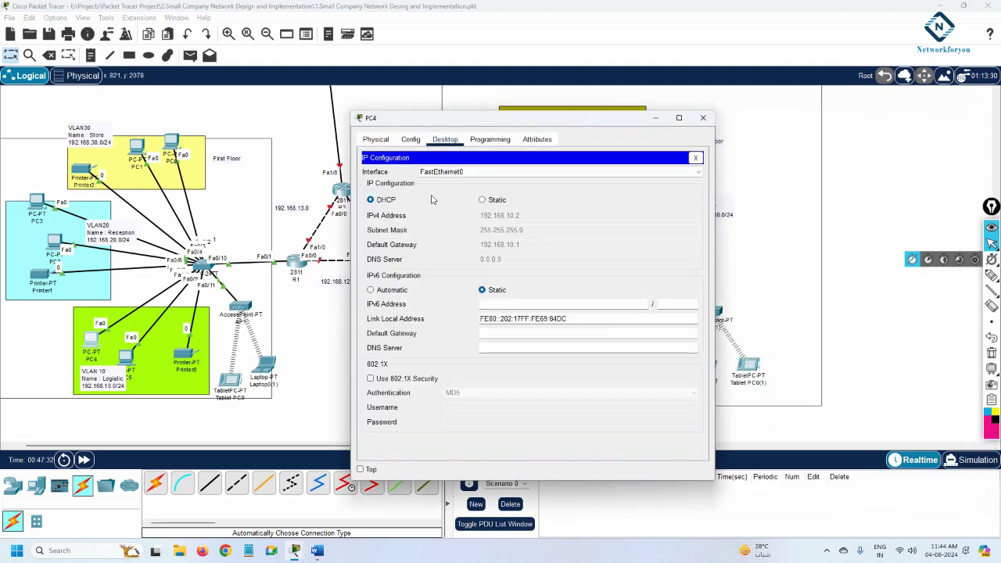
{"action": "left_click", "coordinate": [483, 200]}
{"action": "left_click", "coordinate": [383, 202]}
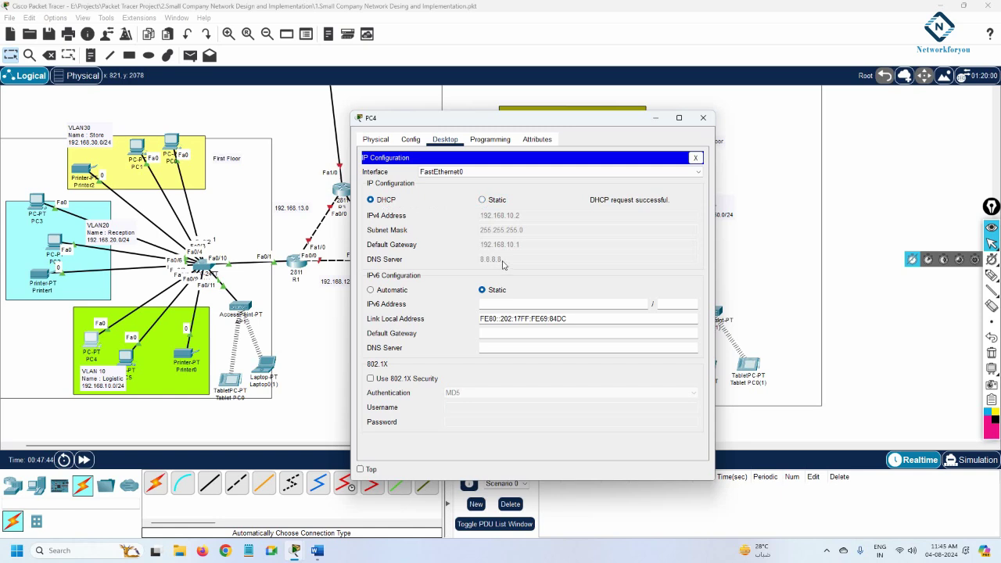
{"action": "left_click", "coordinate": [704, 118]}
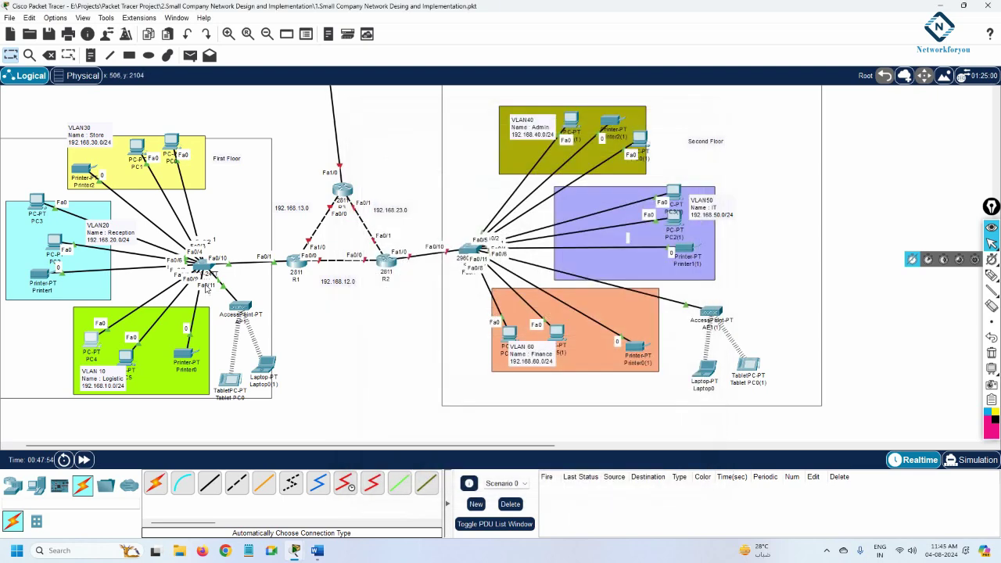
Step: Create a DHCP pool named vlan30 on R1
{"action": "left_click", "coordinate": [297, 262]}
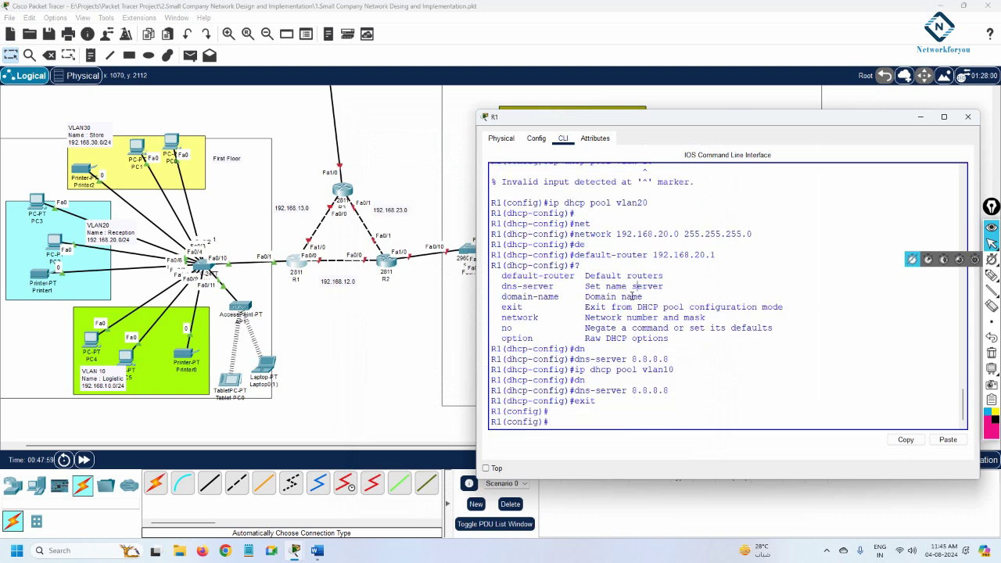
{"action": "type", "text": "ip dh"}
{"action": "key", "text": "Tab"}
{"action": "type", "text": "po"}
{"action": "key", "text": "Tab"}
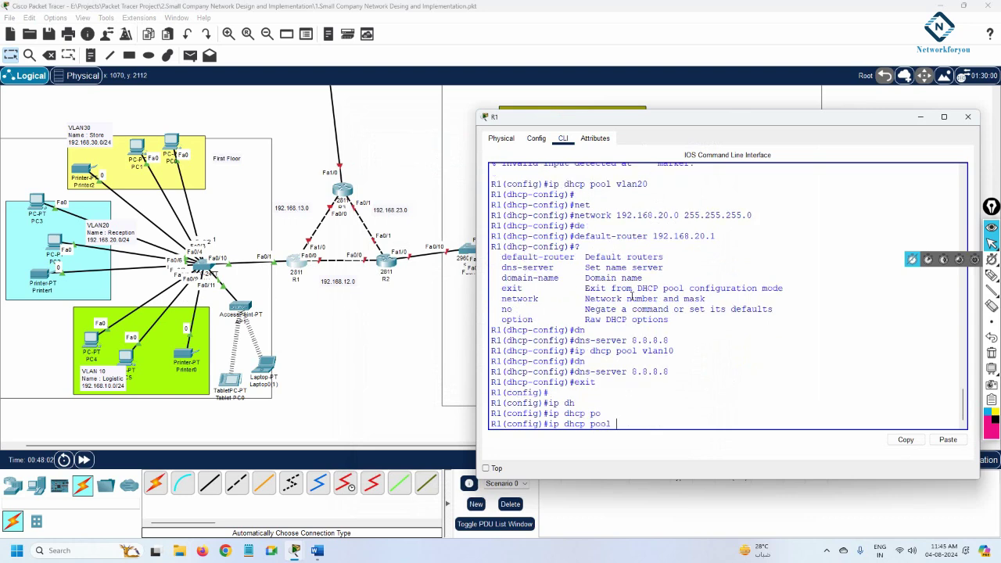
{"action": "type", "text": "vlan30"}
{"action": "key", "text": "Return"}
Step: Set the vlan30 pool's network to 192.168.30.0 with mask 255.255.255.0 and its default router to 192.168.30.1
{"action": "type", "text": "ne"}
{"action": "key", "text": "Tab"}
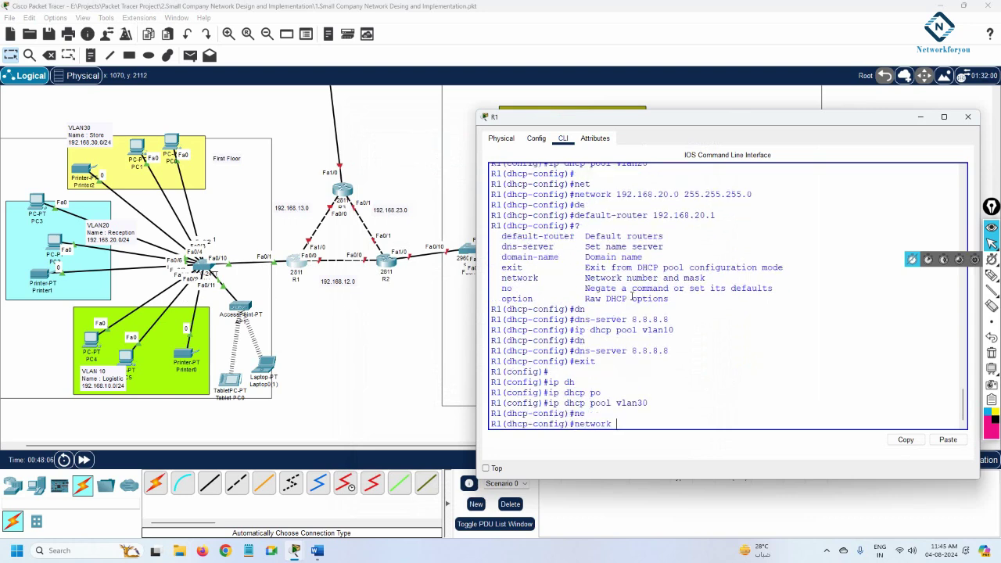
{"action": "type", "text": "192.168.30.0 255.255.255.0"}
{"action": "key", "text": "Return"}
{"action": "type", "text": "de"}
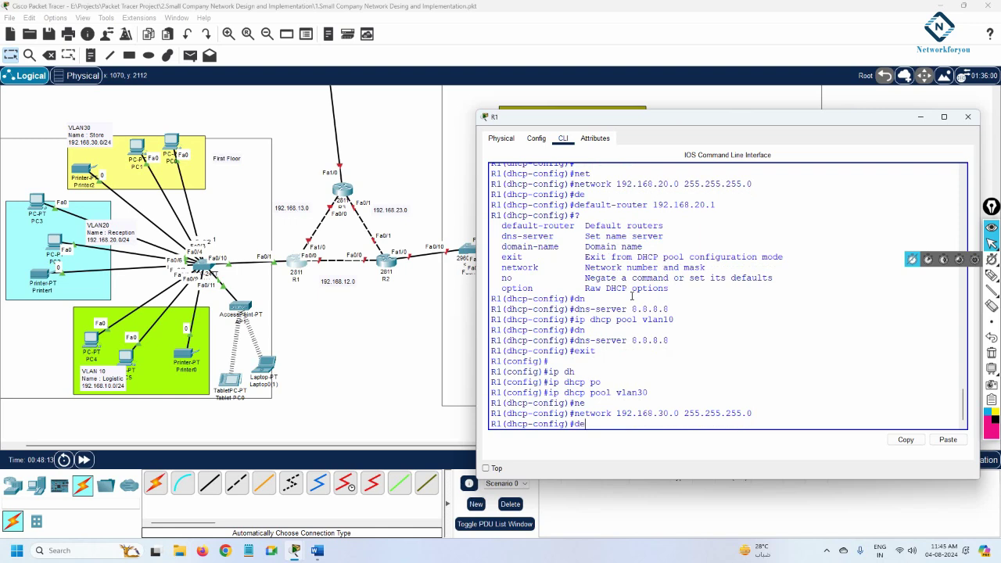
{"action": "type", "text": "f"}
{"action": "key", "text": "Tab"}
{"action": "type", "text": "192"}
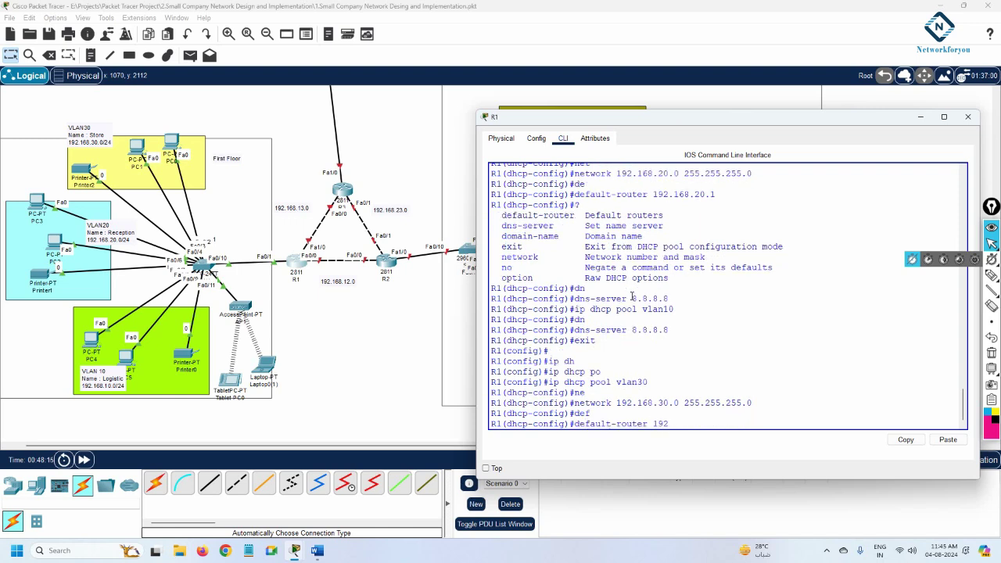
{"action": "type", "text": ".168.30.1"}
{"action": "key", "text": "Return"}
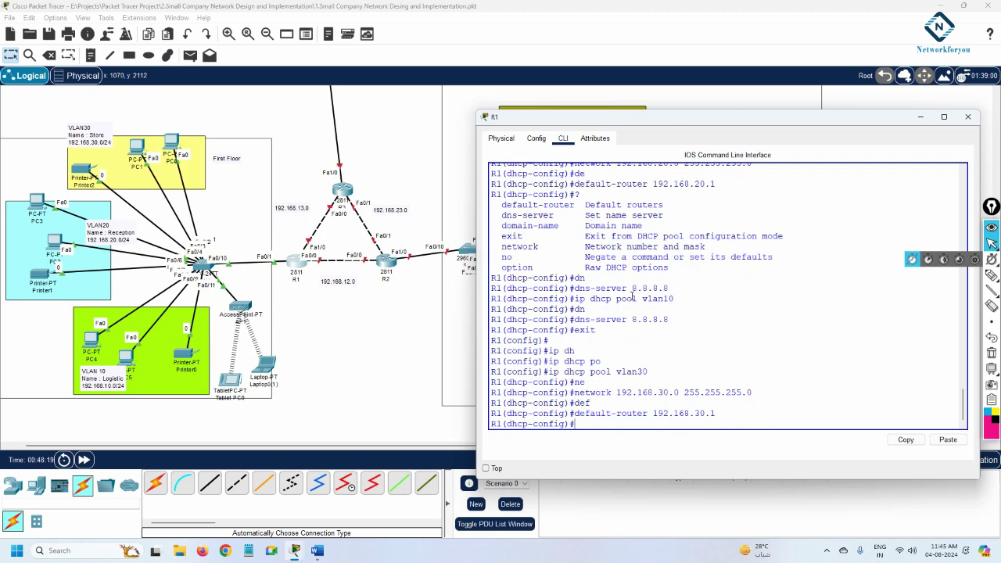
Step: Save R1's configuration from within the vlan30 pool using "do wr"
{"action": "type", "text": "do wr"}
{"action": "key", "text": "Return"}
{"action": "key", "text": "Return"}
{"action": "key", "text": "Return"}
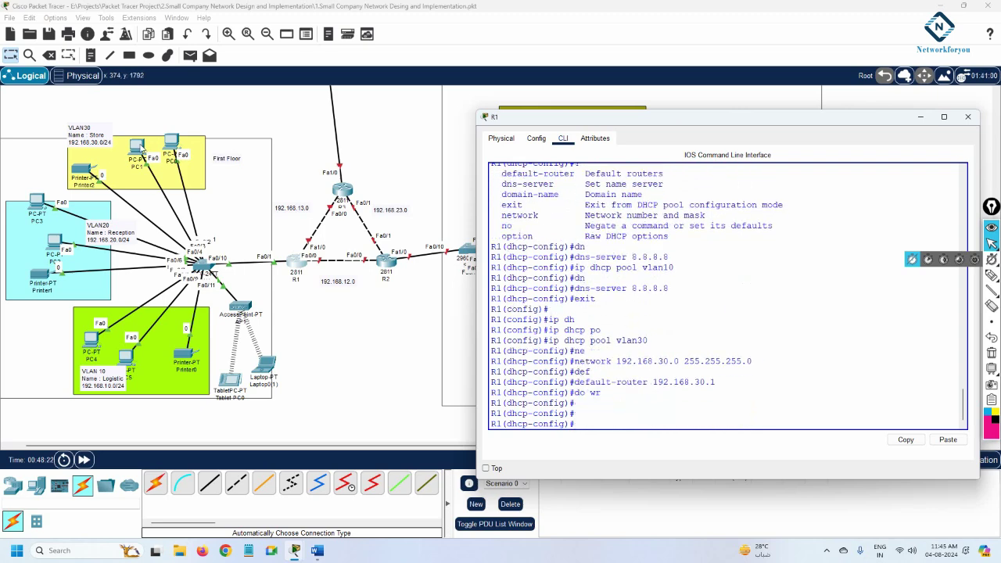
Step: Return to R1's vlan30 DHCP pool and set its DNS server to 8.8.8.8
{"action": "left_click", "coordinate": [143, 148]}
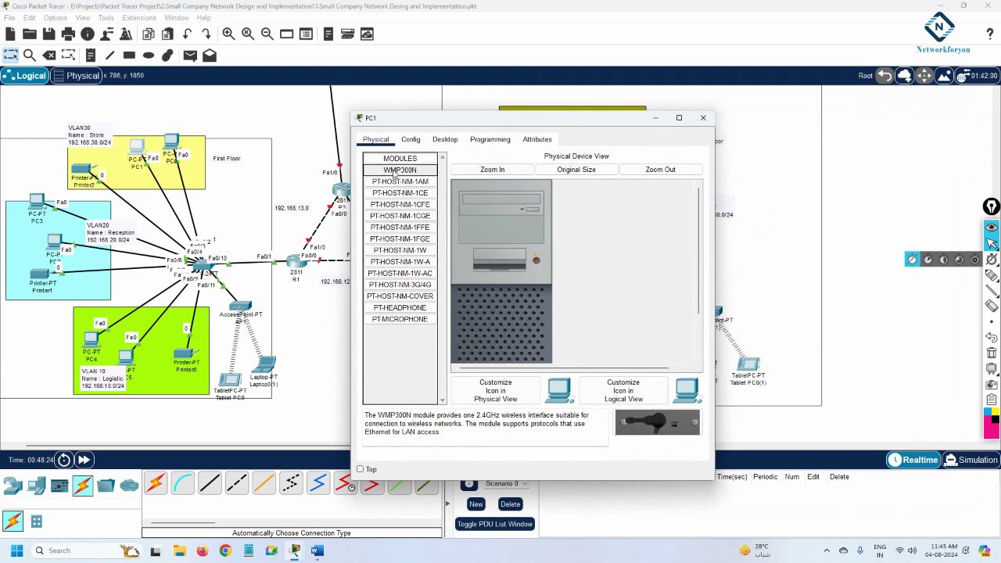
{"action": "left_click", "coordinate": [289, 264]}
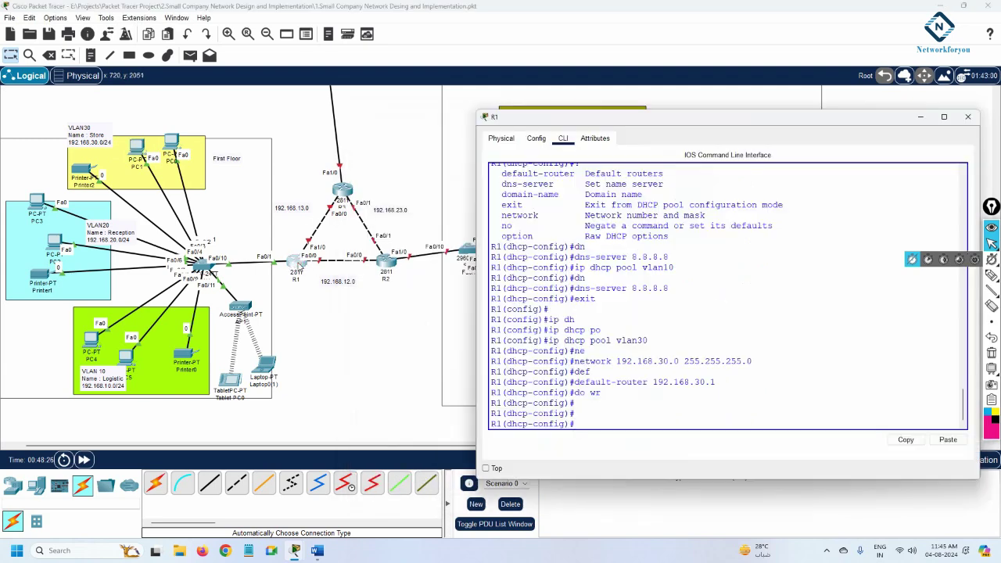
{"action": "type", "text": "dn"}
{"action": "key", "text": "Tab"}
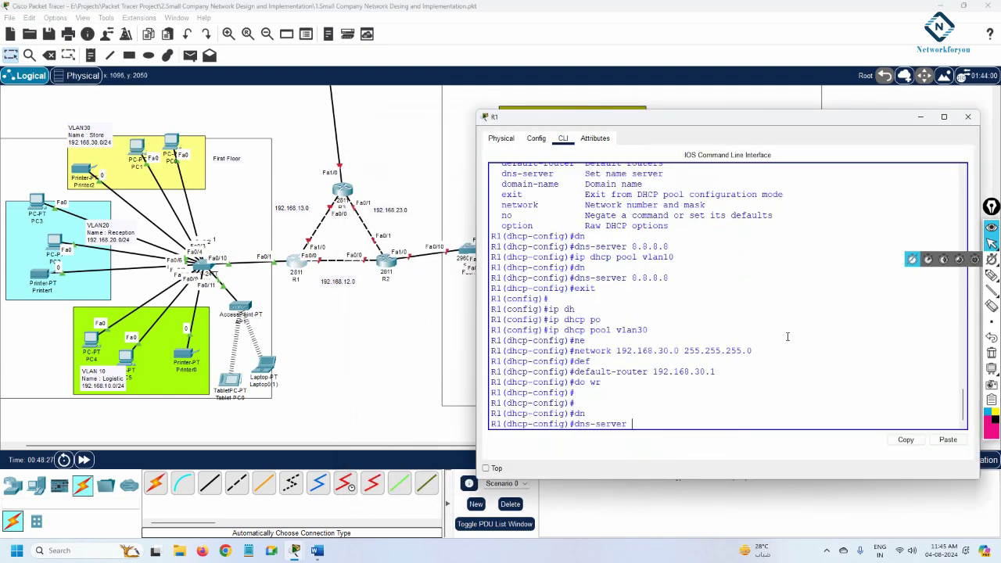
{"action": "type", "text": "8.8.8.8"}
{"action": "key", "text": "Return"}
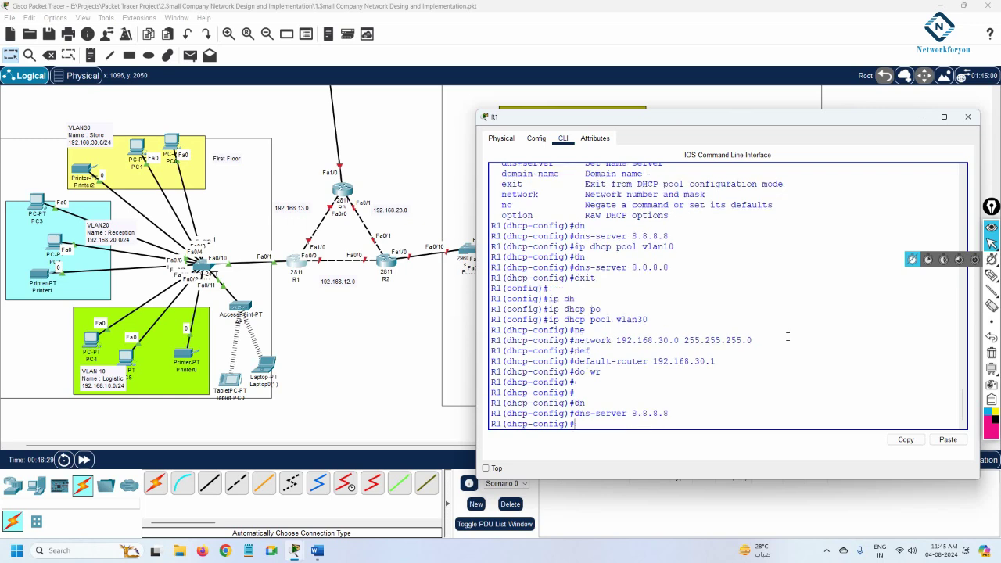
Step: Save R1's configuration again with "do wr" to include the vlan30 DNS server
{"action": "type", "text": "wr"}
{"action": "key", "text": "BackSpace"}
{"action": "key", "text": "BackSpace"}
{"action": "key", "text": "Return"}
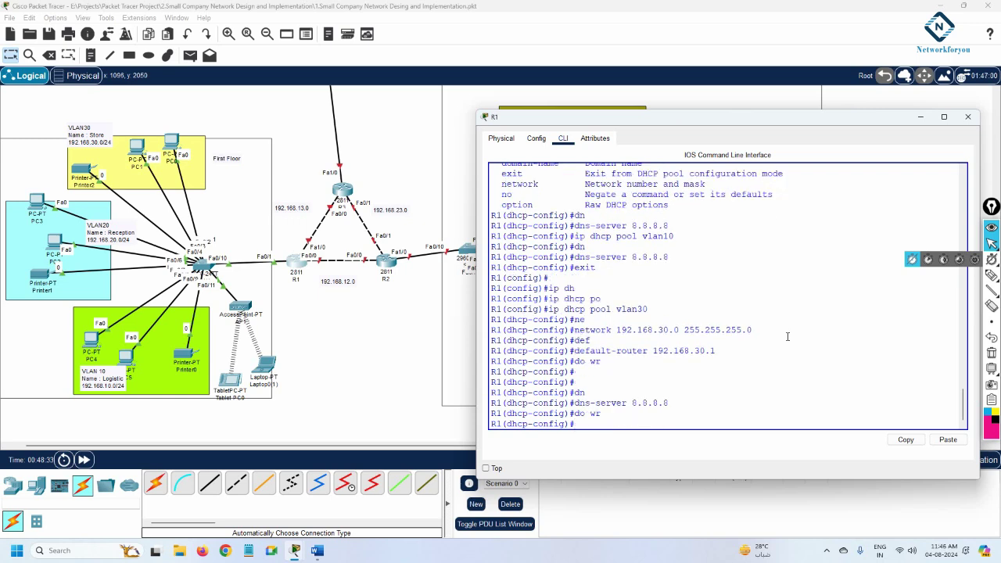
Step: Set PC1 in the VLAN30 Store area to obtain its IPv4 configuration via DHCP
{"action": "left_click", "coordinate": [134, 150]}
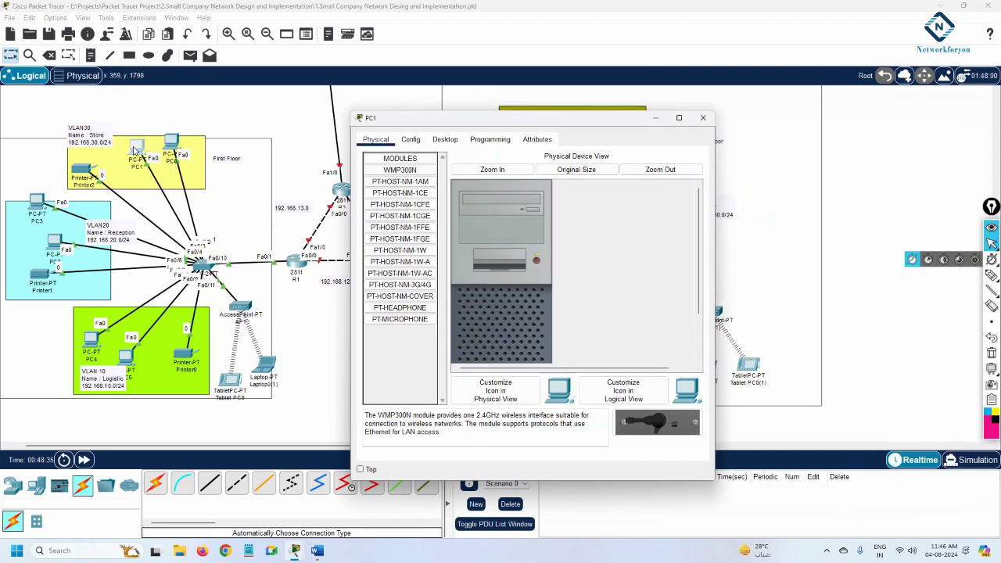
{"action": "left_click", "coordinate": [442, 139]}
{"action": "left_click", "coordinate": [395, 184]}
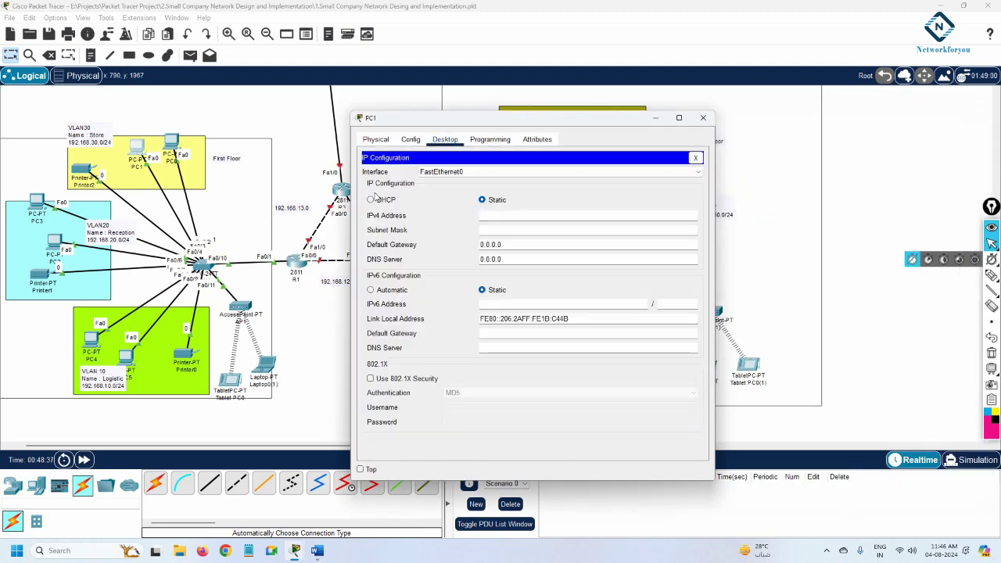
{"action": "left_click", "coordinate": [372, 200]}
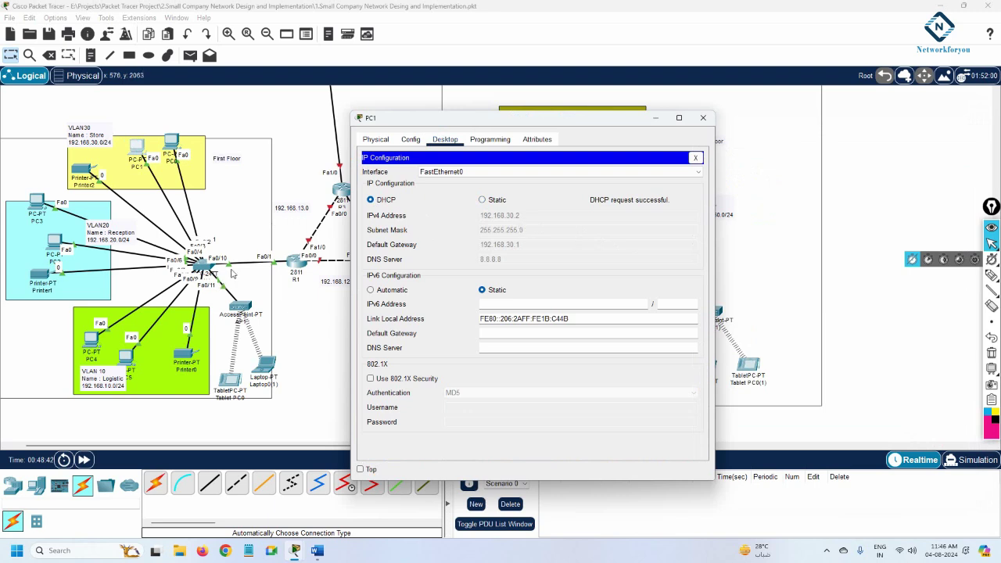
{"action": "left_click", "coordinate": [697, 158]}
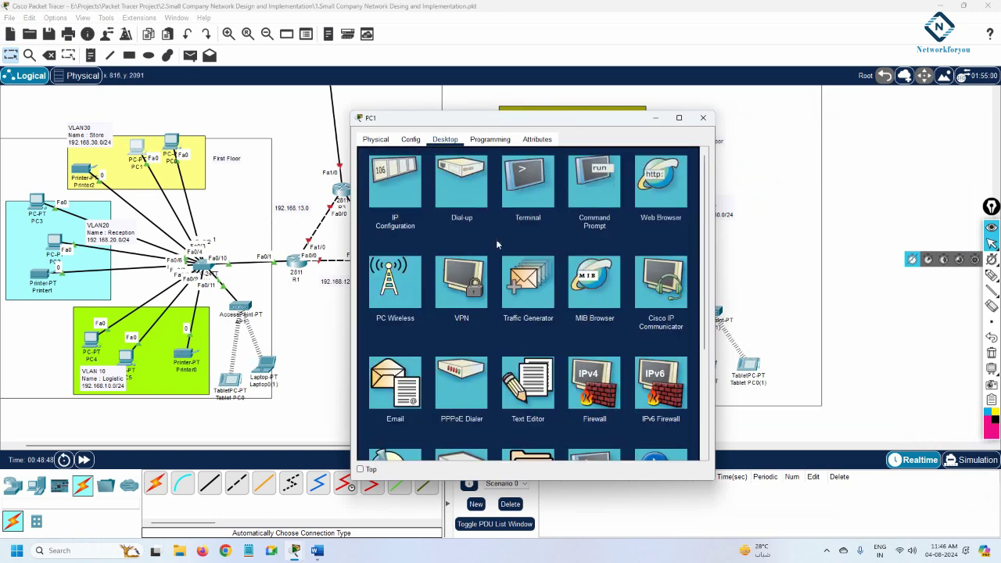
{"action": "left_click", "coordinate": [568, 207]}
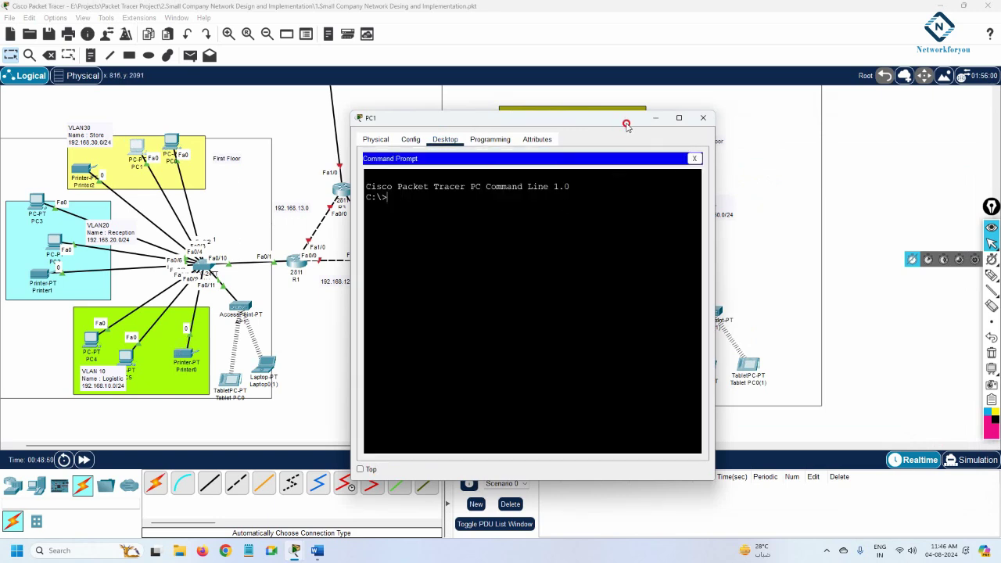
{"action": "left_click_drag", "start_coordinate": [626, 122], "coordinate": [765, 165]}
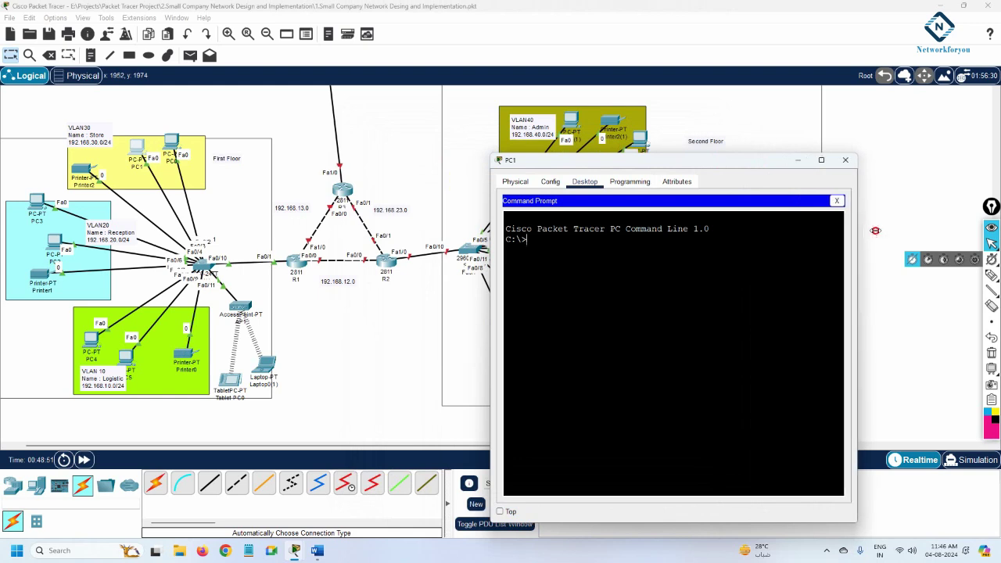
{"action": "left_click_drag", "start_coordinate": [856, 231], "coordinate": [937, 235]}
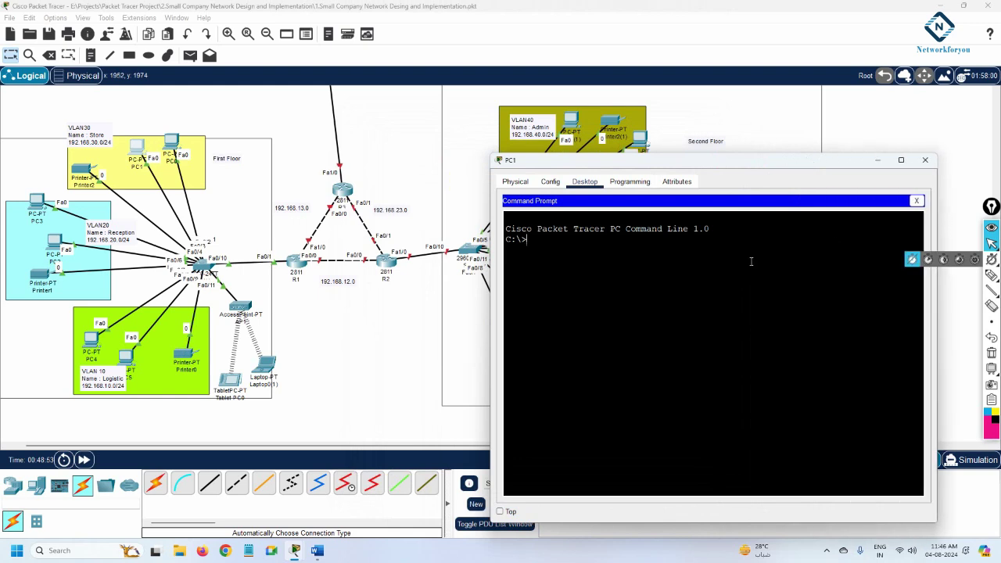
{"action": "type", "text": "ping"}
Step: Check PC4's IPv4 address in its IP configuration as the ping target in VLAN 10
{"action": "left_click", "coordinate": [91, 338]}
{"action": "left_click", "coordinate": [395, 178]}
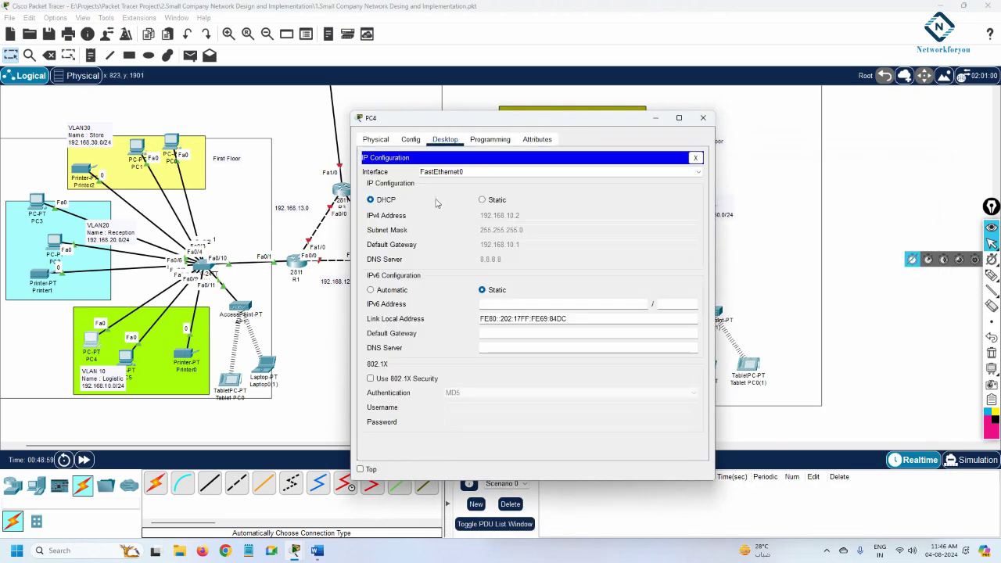
{"action": "left_click", "coordinate": [703, 117]}
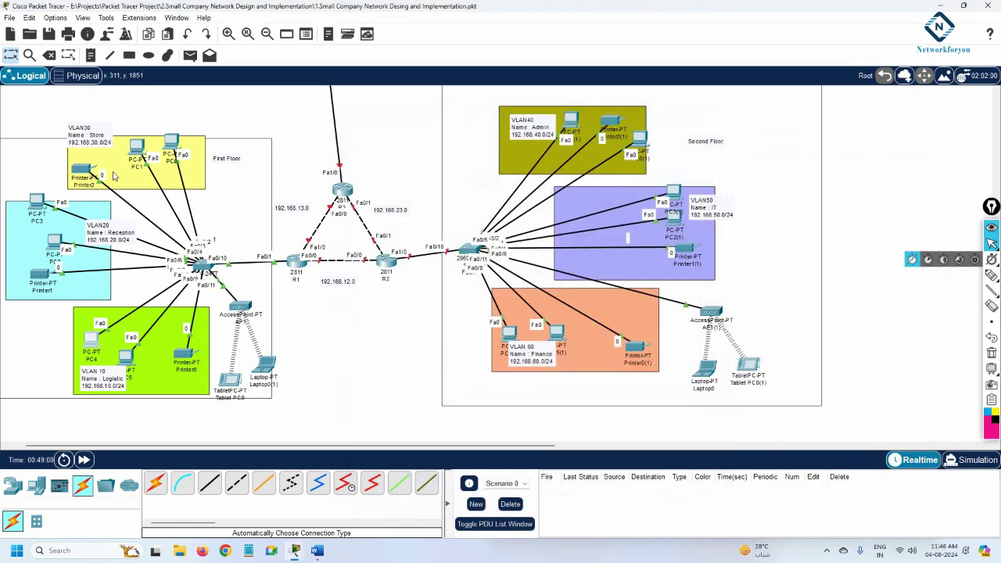
Step: Set PC0 in the VLAN30 Store area to obtain its IPv4 configuration via DHCP
{"action": "left_click", "coordinate": [171, 144]}
{"action": "left_click", "coordinate": [445, 140]}
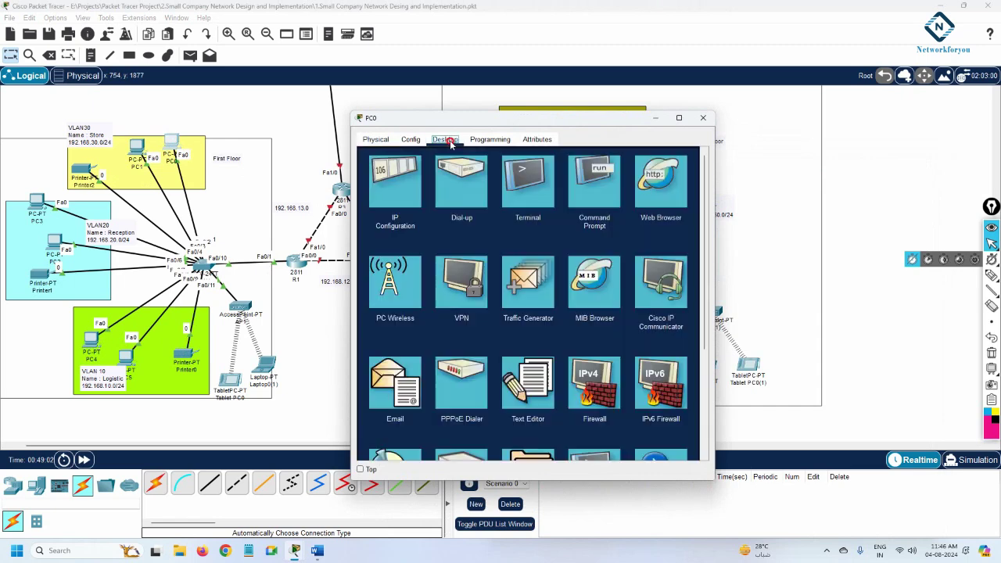
{"action": "left_click", "coordinate": [395, 179]}
{"action": "left_click", "coordinate": [371, 200]}
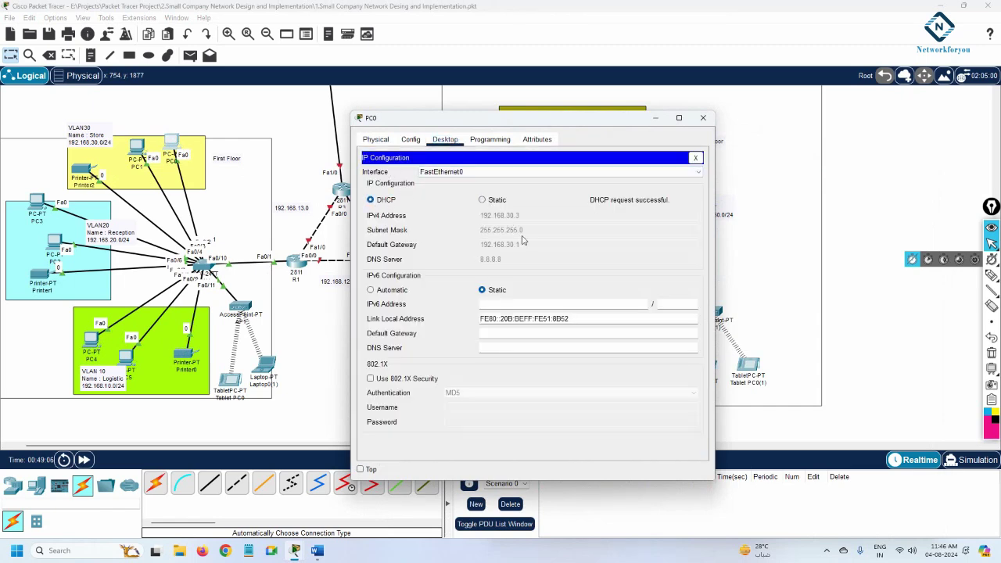
{"action": "left_click", "coordinate": [695, 158]}
Step: Test inter-VLAN connectivity by pinging 192.168.10.2 from PC0's Command Prompt
{"action": "left_click", "coordinate": [595, 209]}
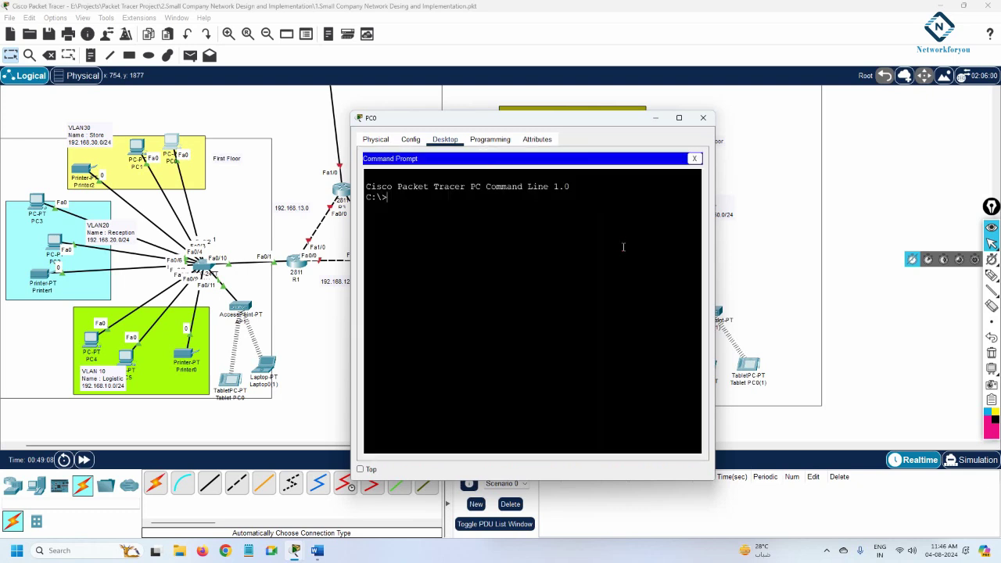
{"action": "type", "text": "ping 192.168"}
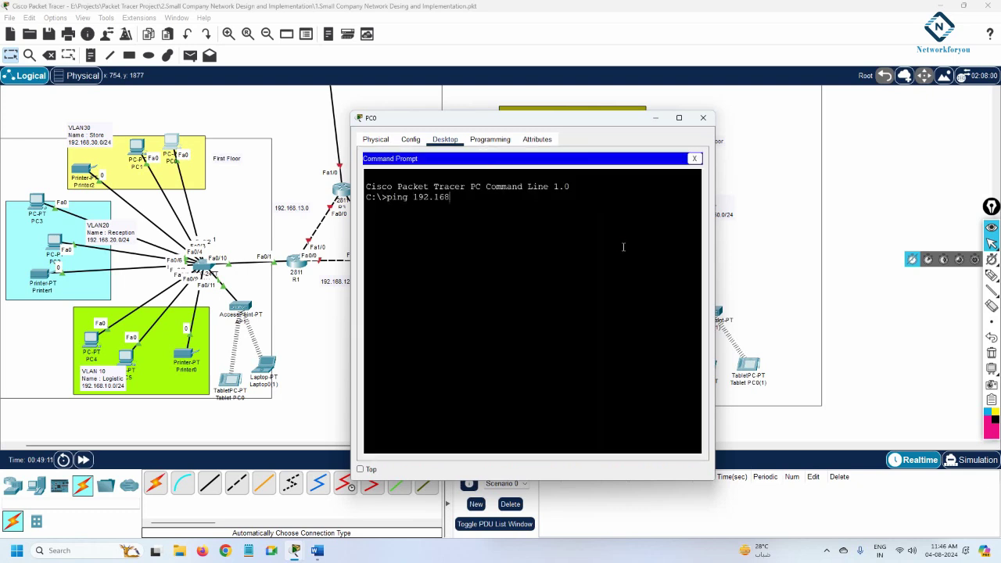
{"action": "type", "text": ".10.2"}
{"action": "key", "text": "Return"}
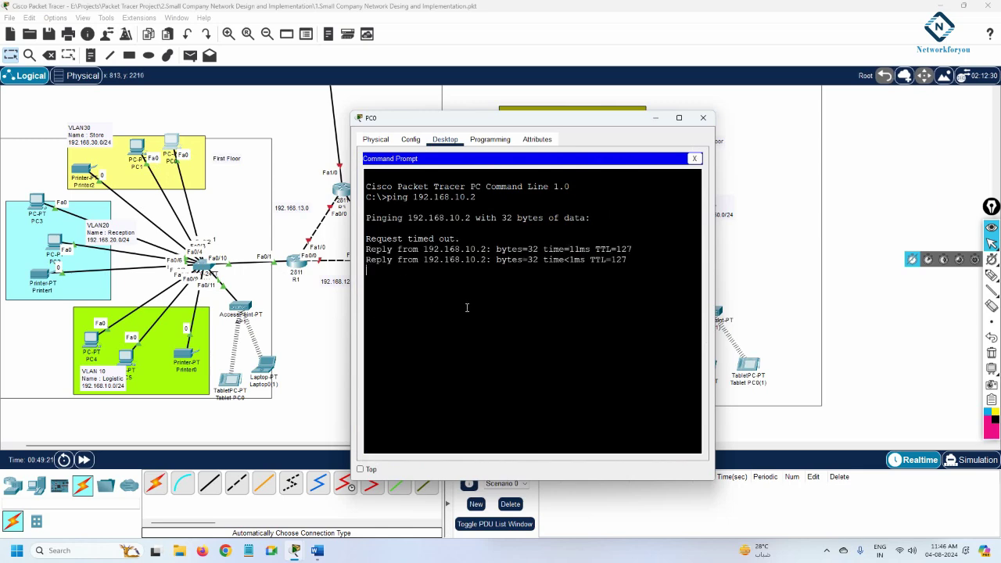
Step: Switch to the Word document and review the network requirements, highlighting item 8 about all devices communicating with each other
{"action": "left_click", "coordinate": [316, 551]}
{"action": "scroll", "coordinate": [255, 407], "scroll_direction": "down", "scroll_amount": 1}
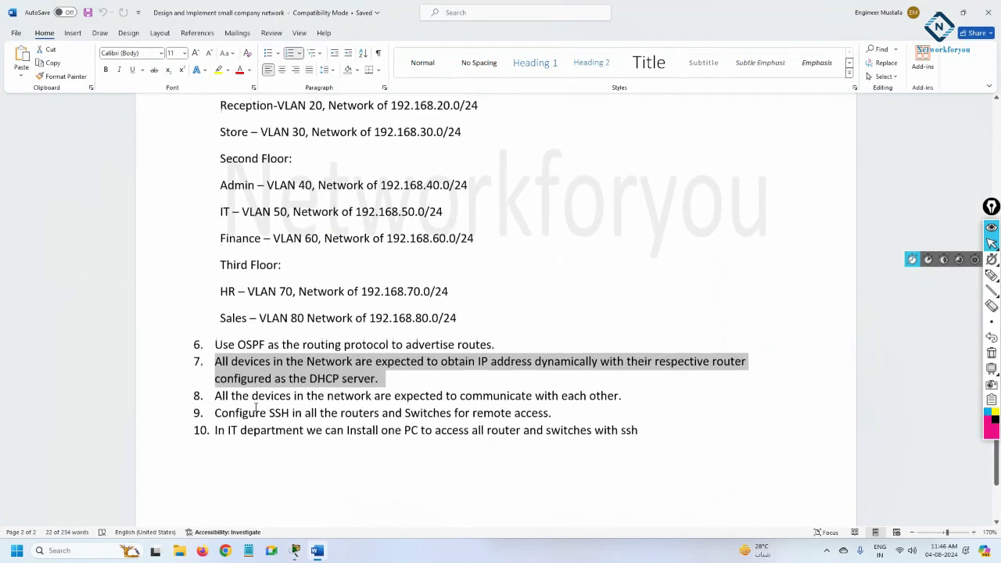
{"action": "scroll", "coordinate": [255, 408], "scroll_direction": "down", "scroll_amount": 2}
{"action": "scroll", "coordinate": [255, 404], "scroll_direction": "down", "scroll_amount": 1}
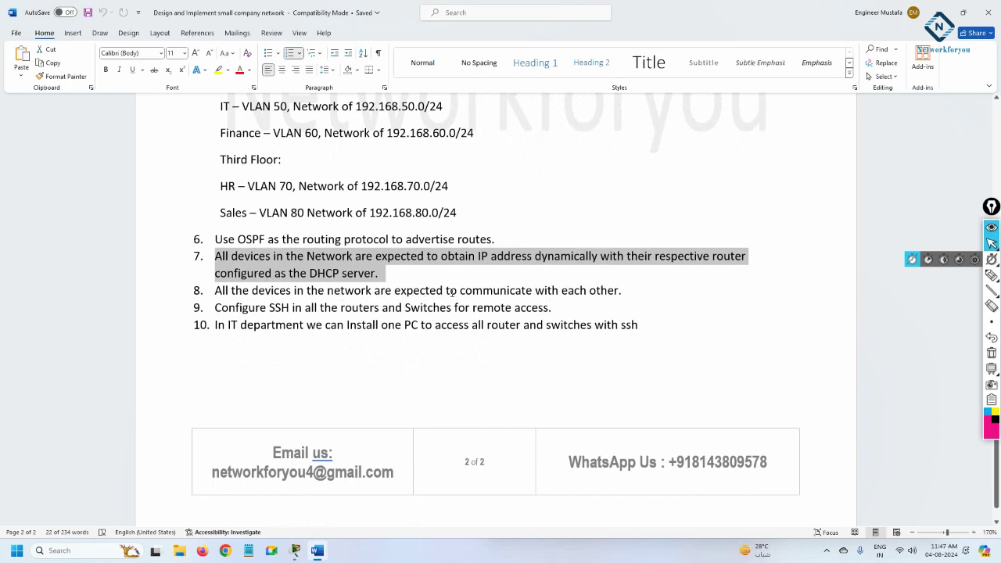
{"action": "left_click_drag", "start_coordinate": [622, 290], "coordinate": [177, 289]}
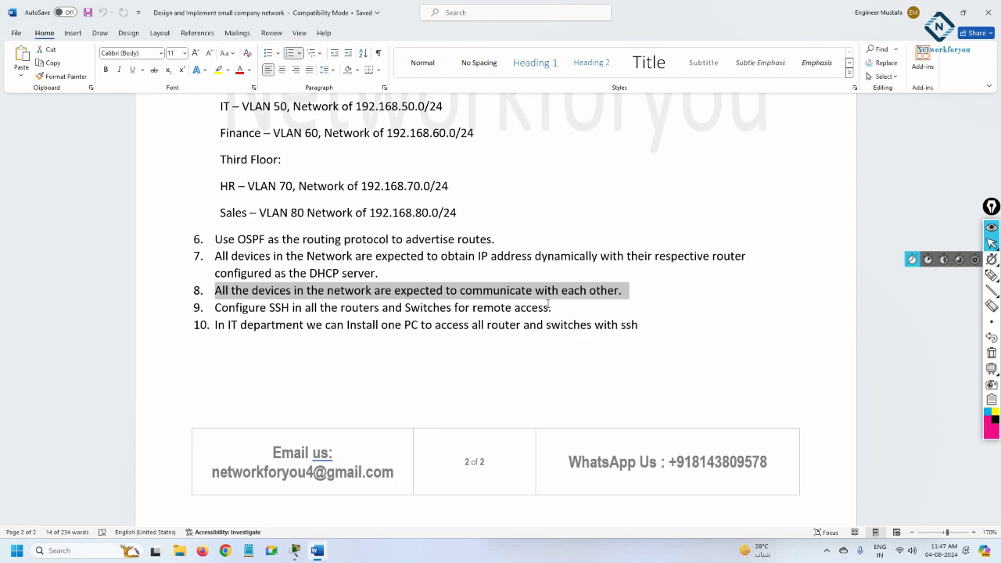
{"action": "scroll", "coordinate": [548, 304], "scroll_direction": "up", "scroll_amount": 6}
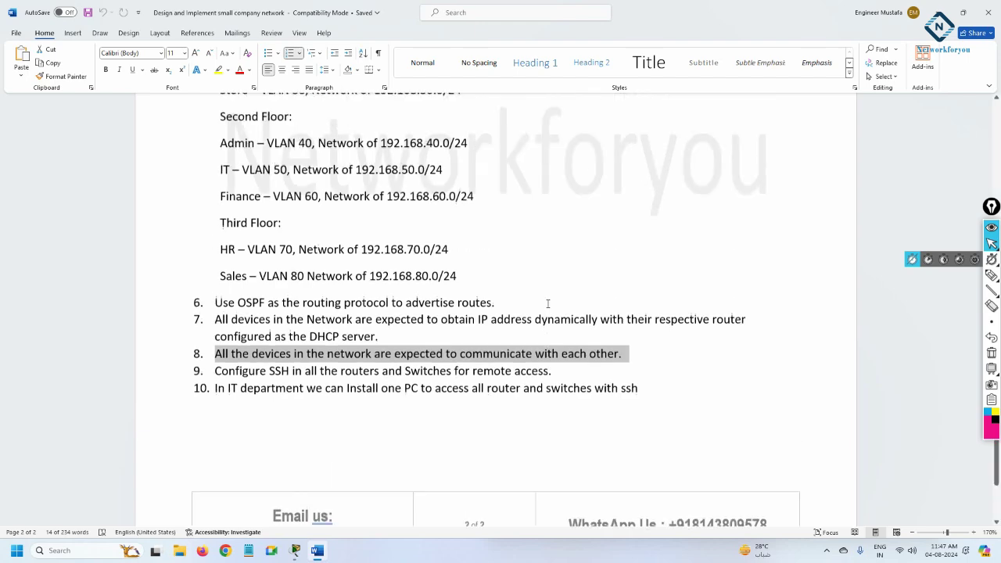
{"action": "scroll", "coordinate": [547, 303], "scroll_direction": "down", "scroll_amount": 3}
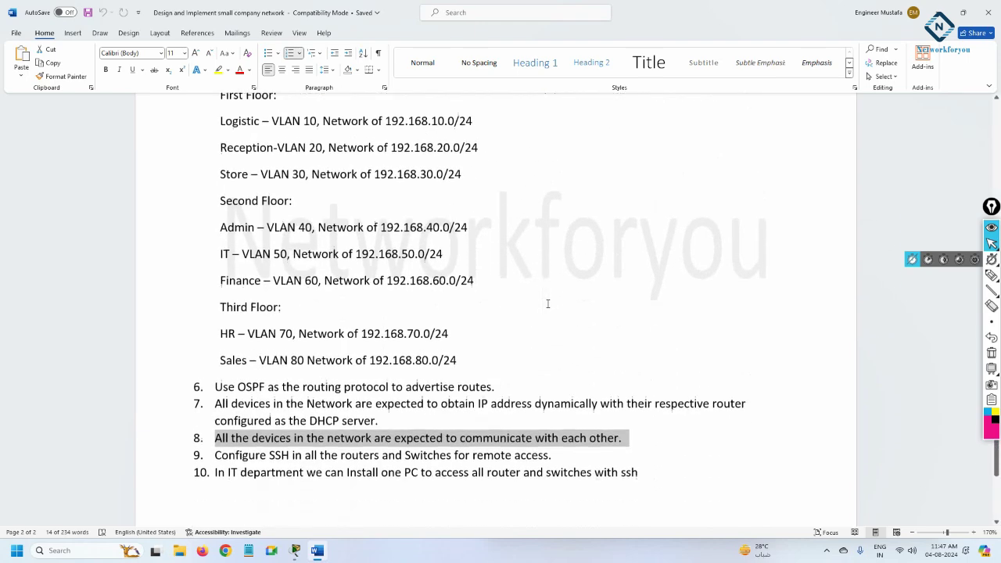
{"action": "scroll", "coordinate": [547, 303], "scroll_direction": "up", "scroll_amount": 6}
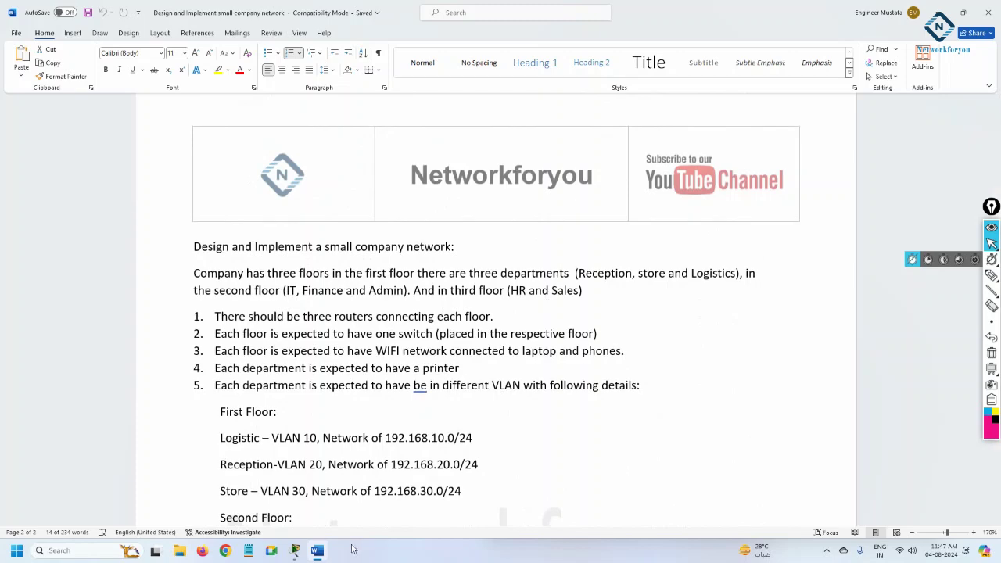
Step: Switch back to Packet Tracer, look over the topology's floors, and save the project file
{"action": "mouse_move", "coordinate": [295, 551]}
{"action": "left_click", "coordinate": [125, 516]}
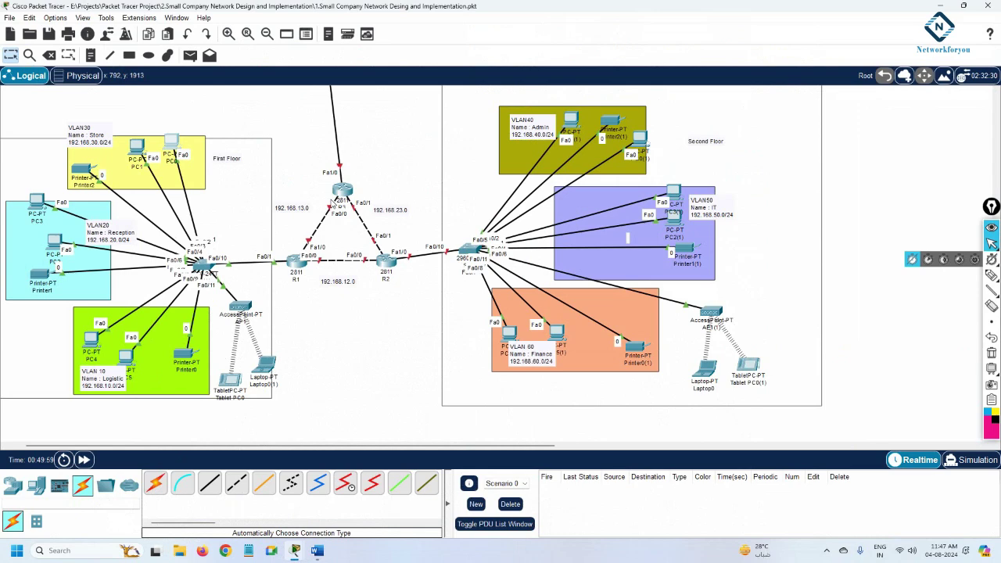
{"action": "scroll", "coordinate": [334, 203], "scroll_direction": "up", "scroll_amount": 10}
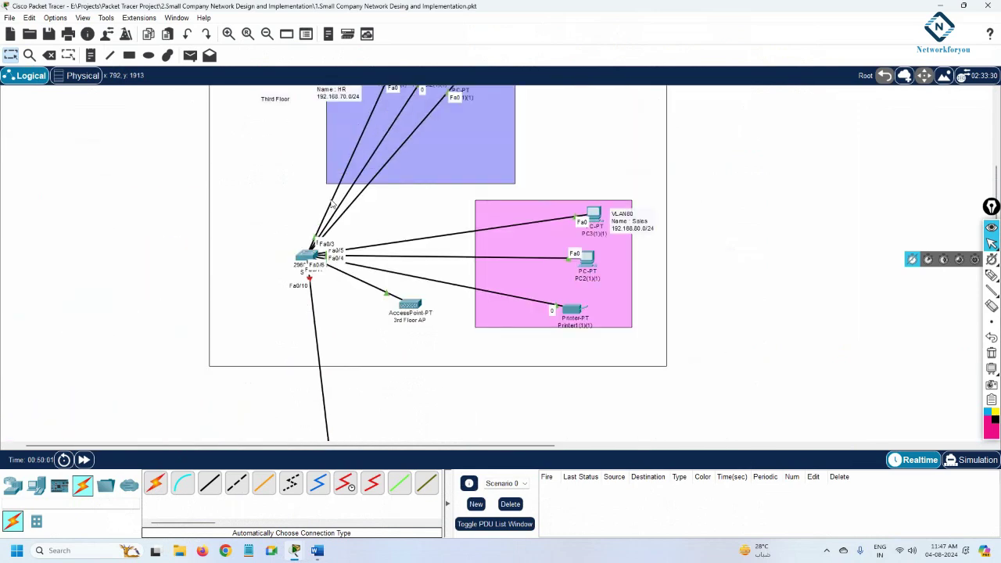
{"action": "scroll", "coordinate": [331, 205], "scroll_direction": "up", "scroll_amount": 2}
{"action": "scroll", "coordinate": [332, 205], "scroll_direction": "down", "scroll_amount": 10}
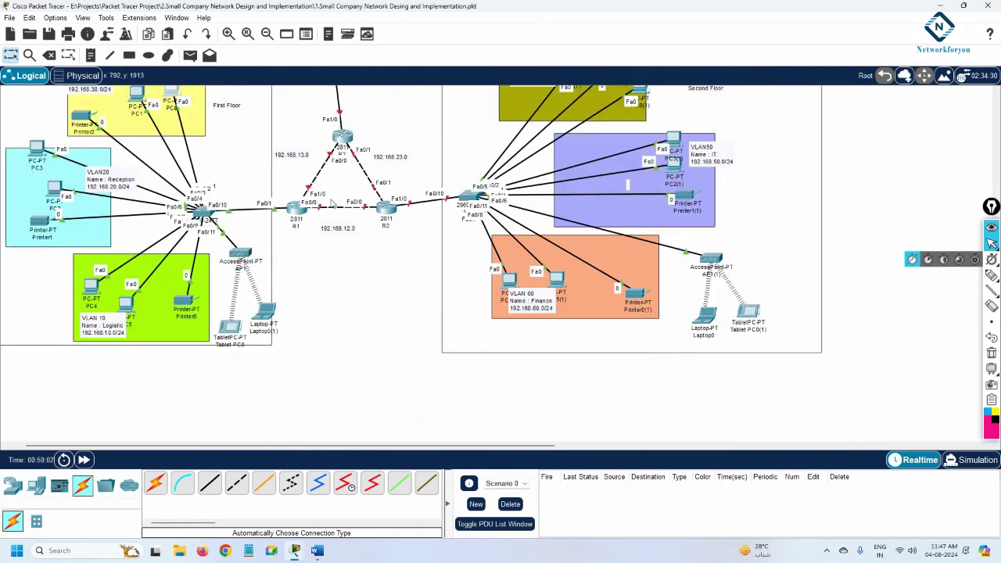
{"action": "left_click", "coordinate": [48, 34]}
{"action": "left_click", "coordinate": [49, 33]}
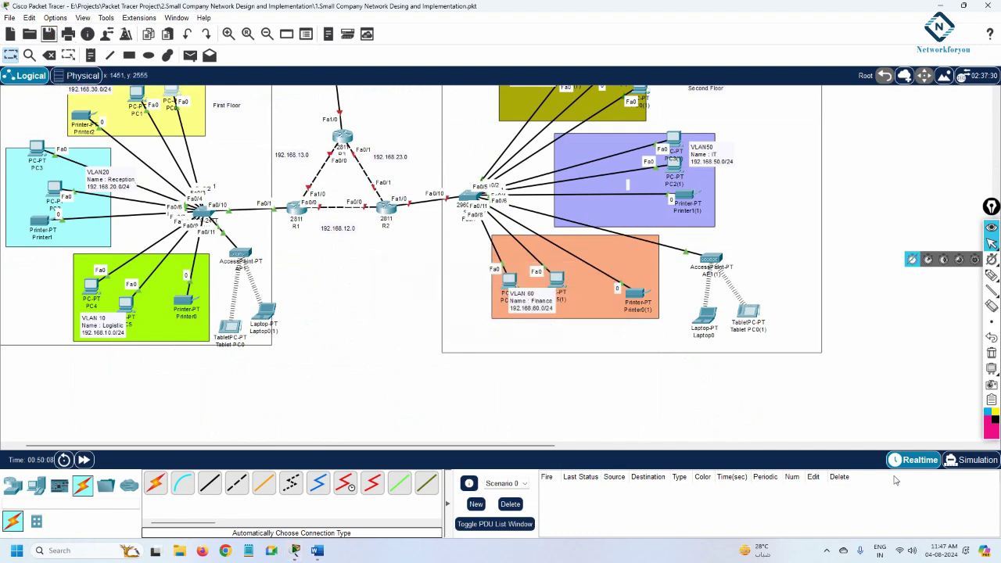